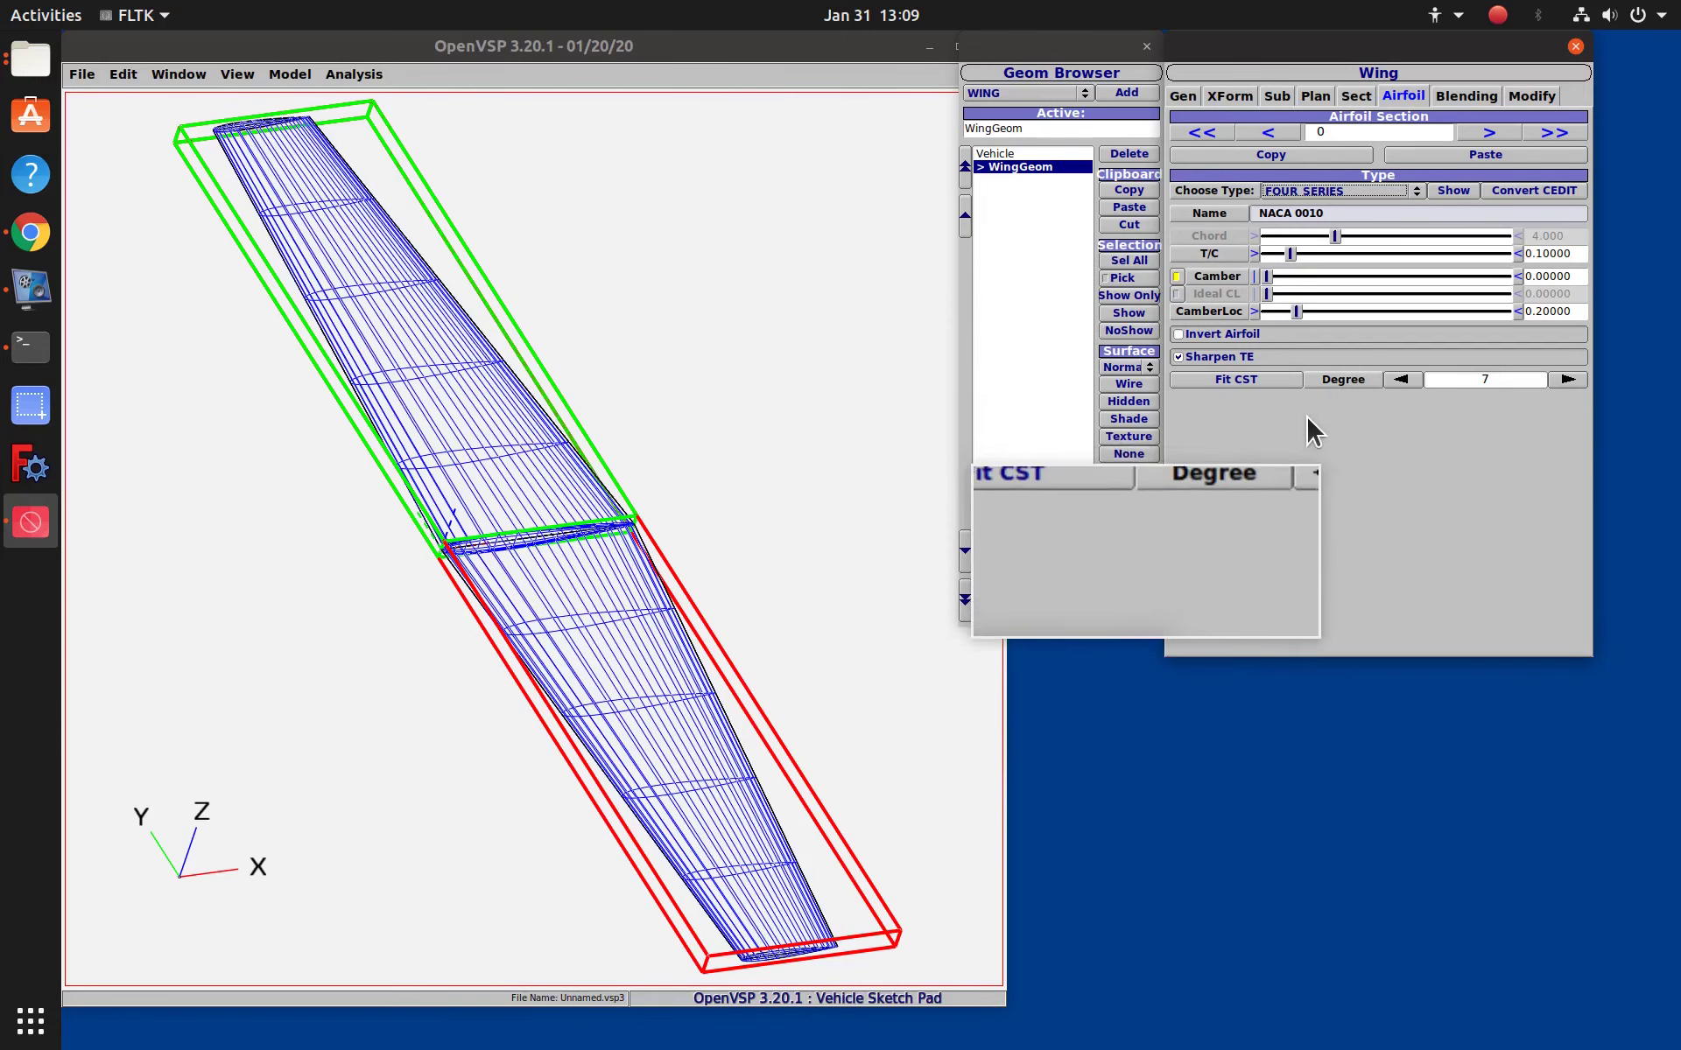
Step: Set the wing's first section airfoil type to AF_FILE and bring up the Airfoil Tools database list
left_click(1416, 190)
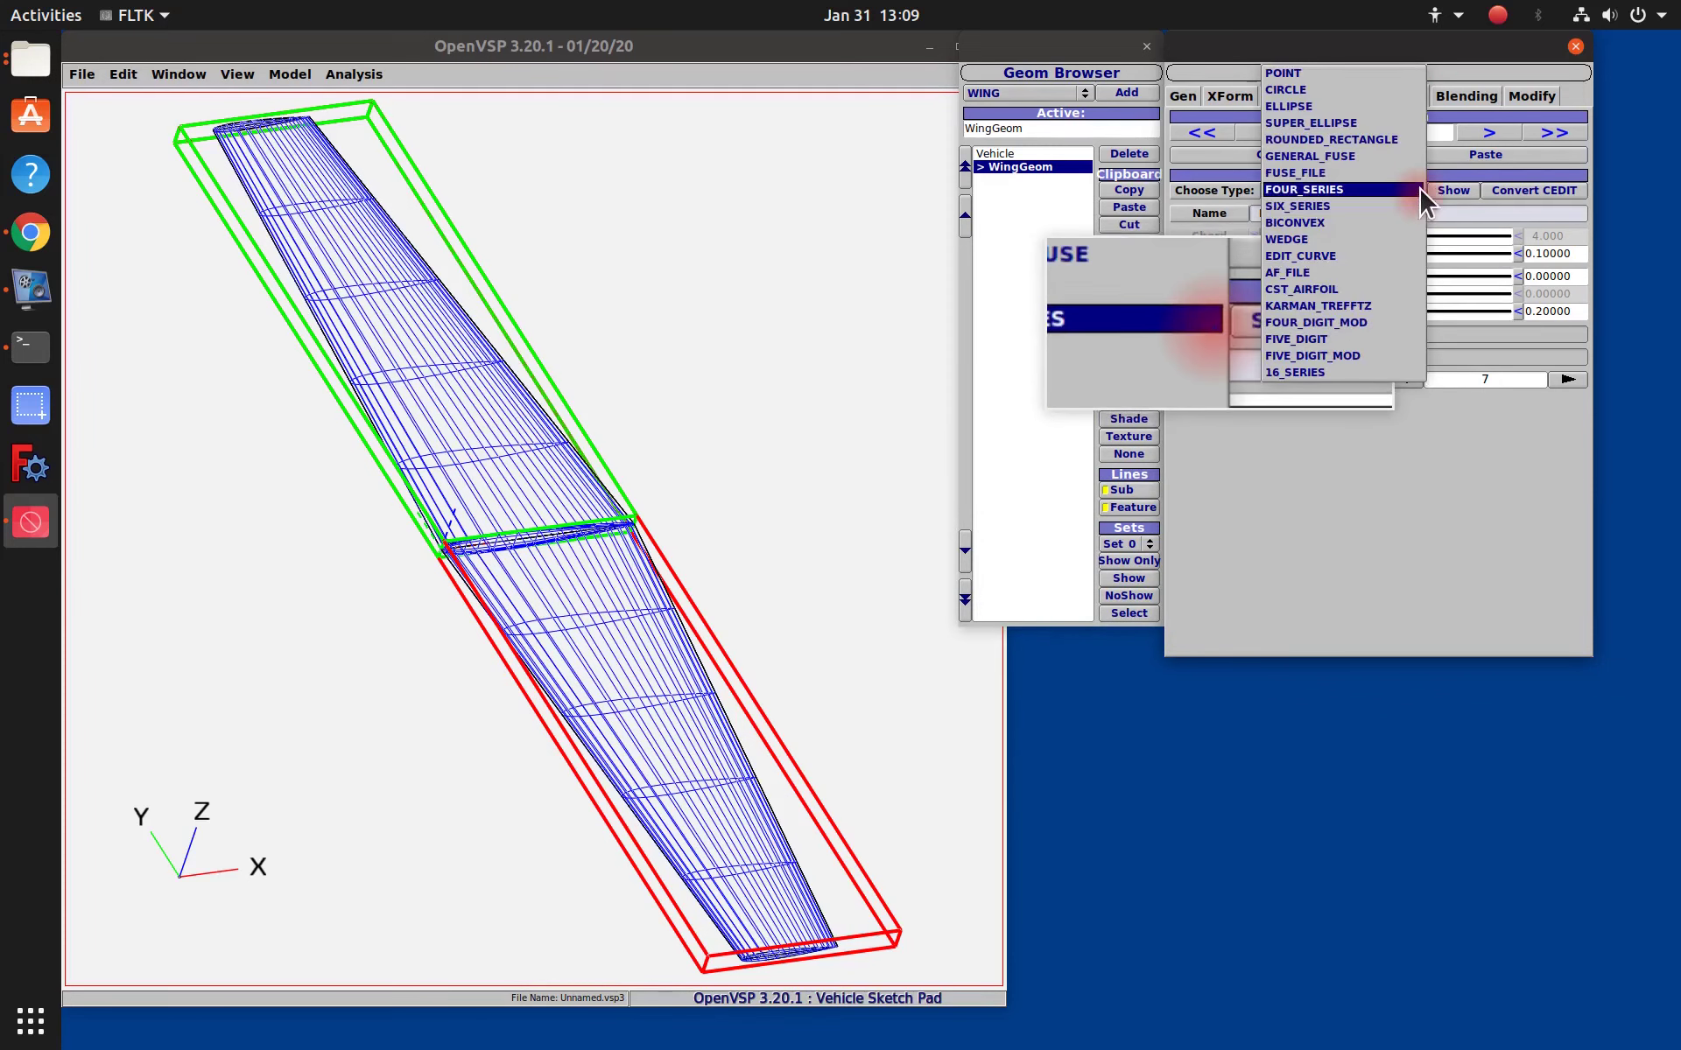
left_click(1339, 273)
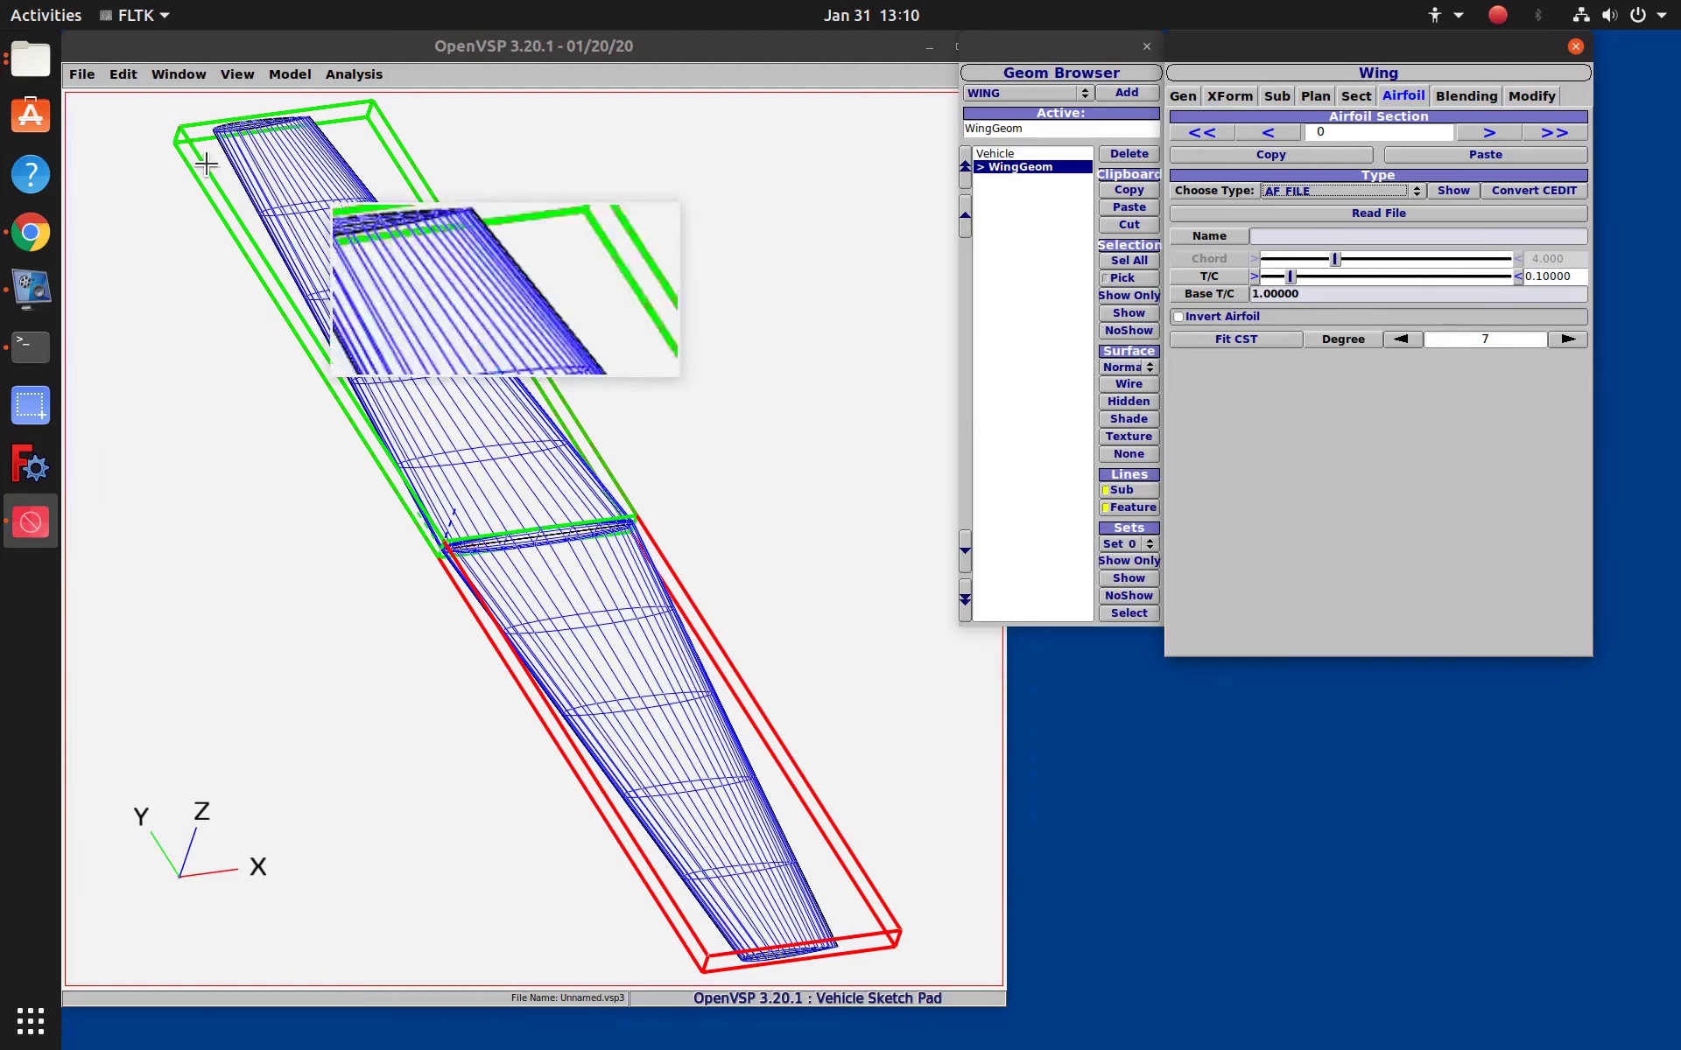
left_click(31, 232)
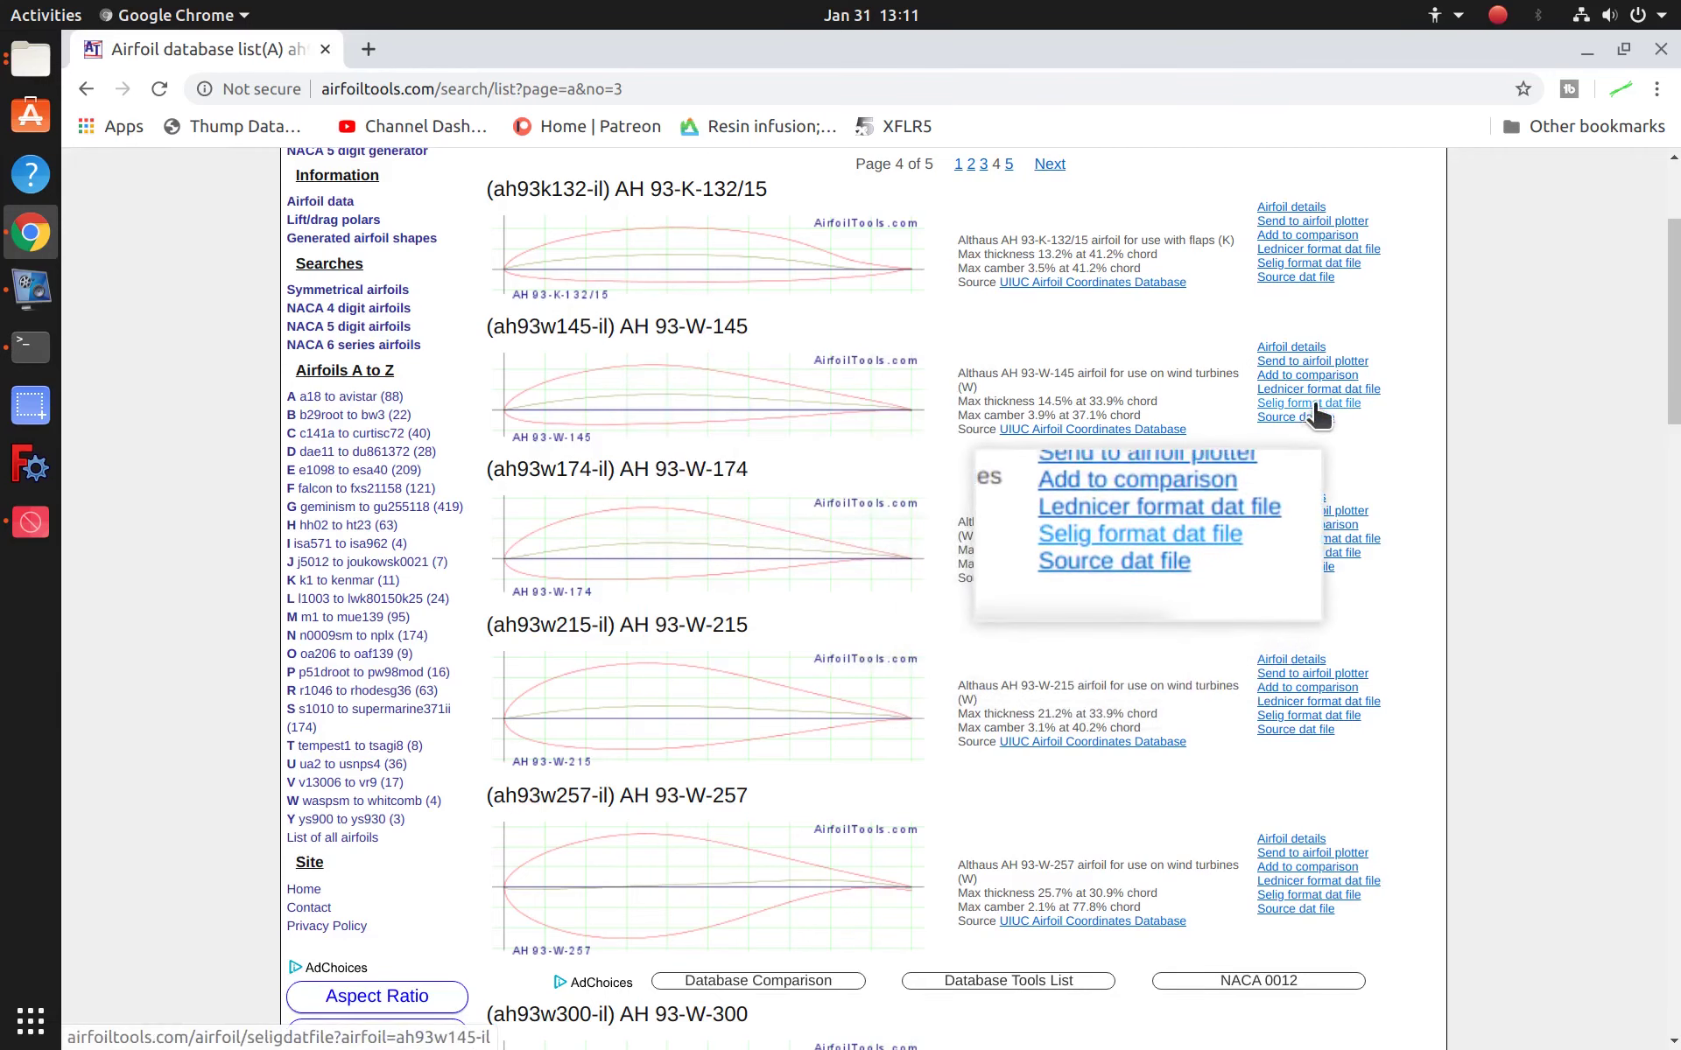
left_click(688, 407)
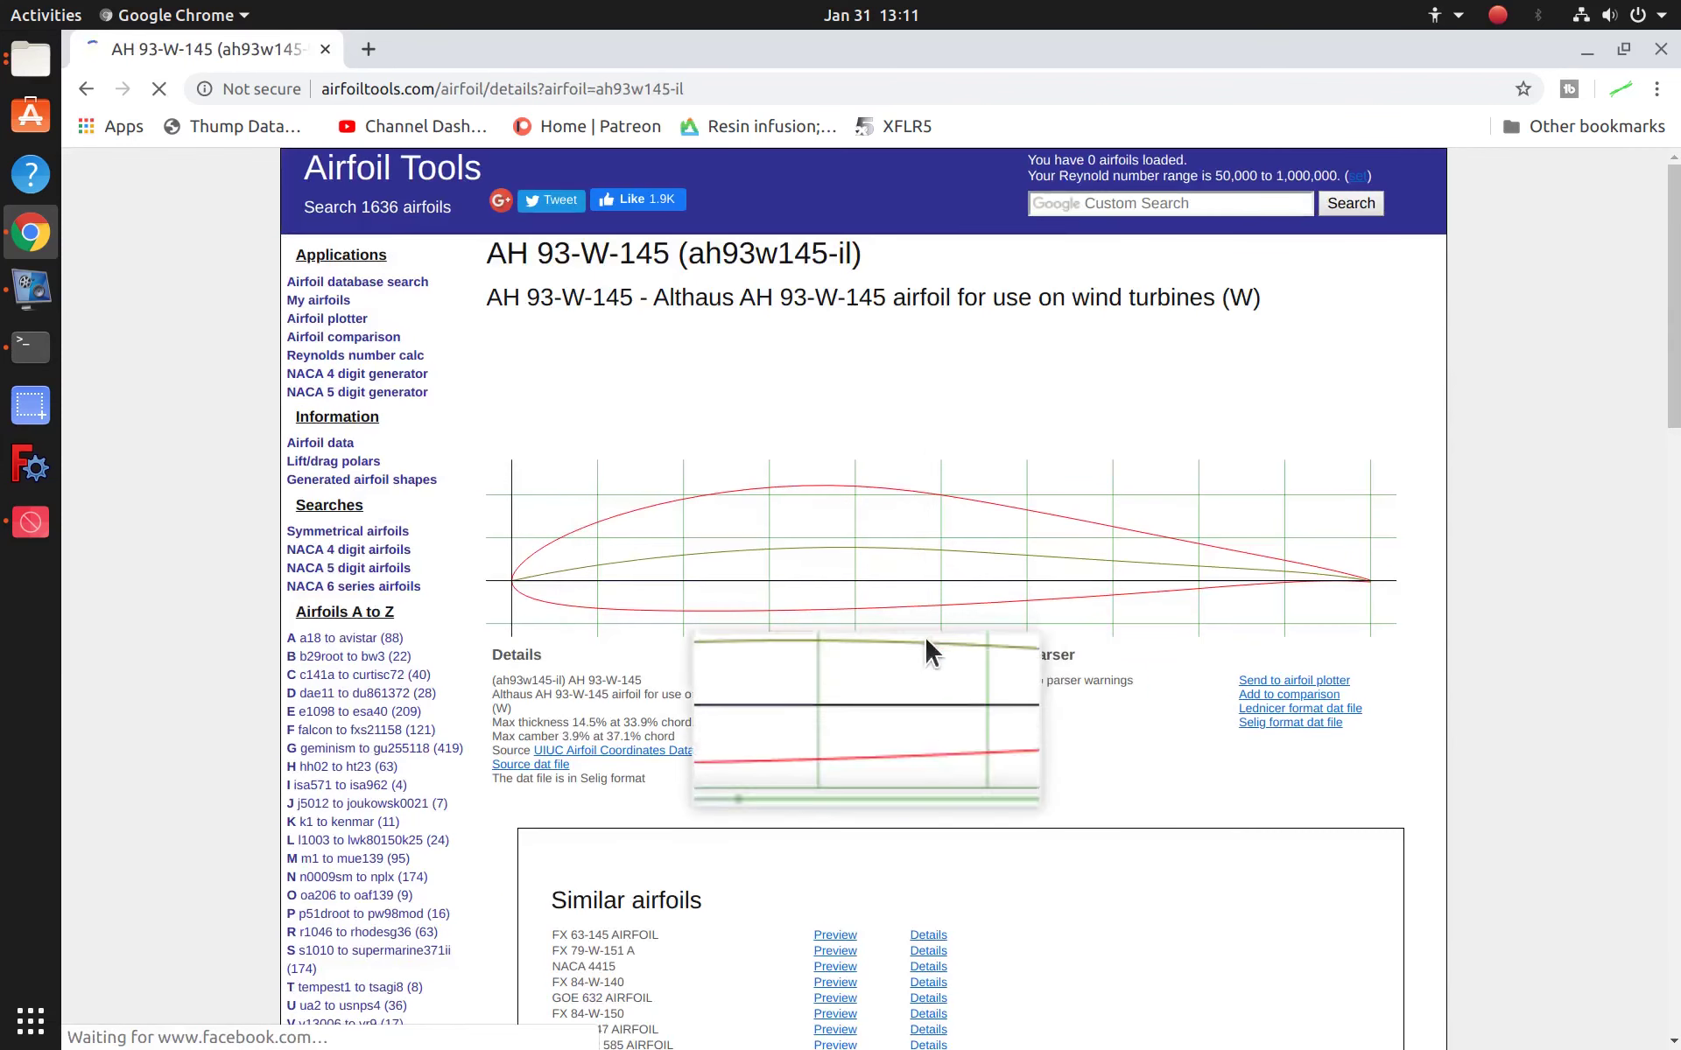
scroll(822, 482, "down", 5)
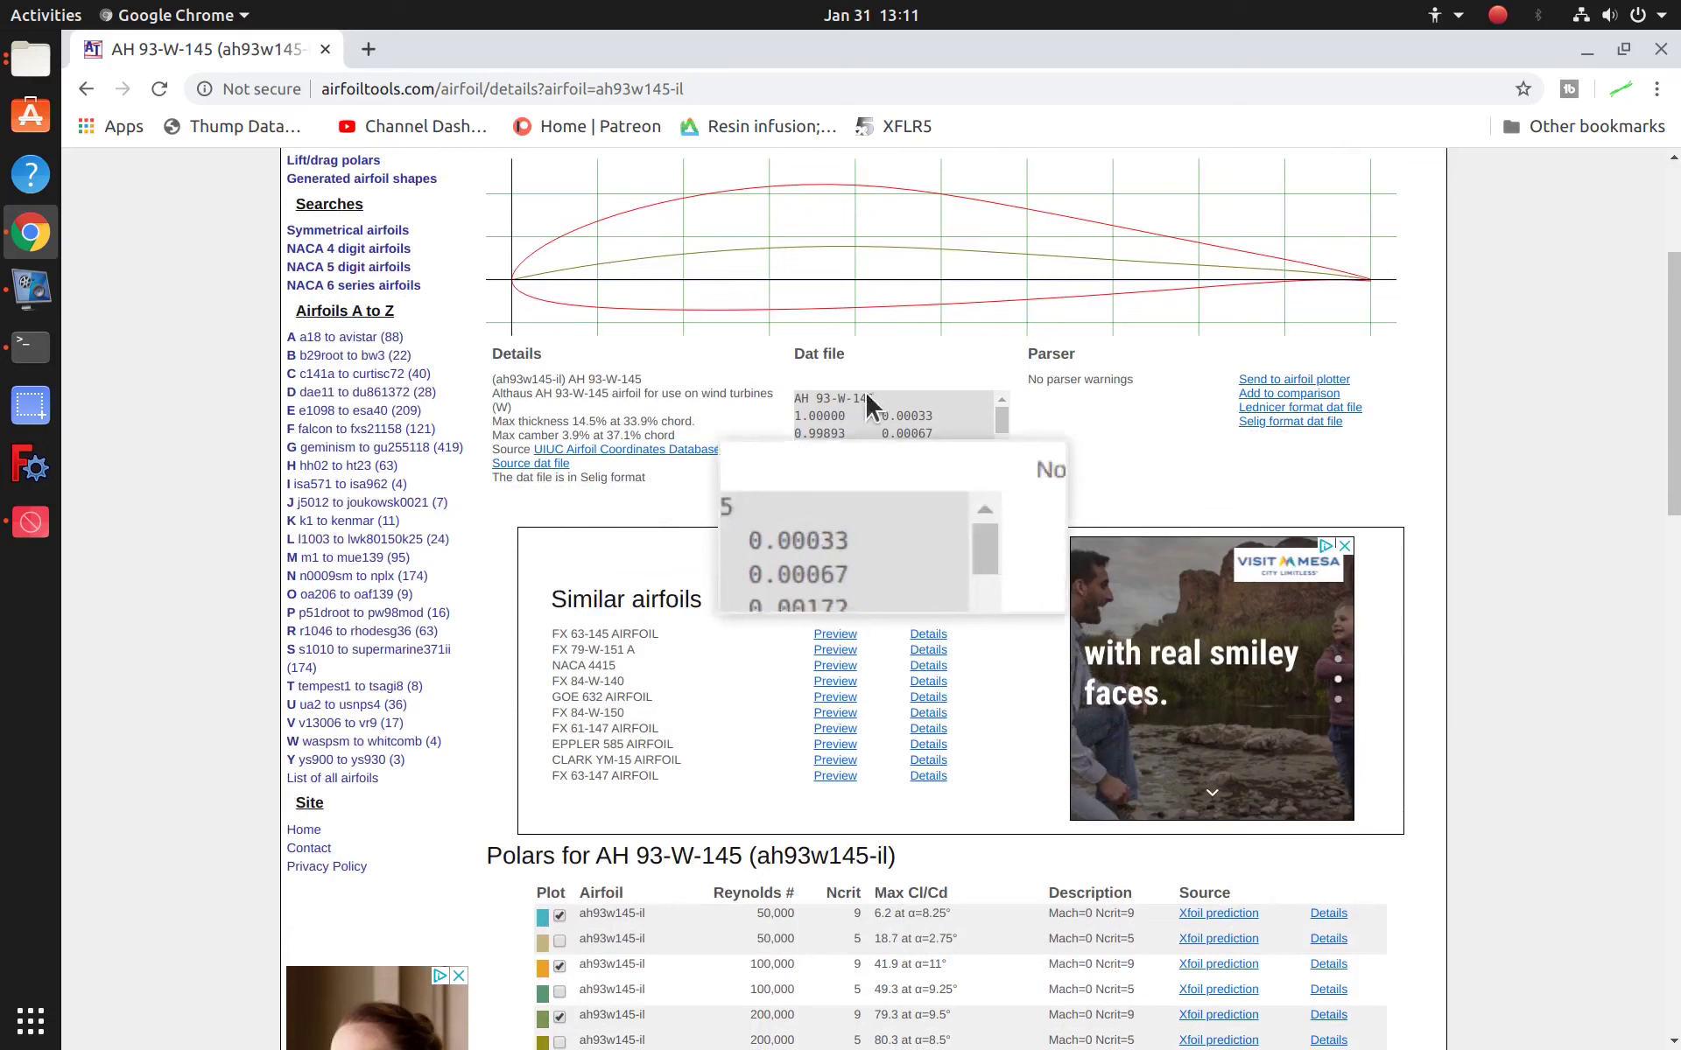
scroll(925, 451, "down", 2)
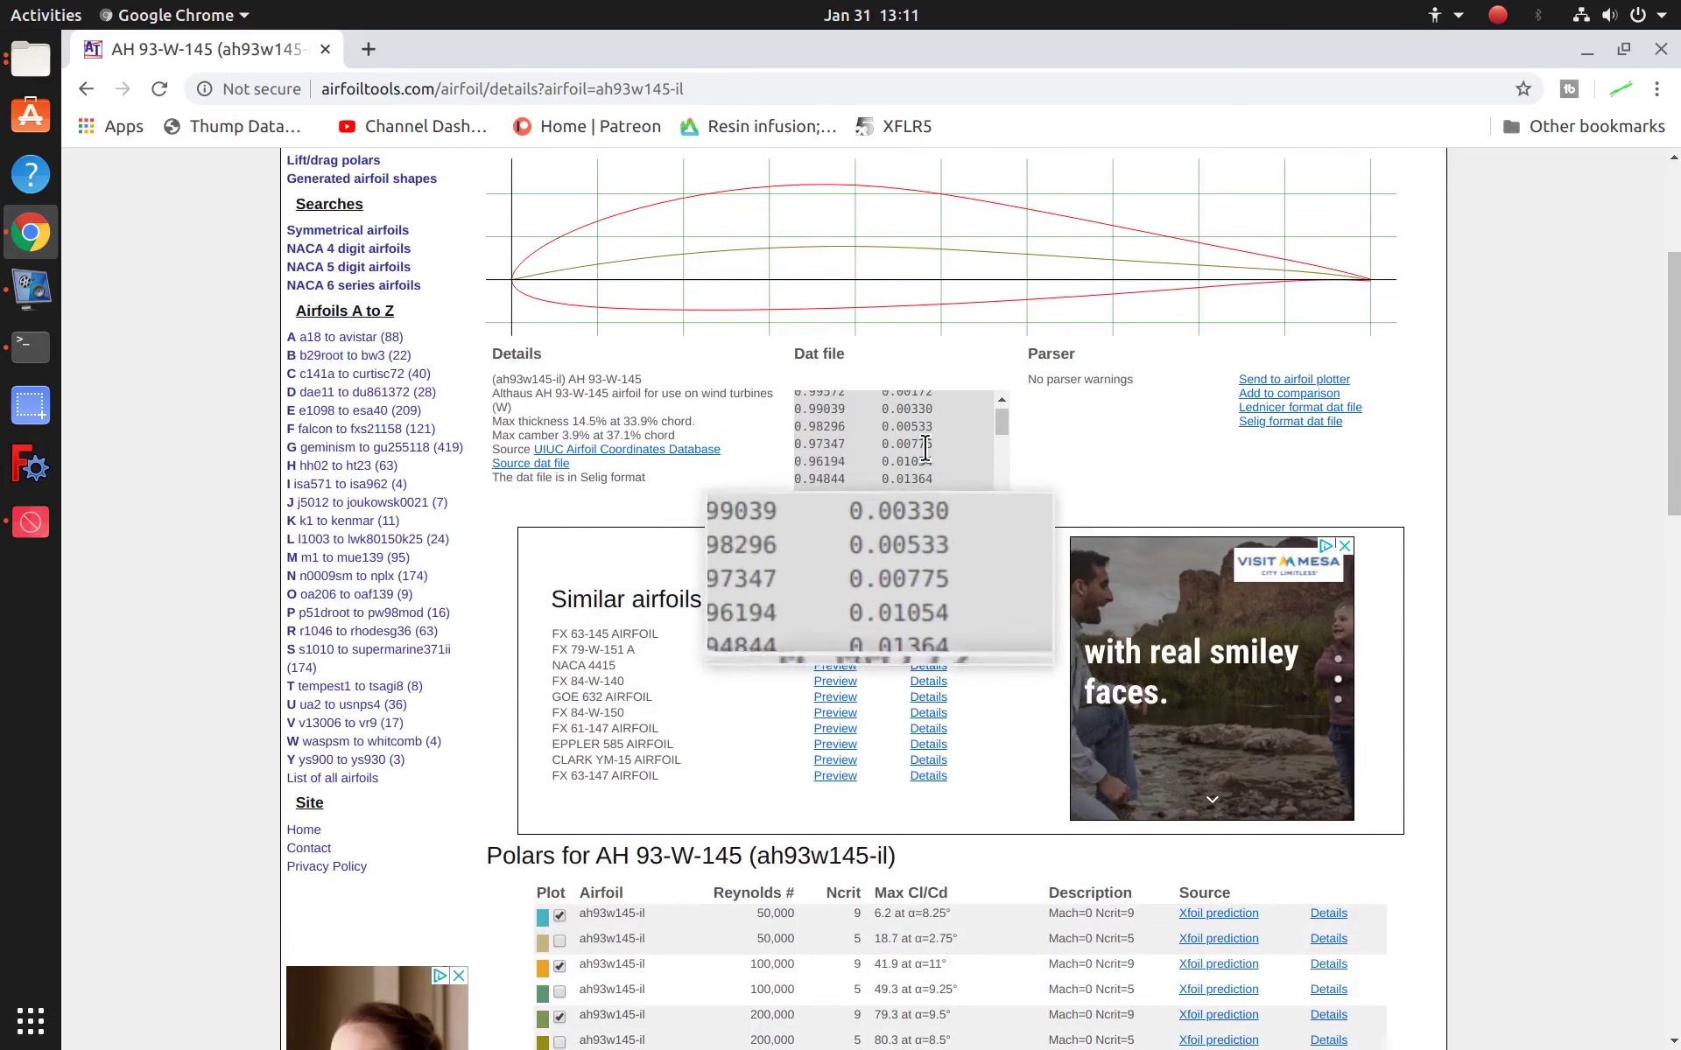
scroll(925, 449, "down", 5)
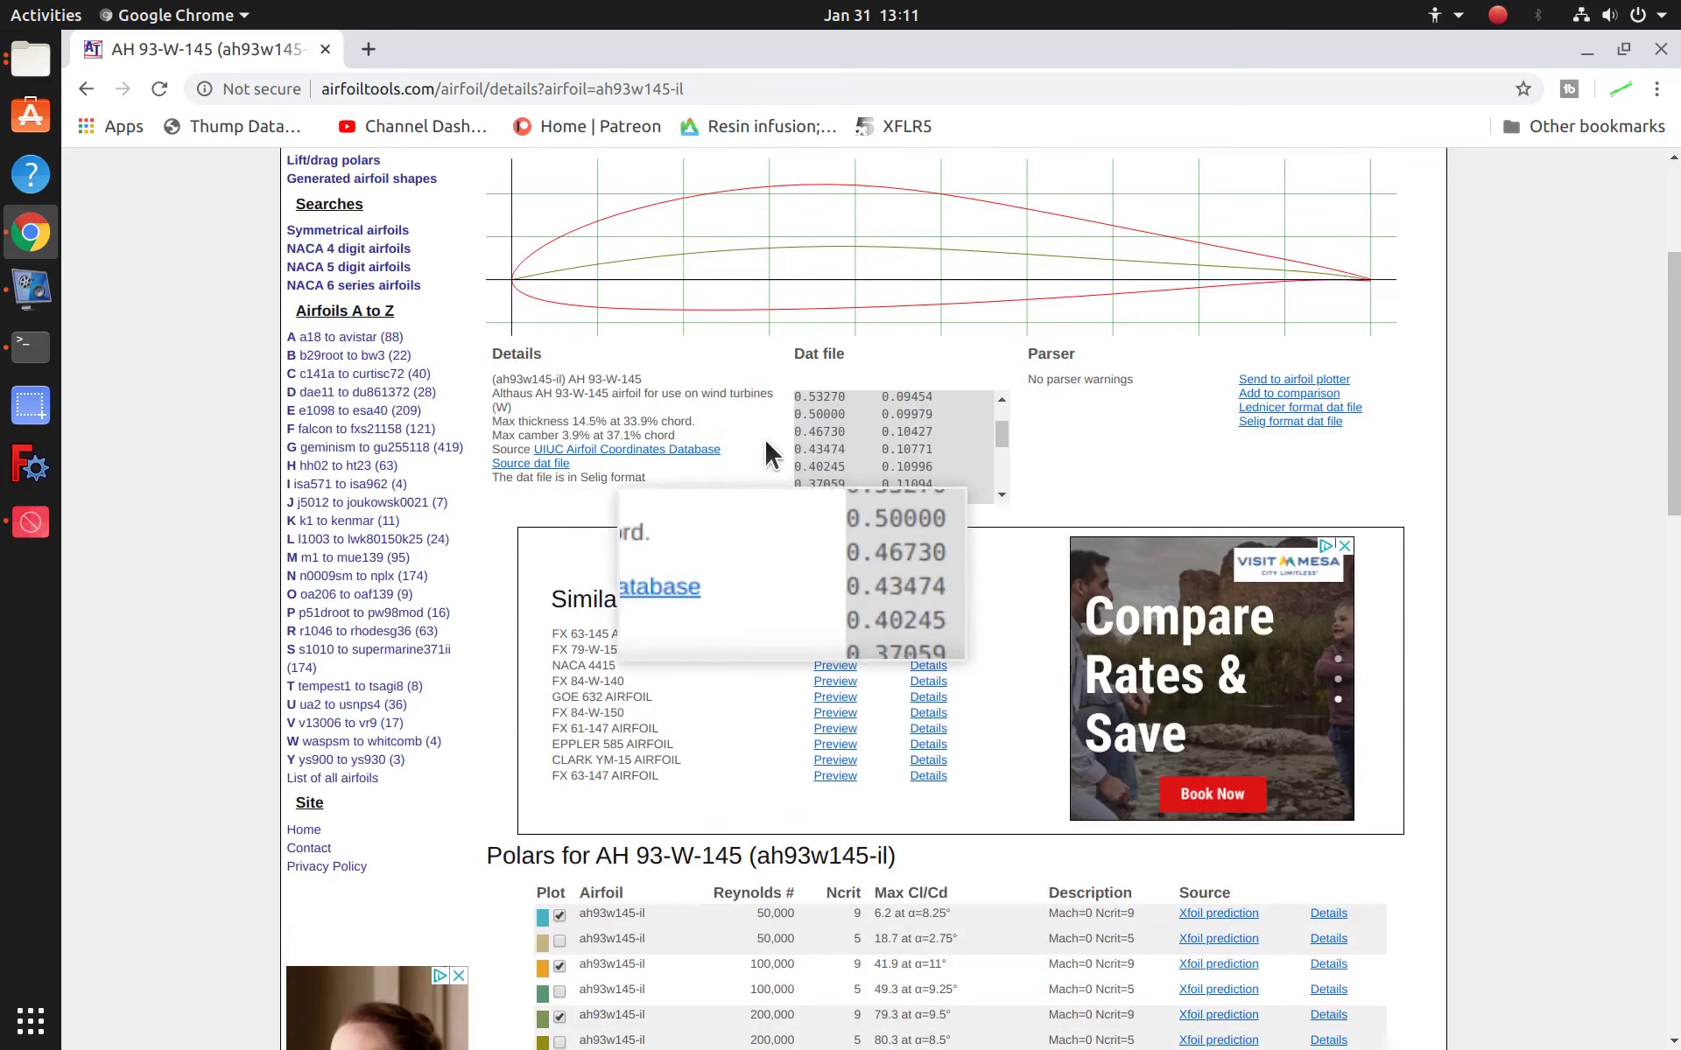
scroll(764, 438, "down", 15)
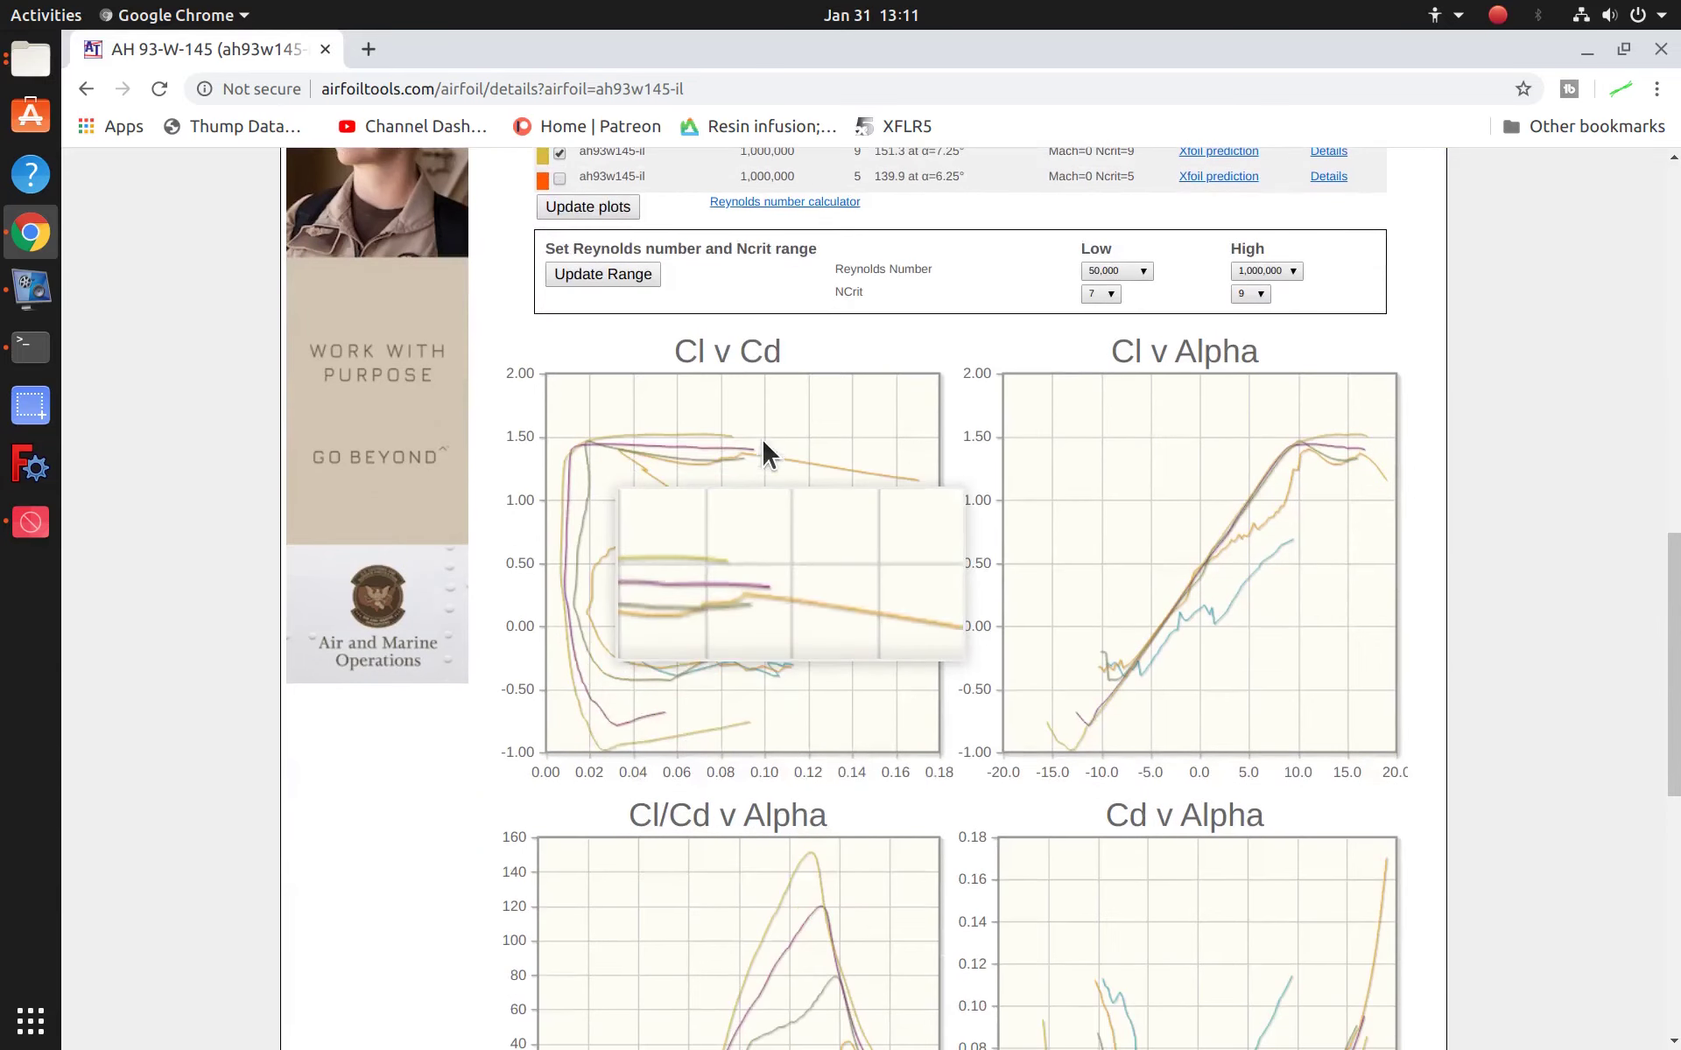
scroll(880, 639, "down", 1)
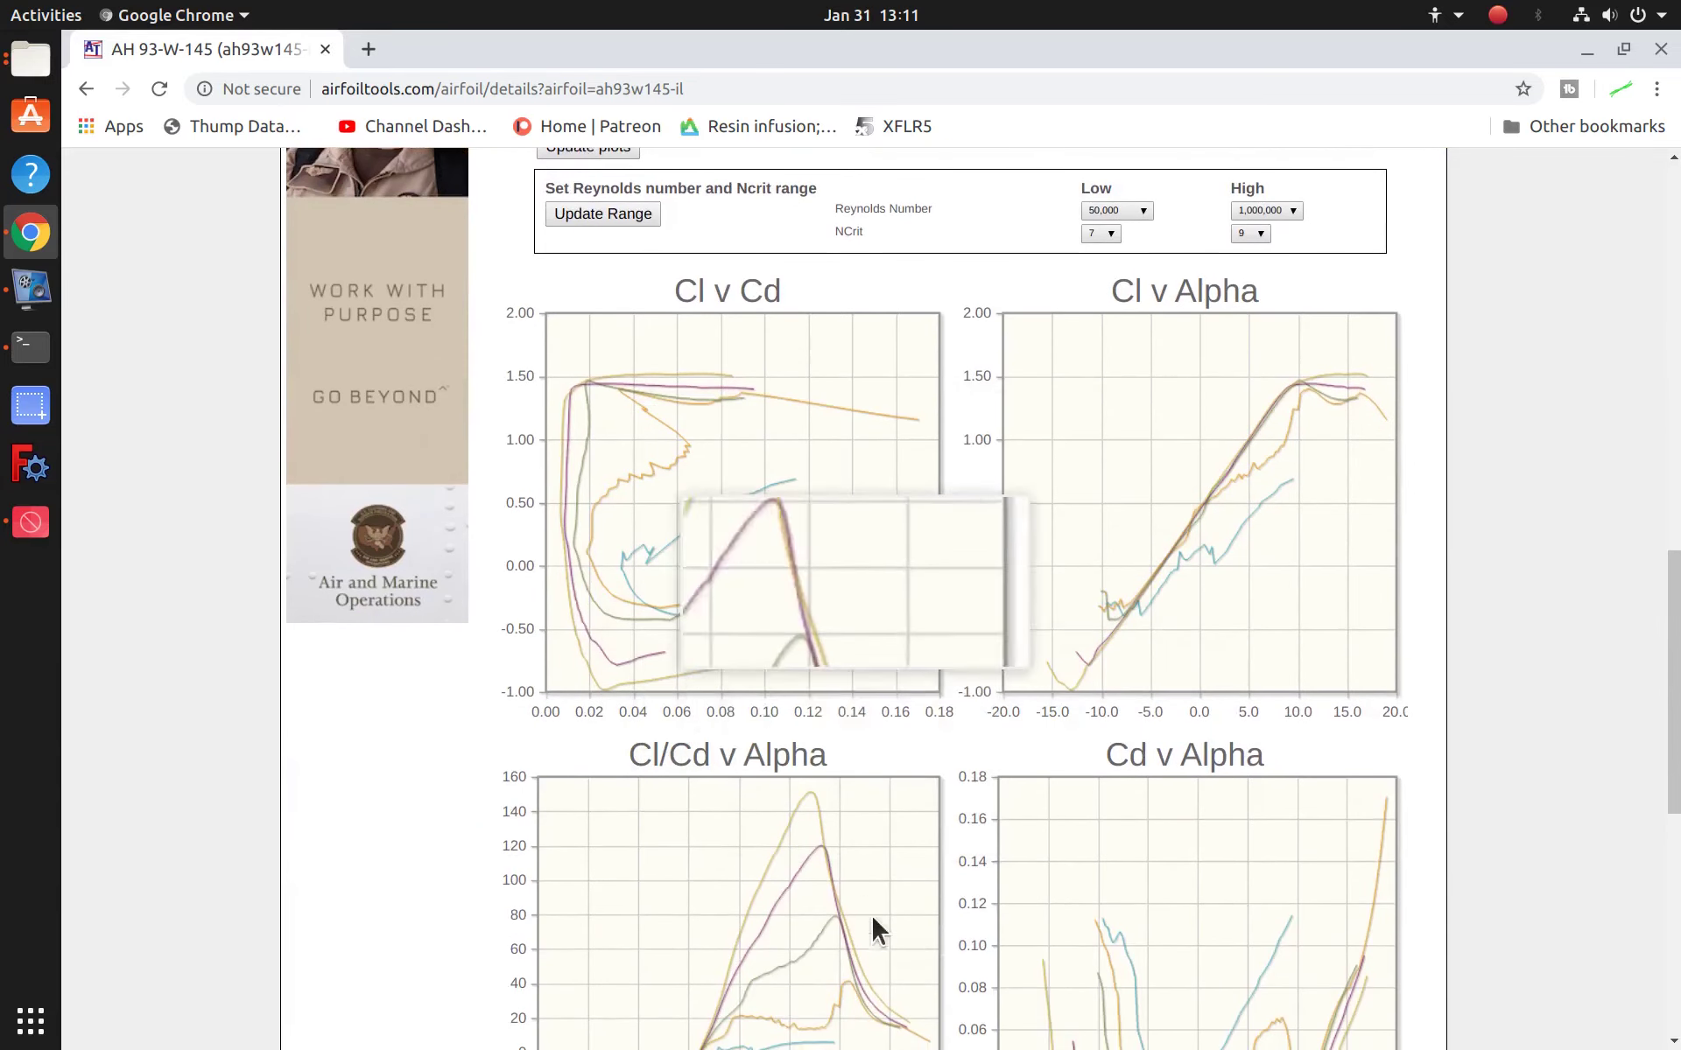
scroll(878, 889, "up", 6)
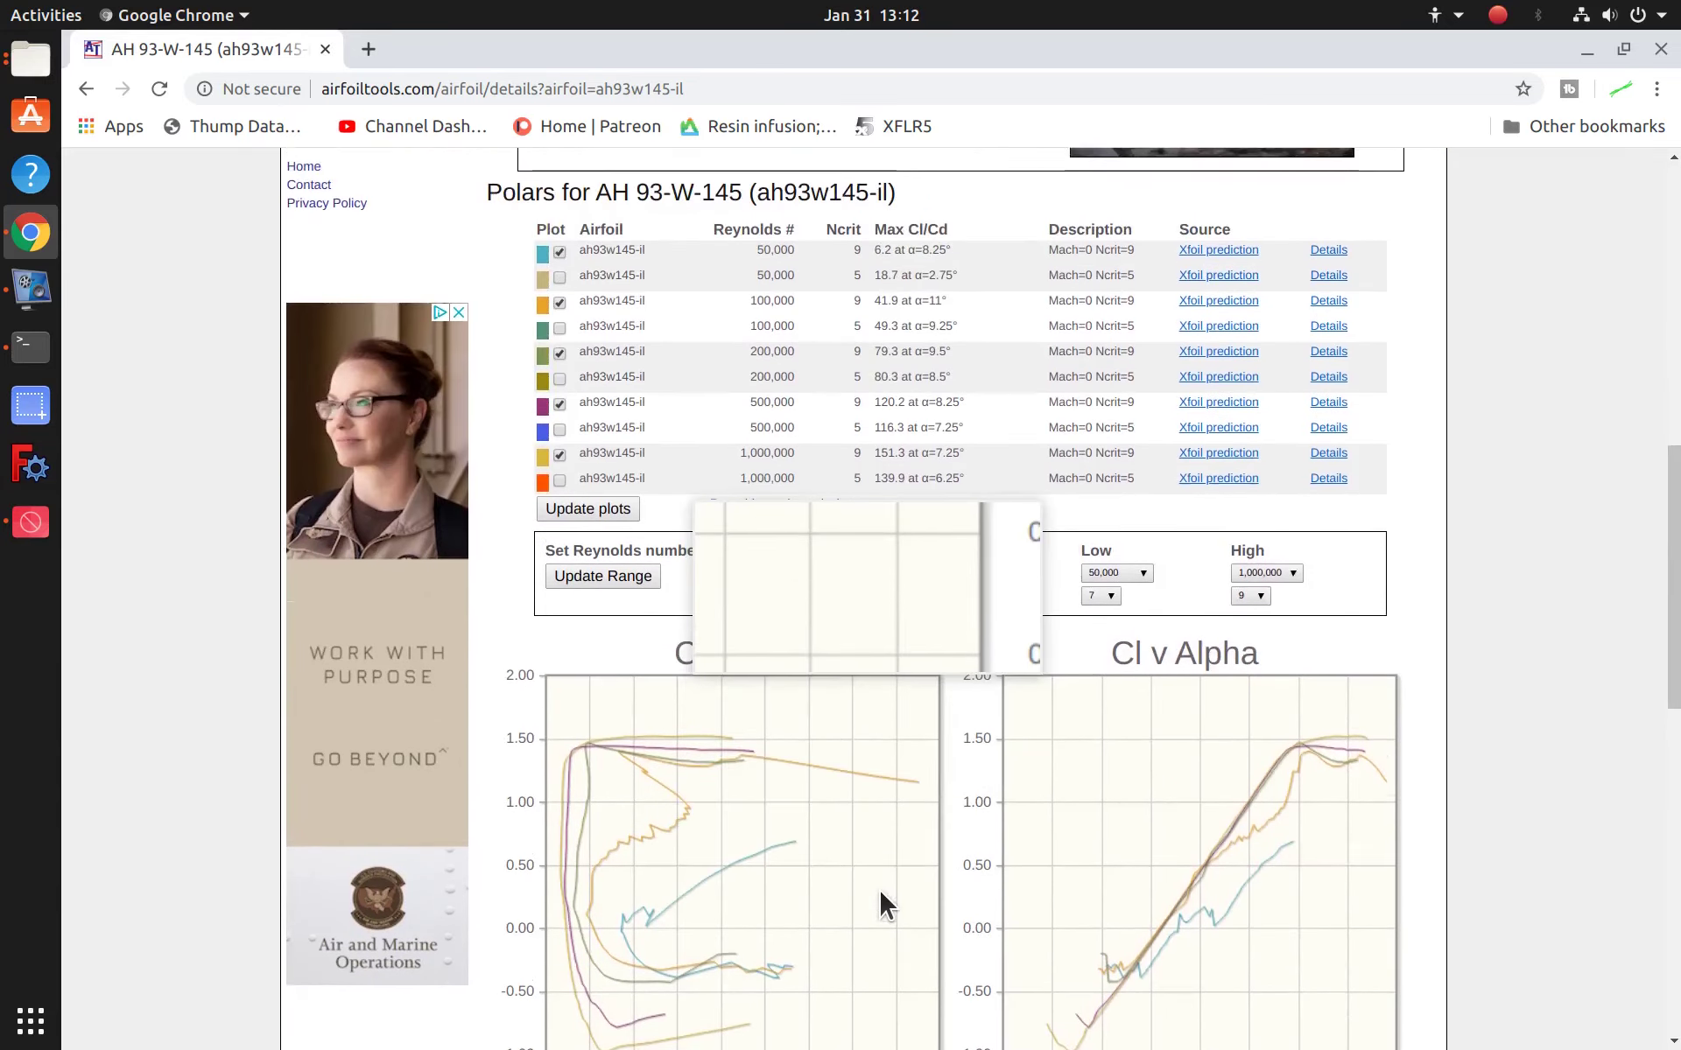
scroll(879, 889, "up", 2)
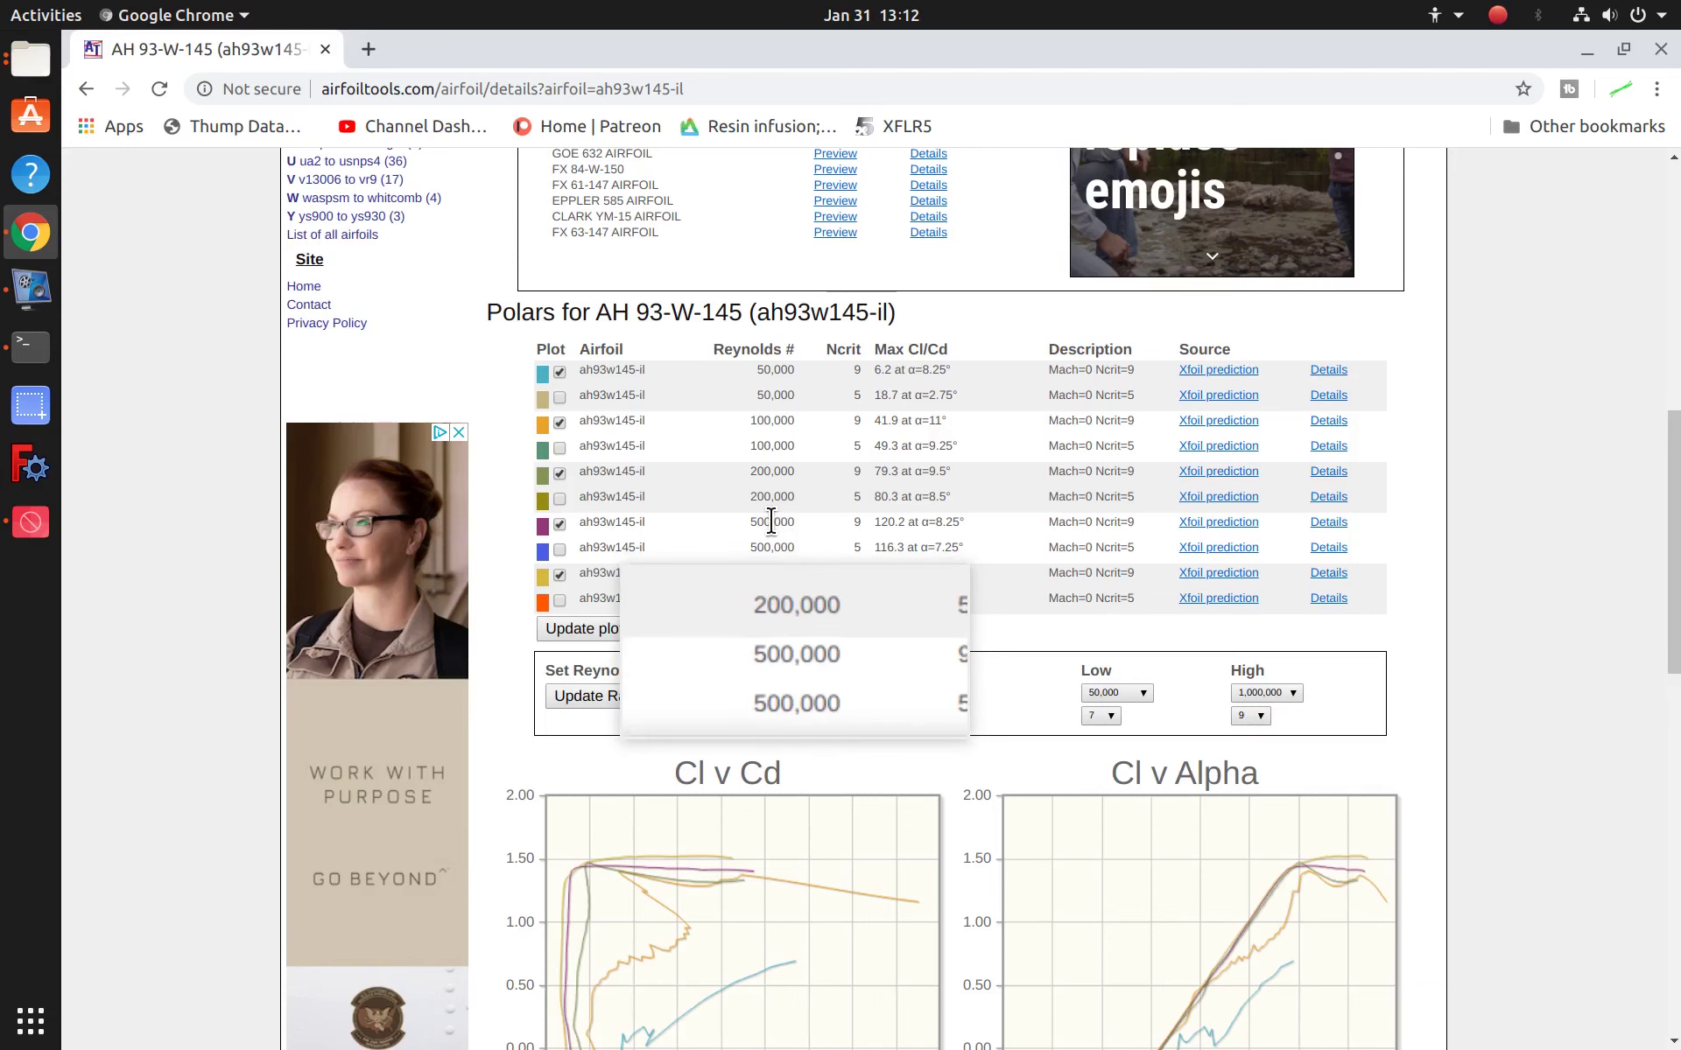
scroll(771, 522, "up", 3)
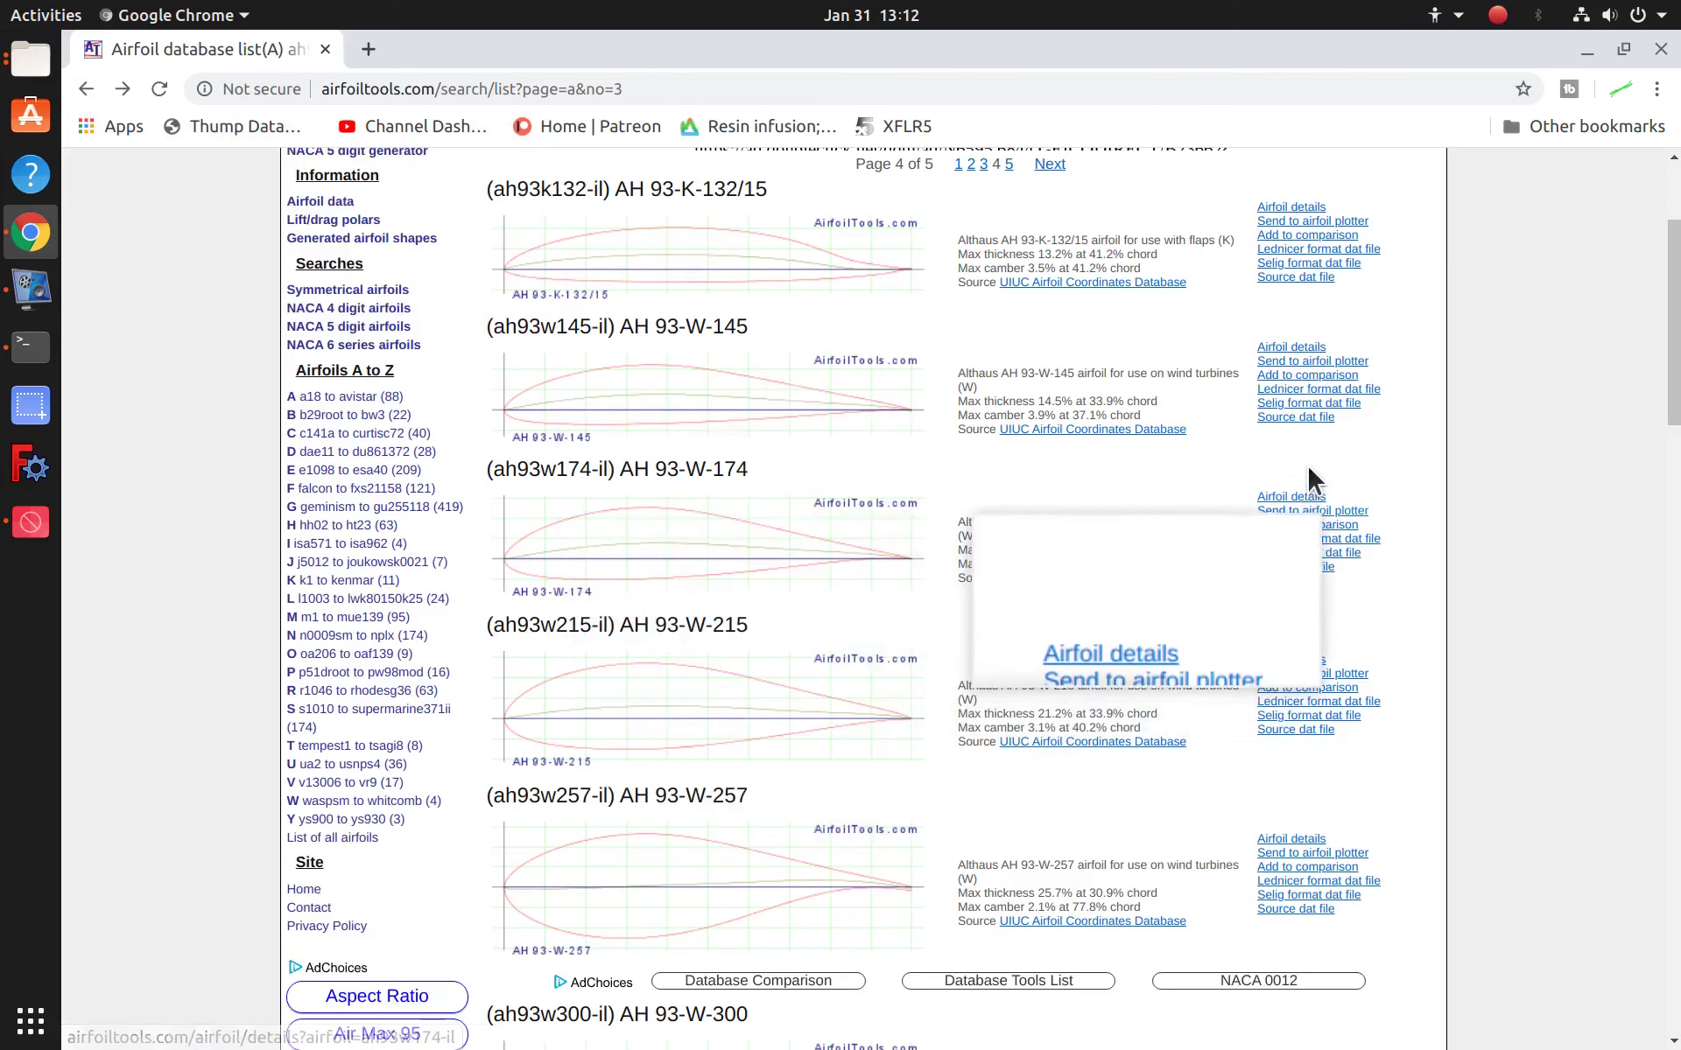
Step: Open the AH 93-W-145 Selig-format dat file in a new tab and select all its coordinates
left_click(1301, 403)
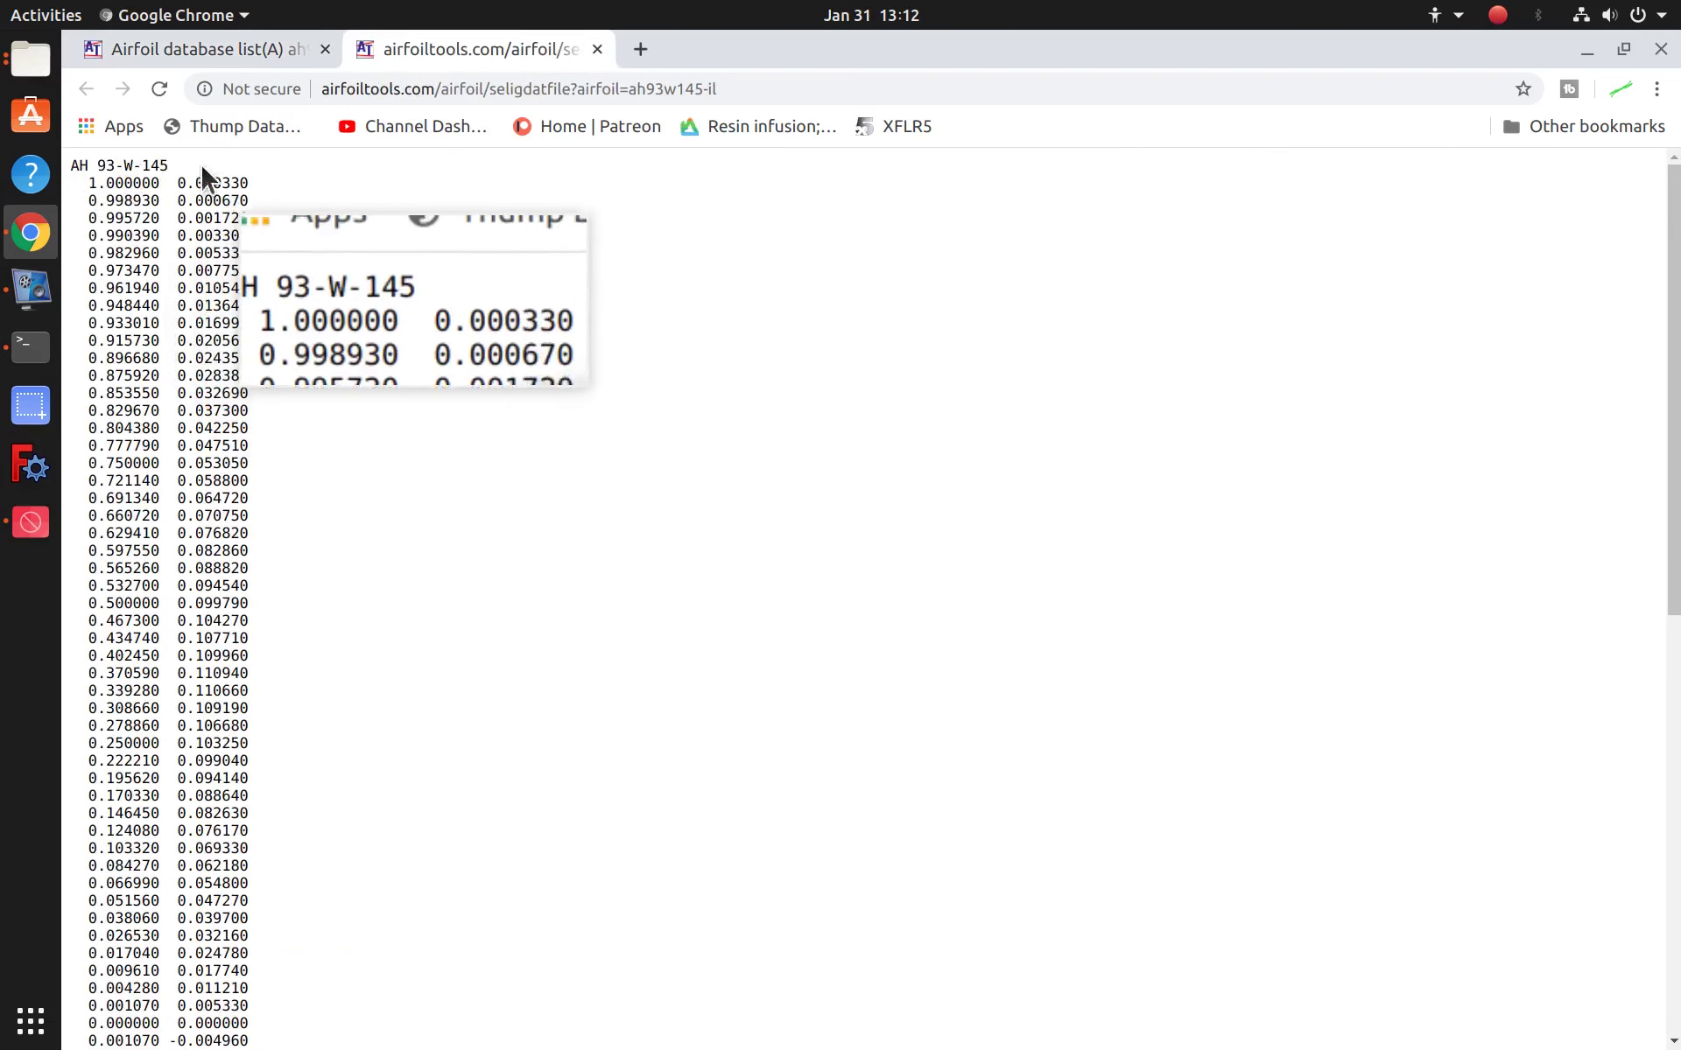
scroll(692, 462, "down", 3)
scroll(688, 448, "down", 5)
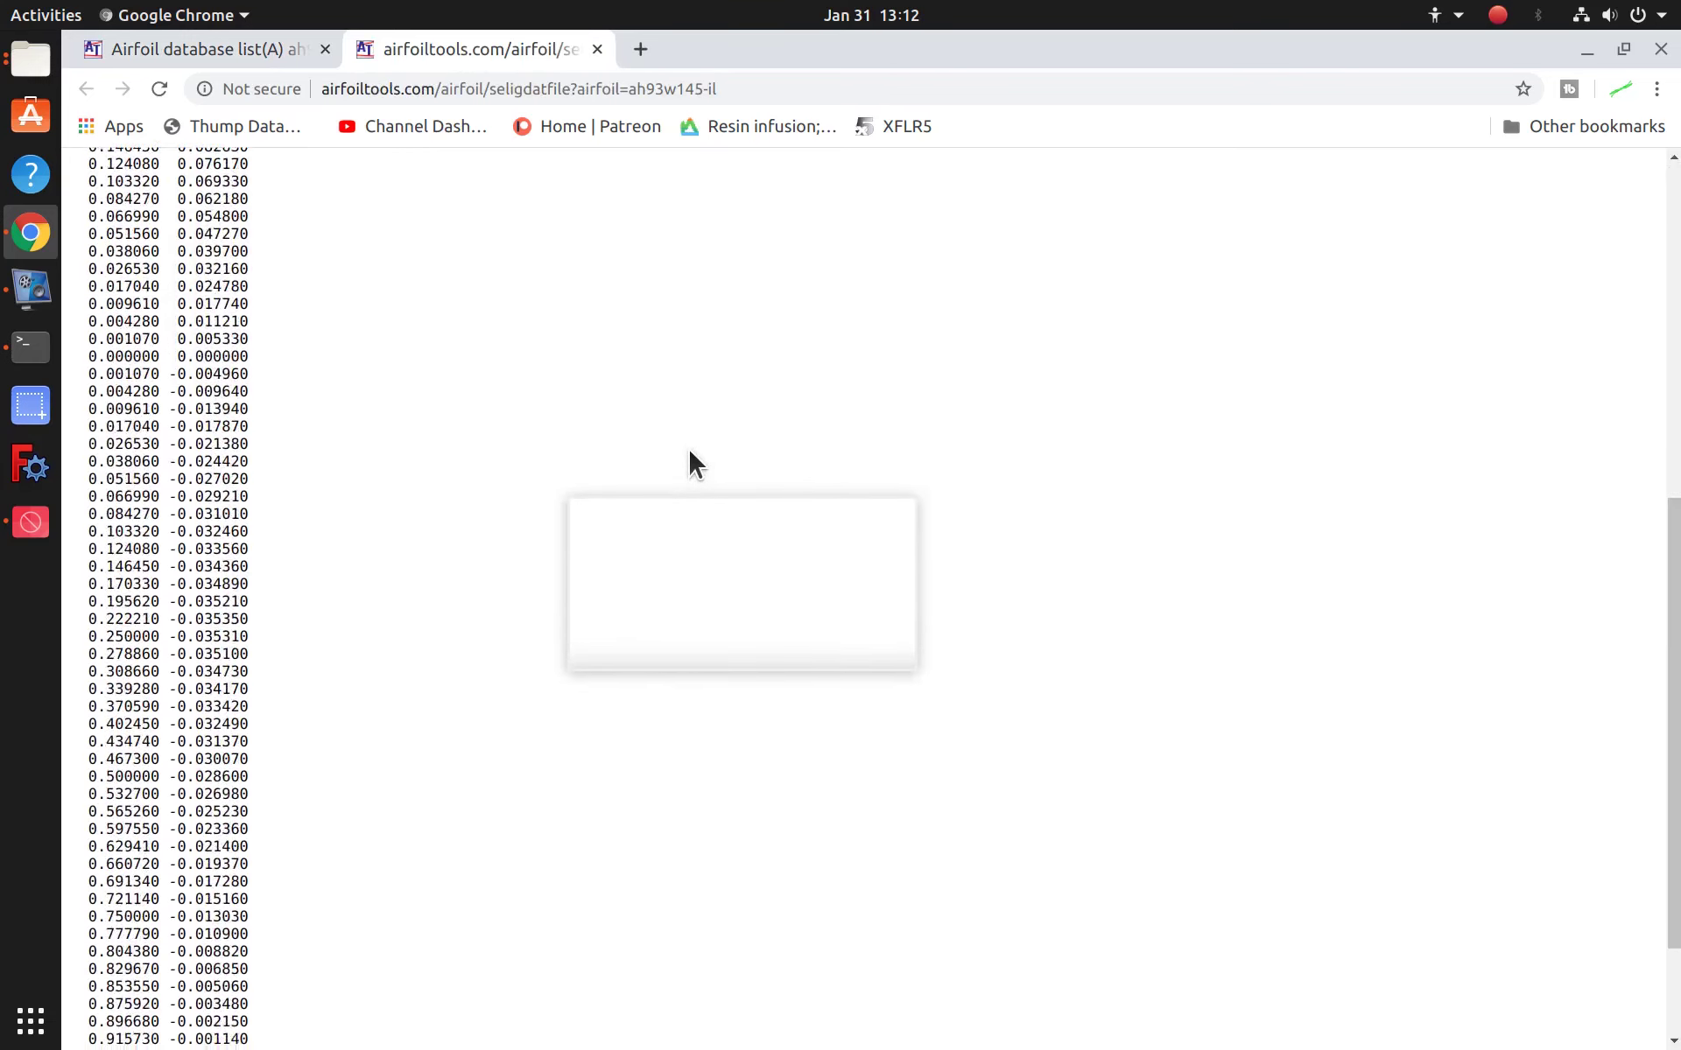
scroll(688, 448, "up", 8)
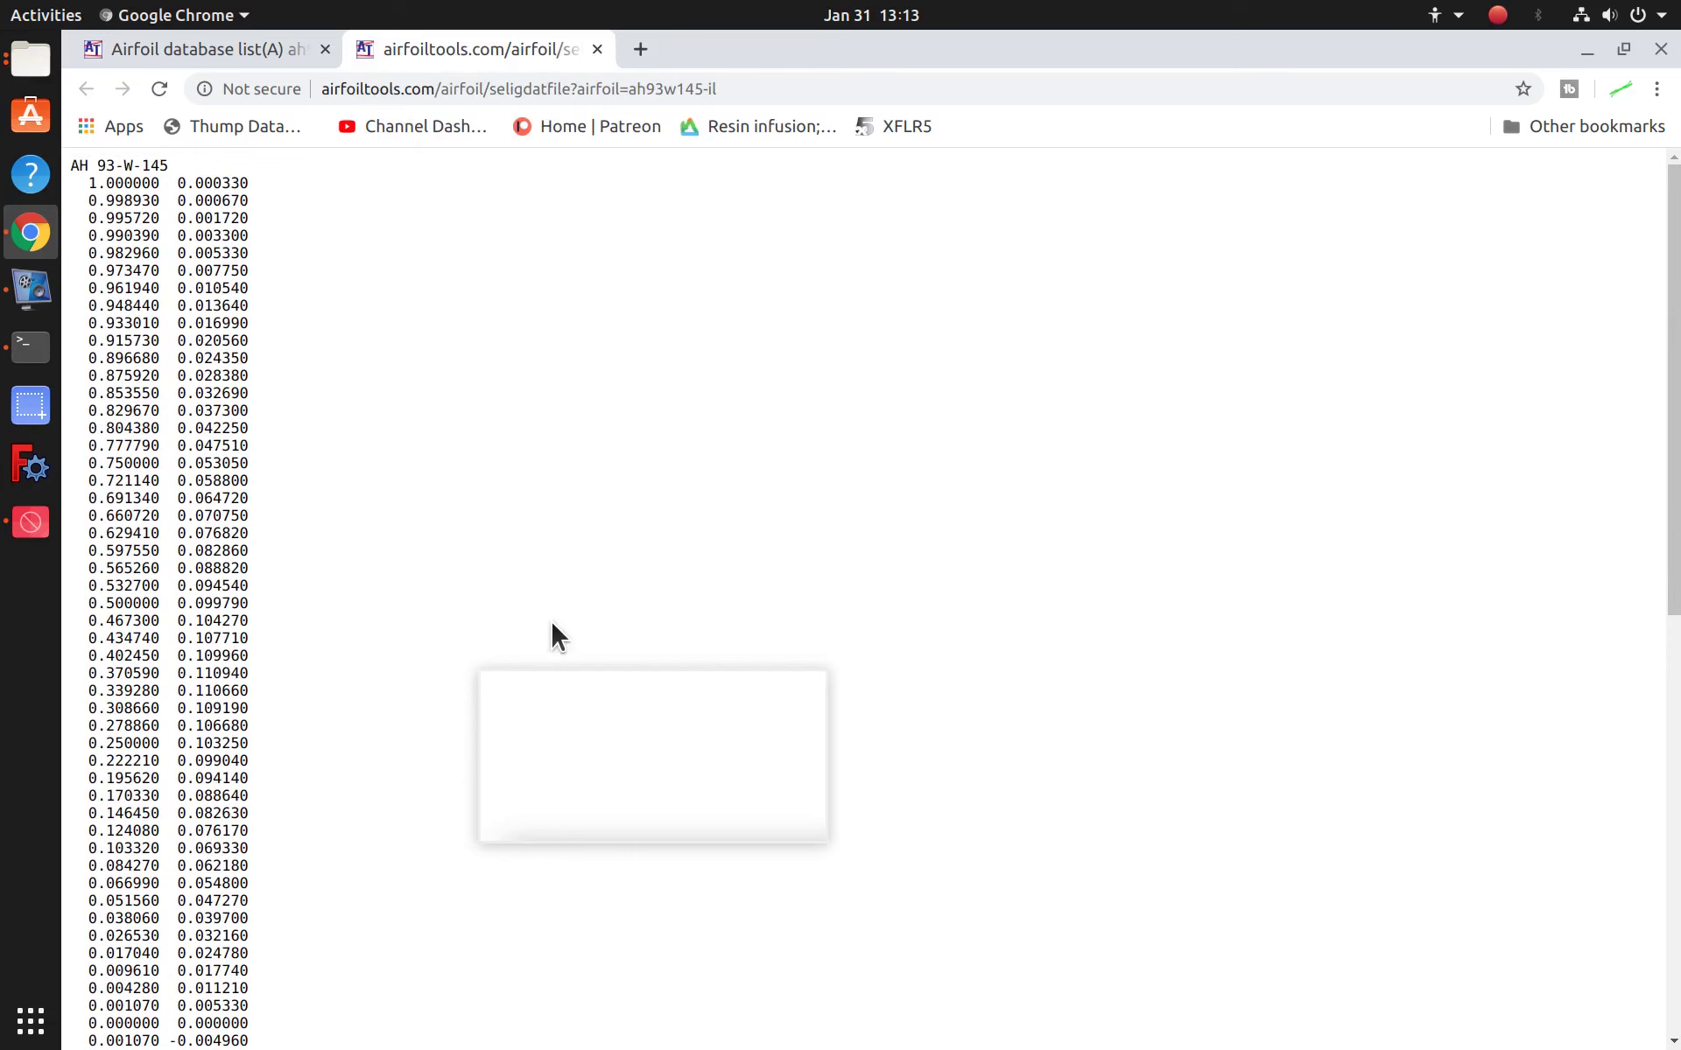
left_click(559, 561)
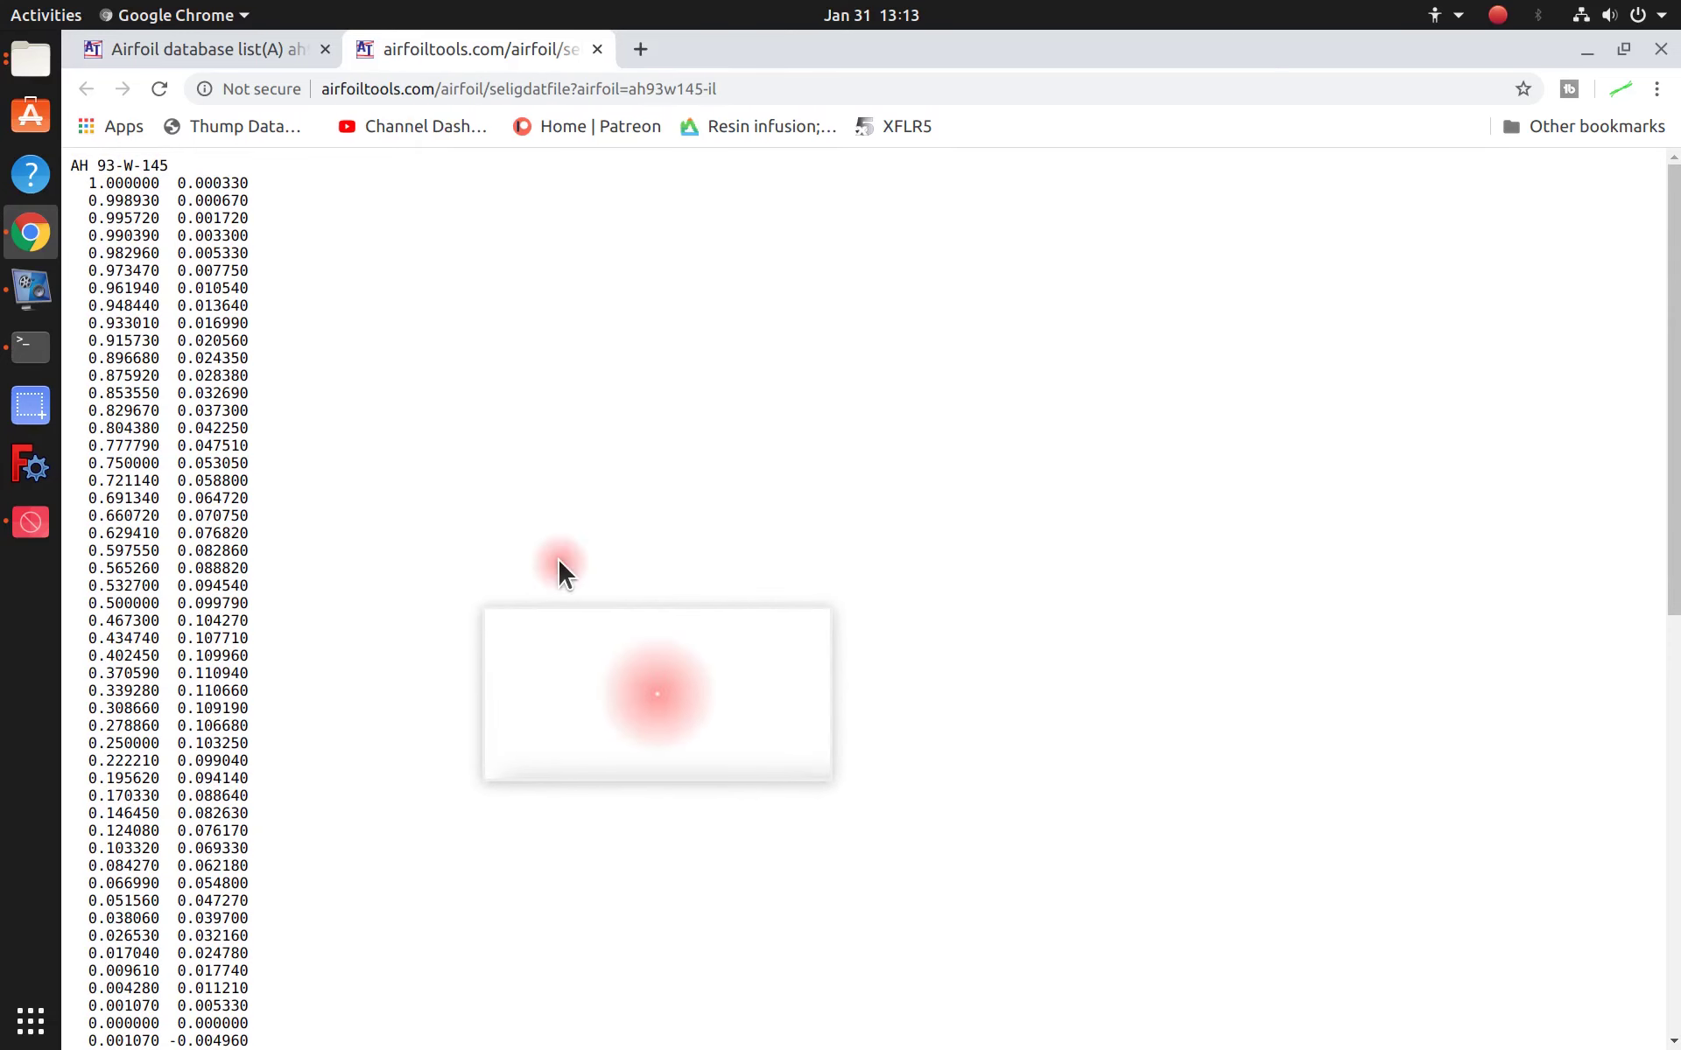
key("ctrl+a")
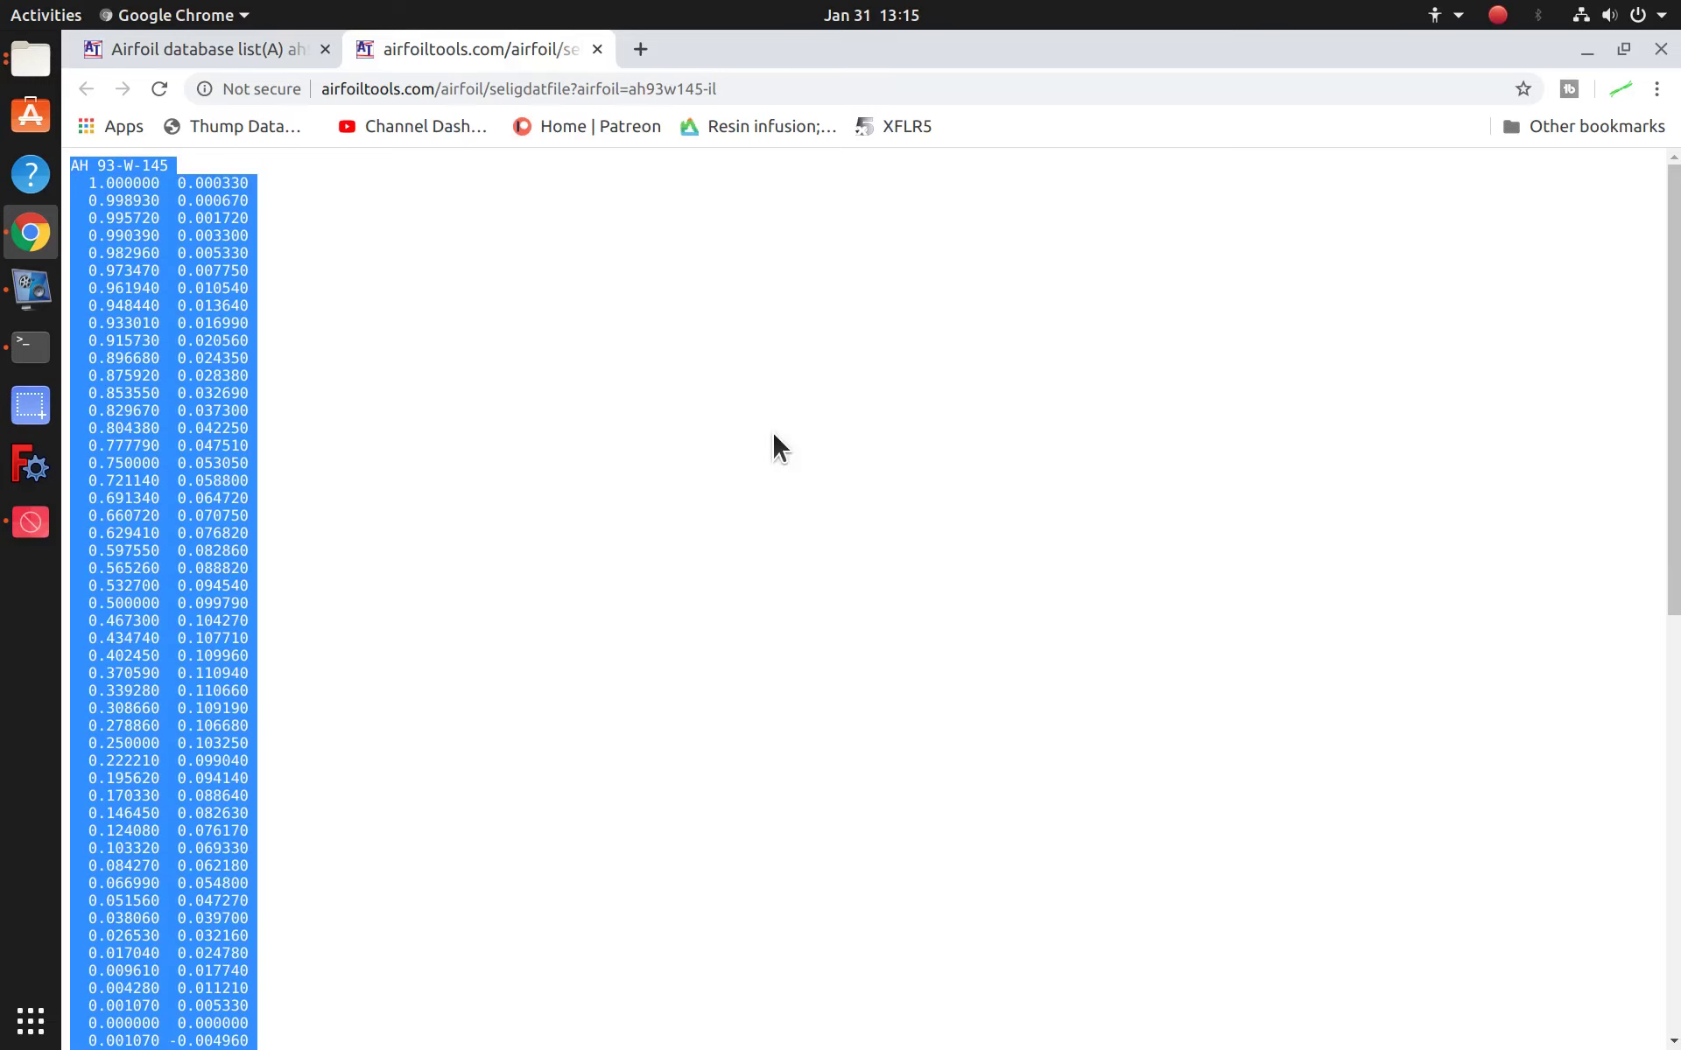
Step: Launch Text Editor with the AH 93-W-145 coordinates in Untitled Document 1, enlarging the window to review them
left_click(33, 1033)
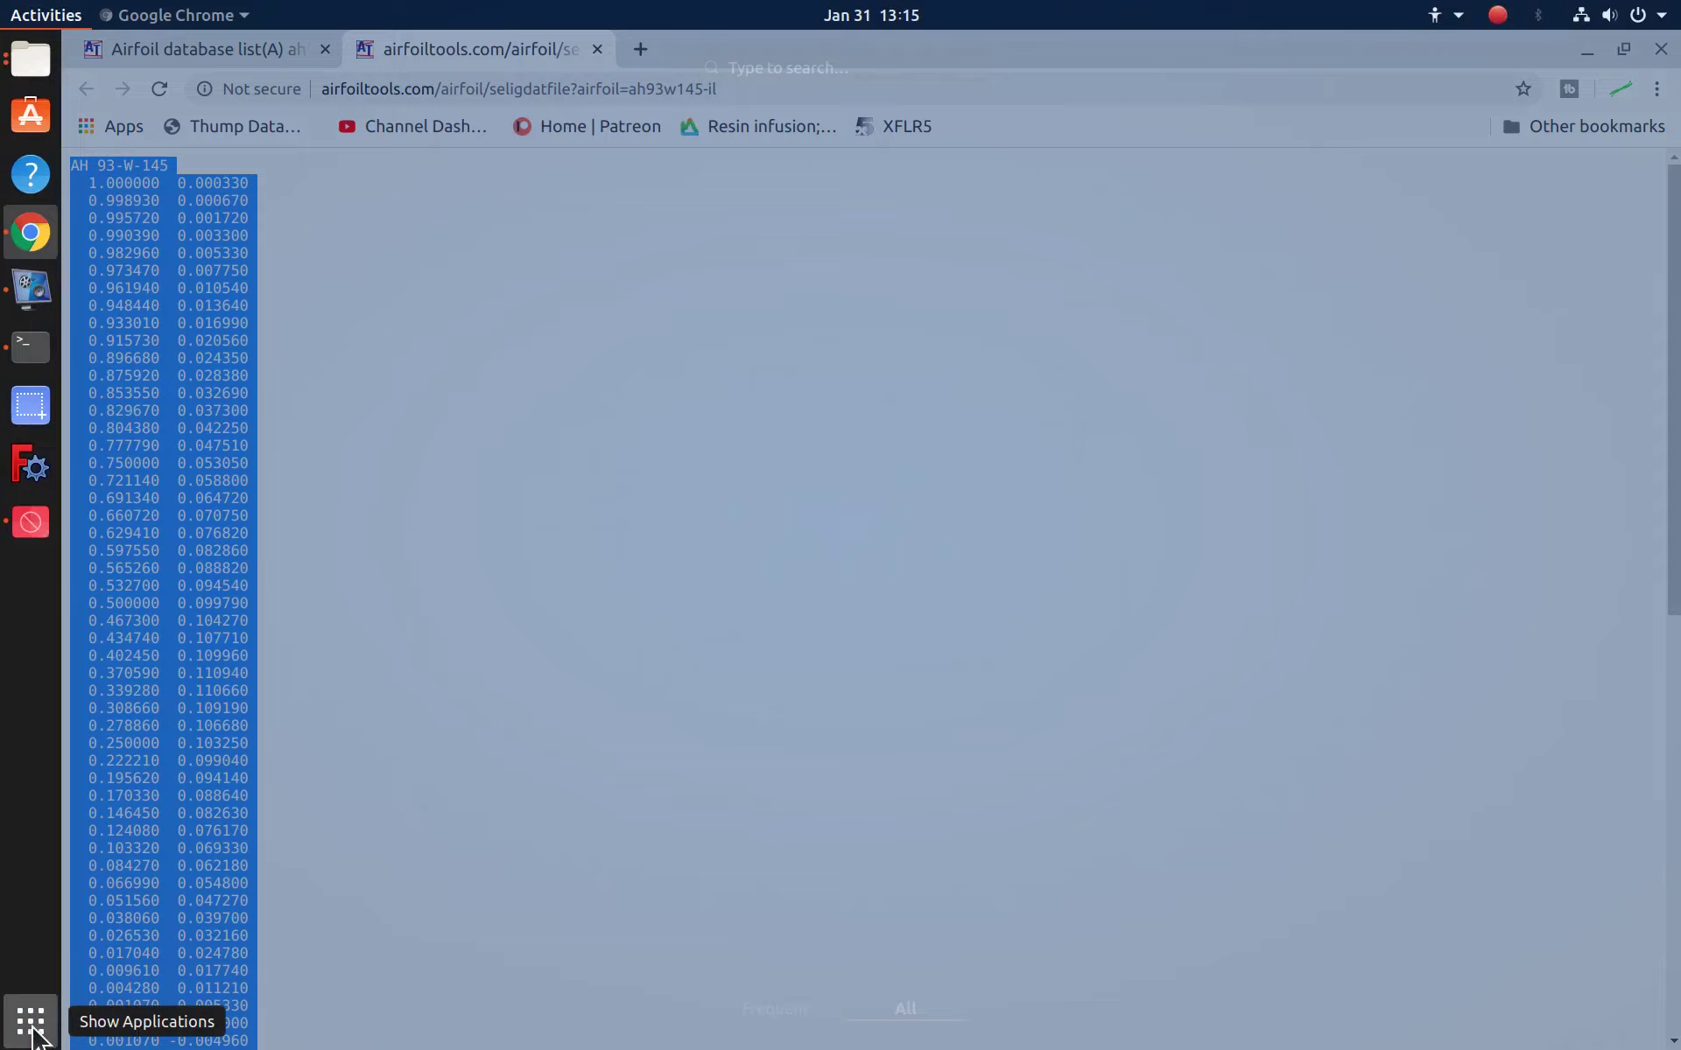
scroll(947, 755, "down", 5)
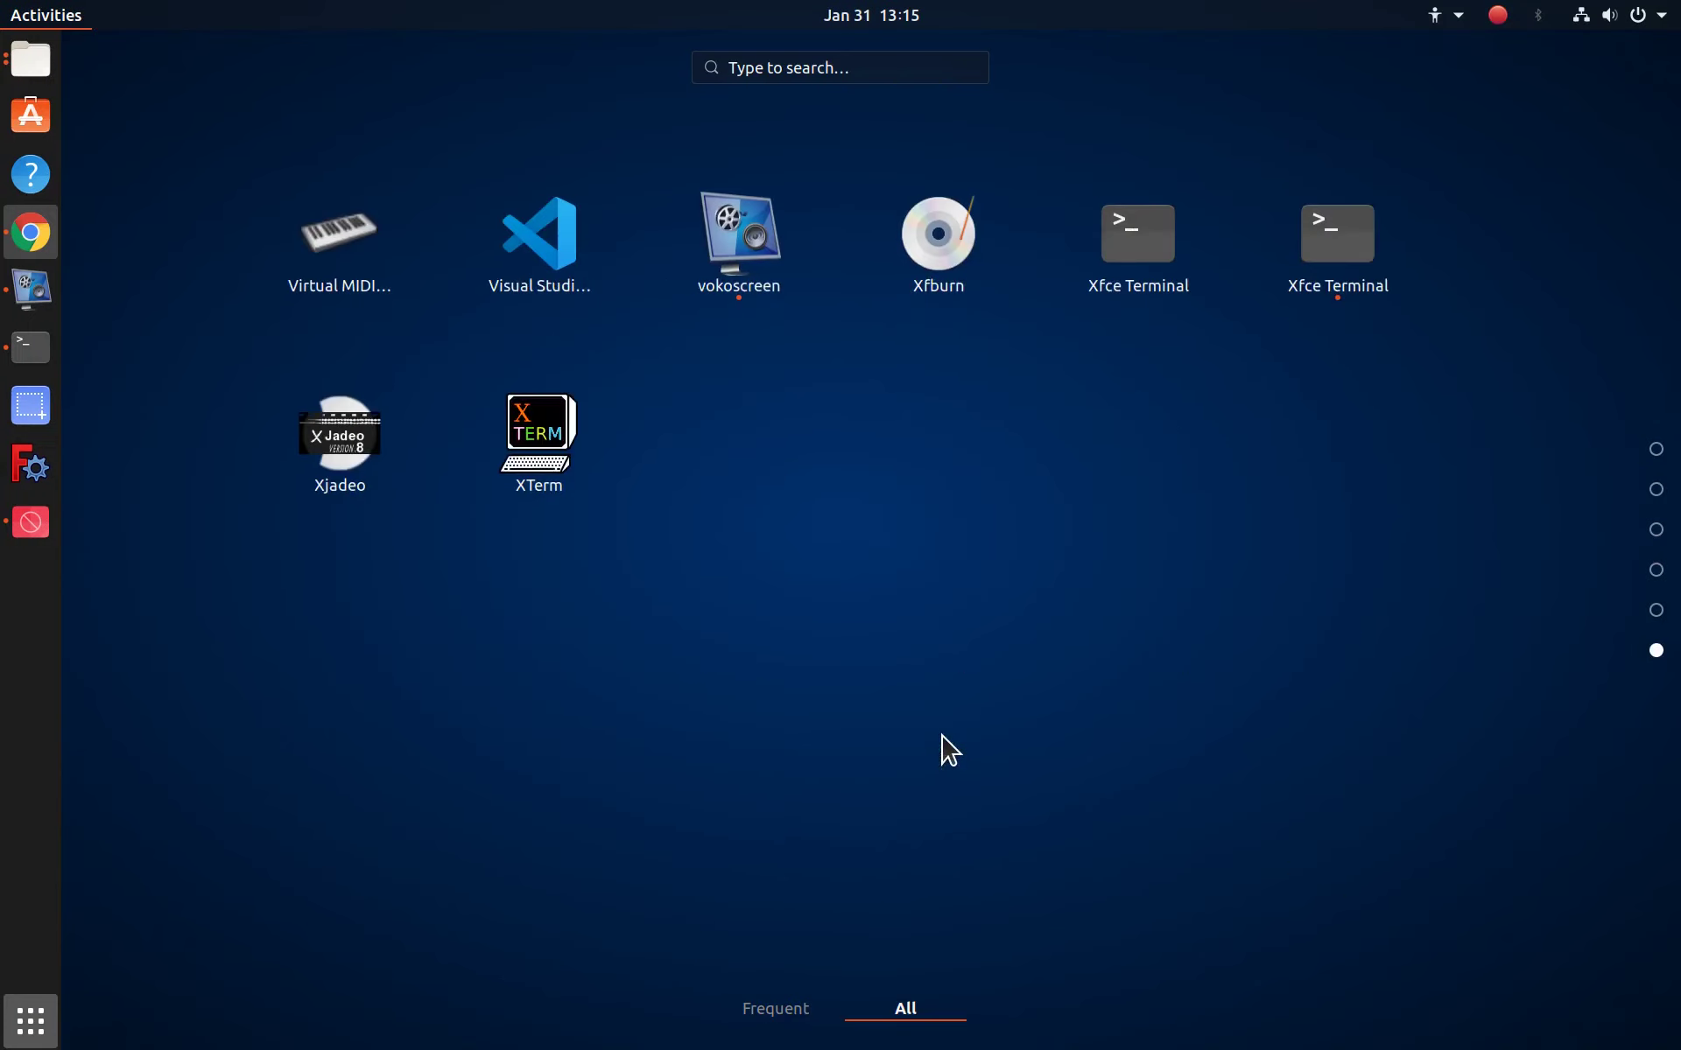
scroll(947, 751, "up", 2)
scroll(947, 751, "down", 1)
scroll(947, 751, "down", 1)
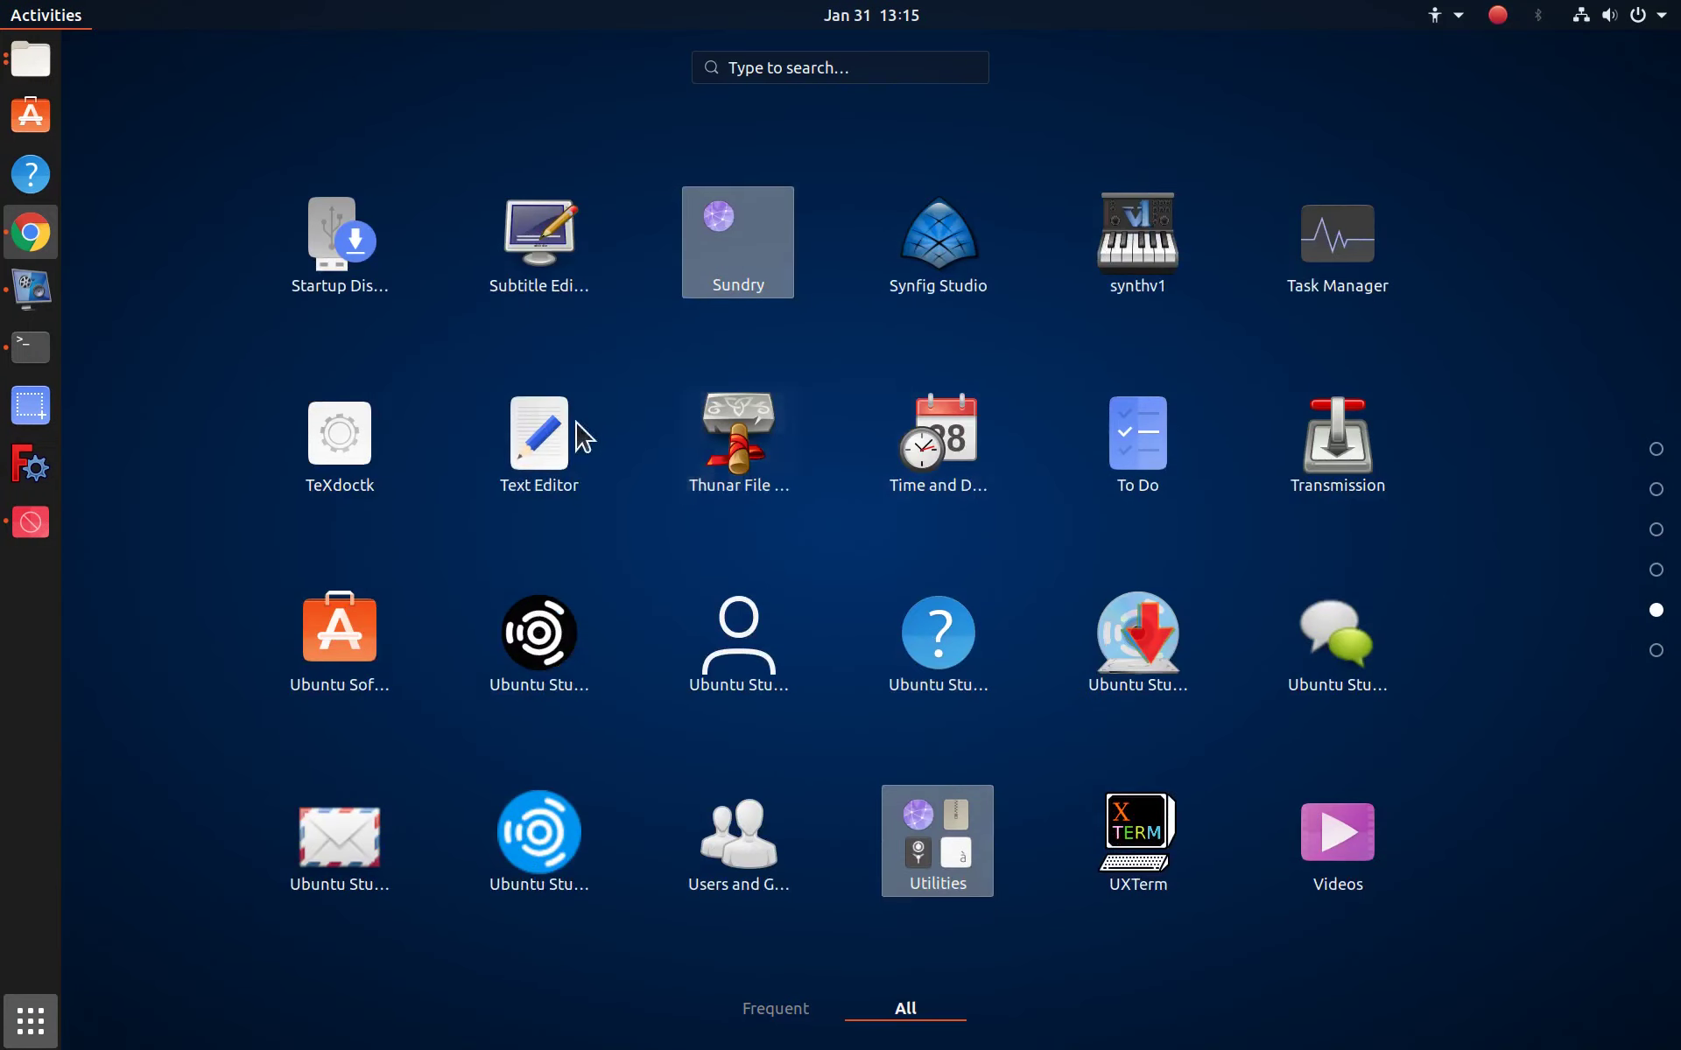
left_click(559, 434)
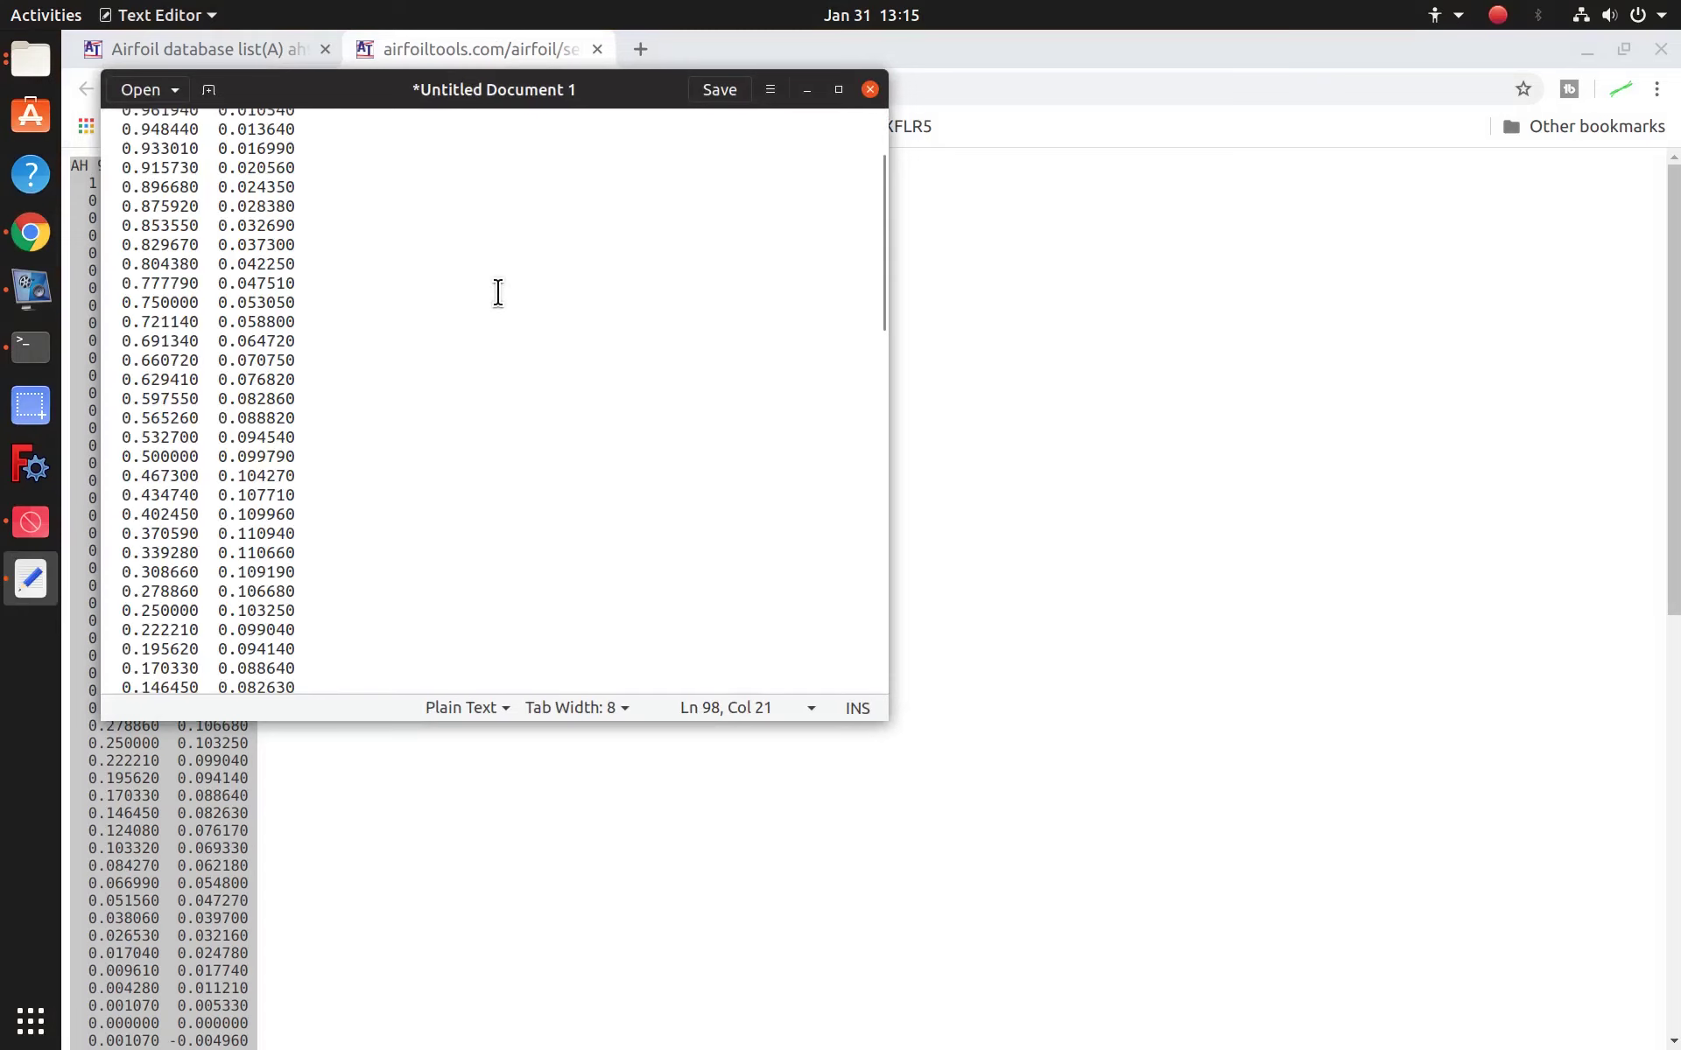
scroll(520, 306, "up", 3)
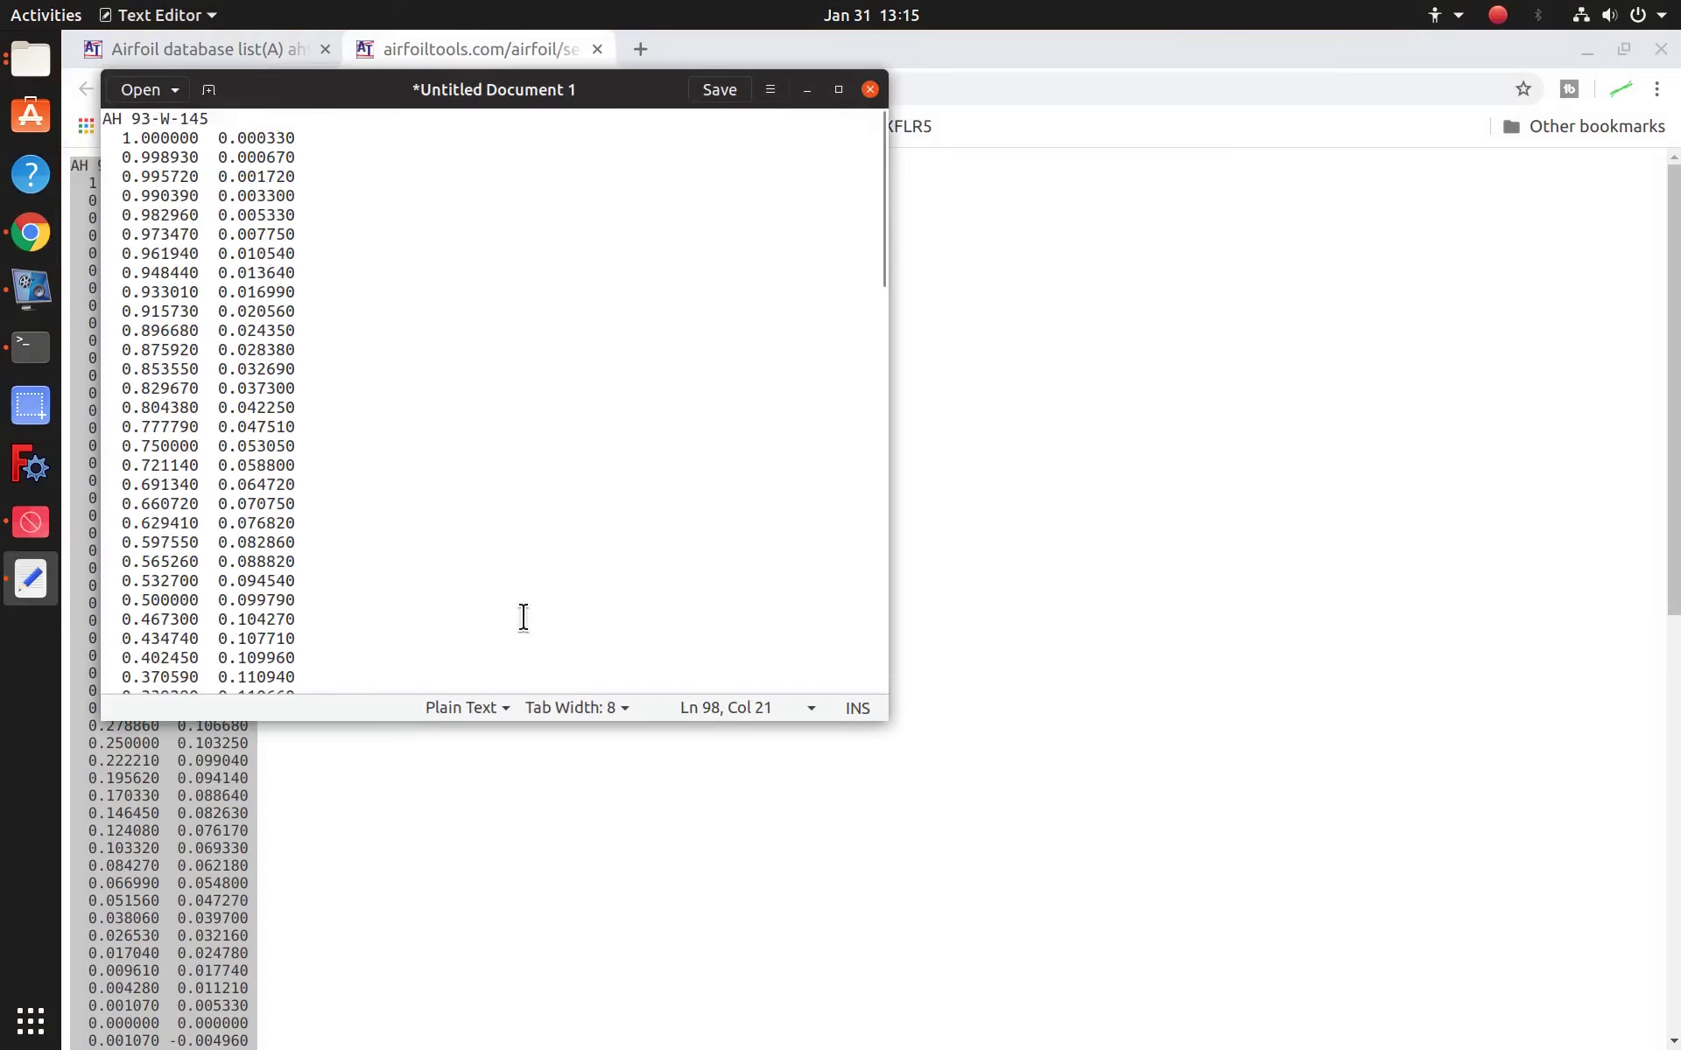
left_click_drag(545, 720, 545, 1026)
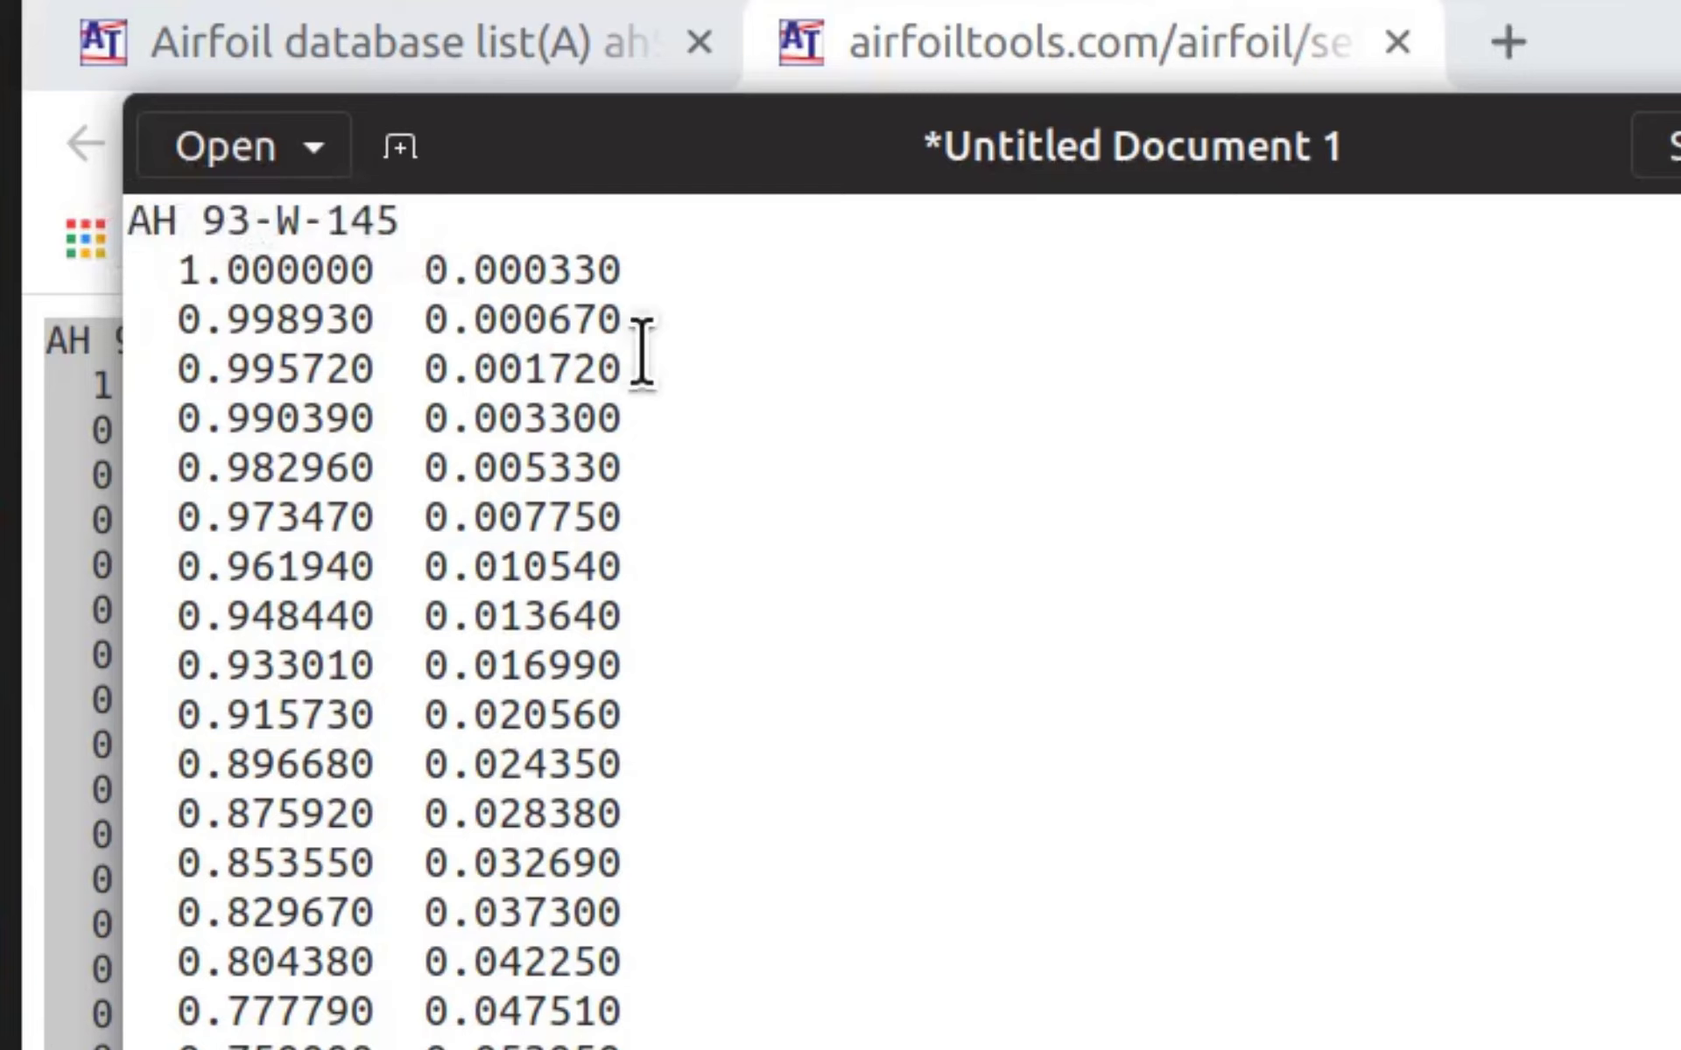
scroll(399, 621, "down", 20)
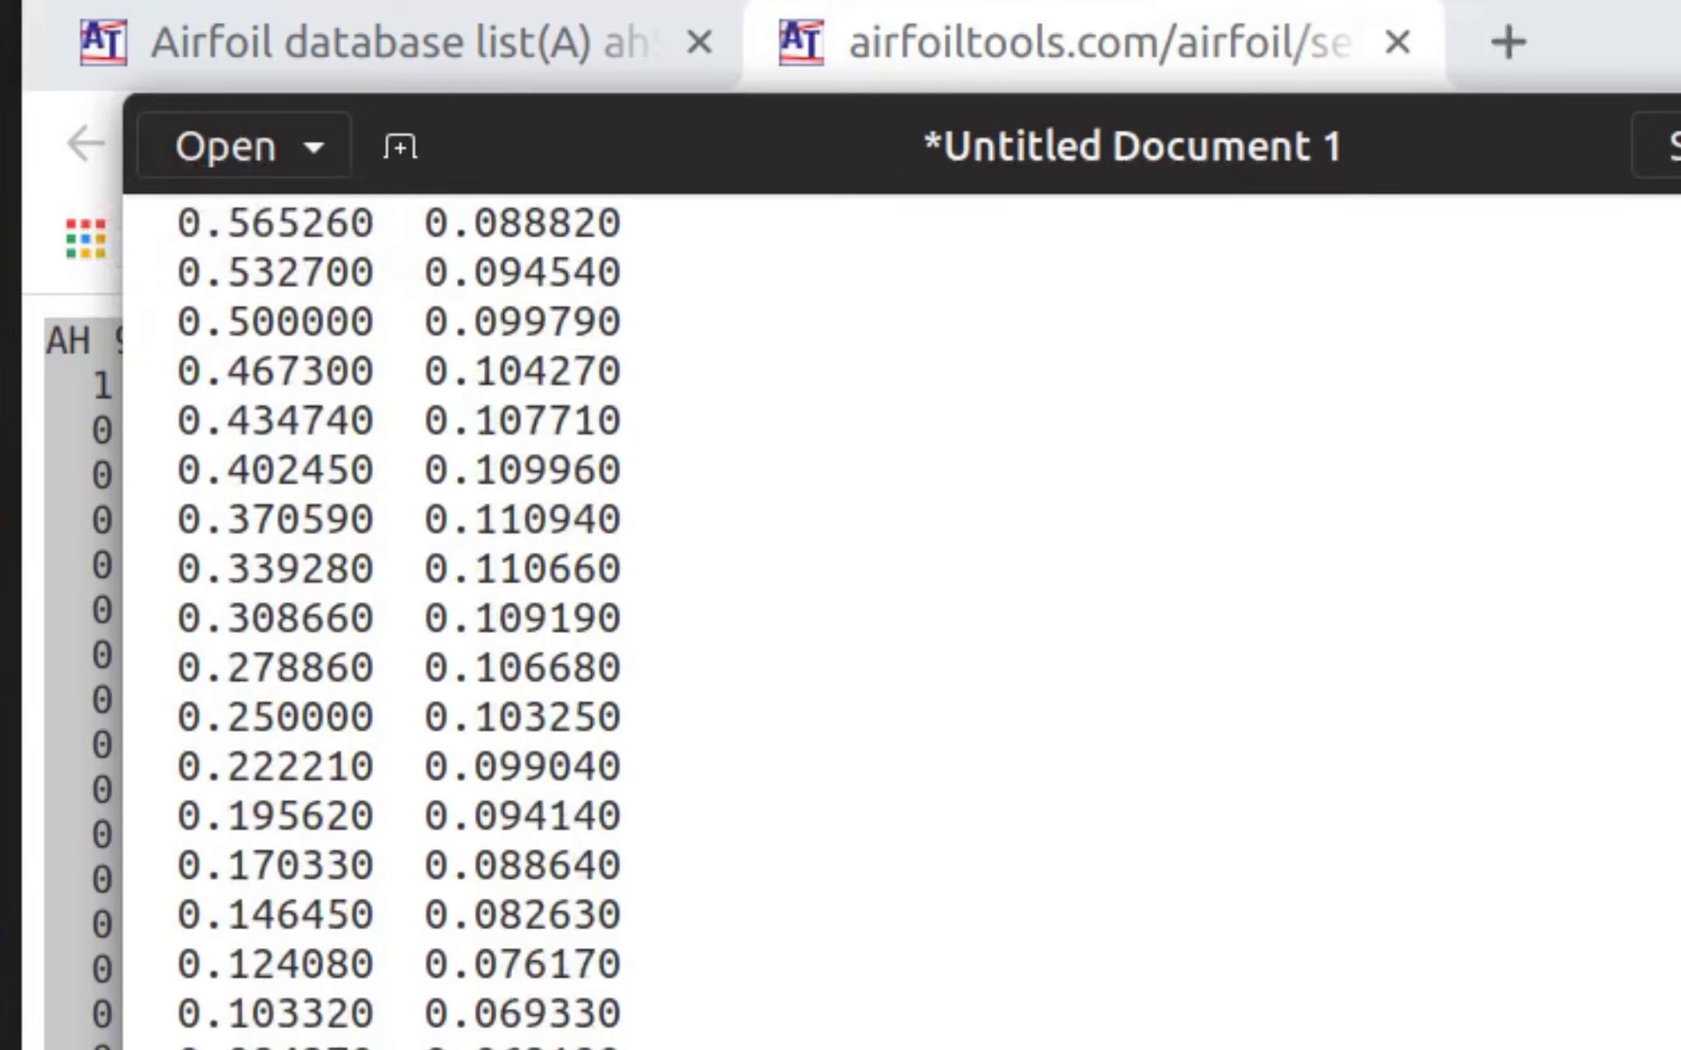
scroll(399, 622, "up", 20)
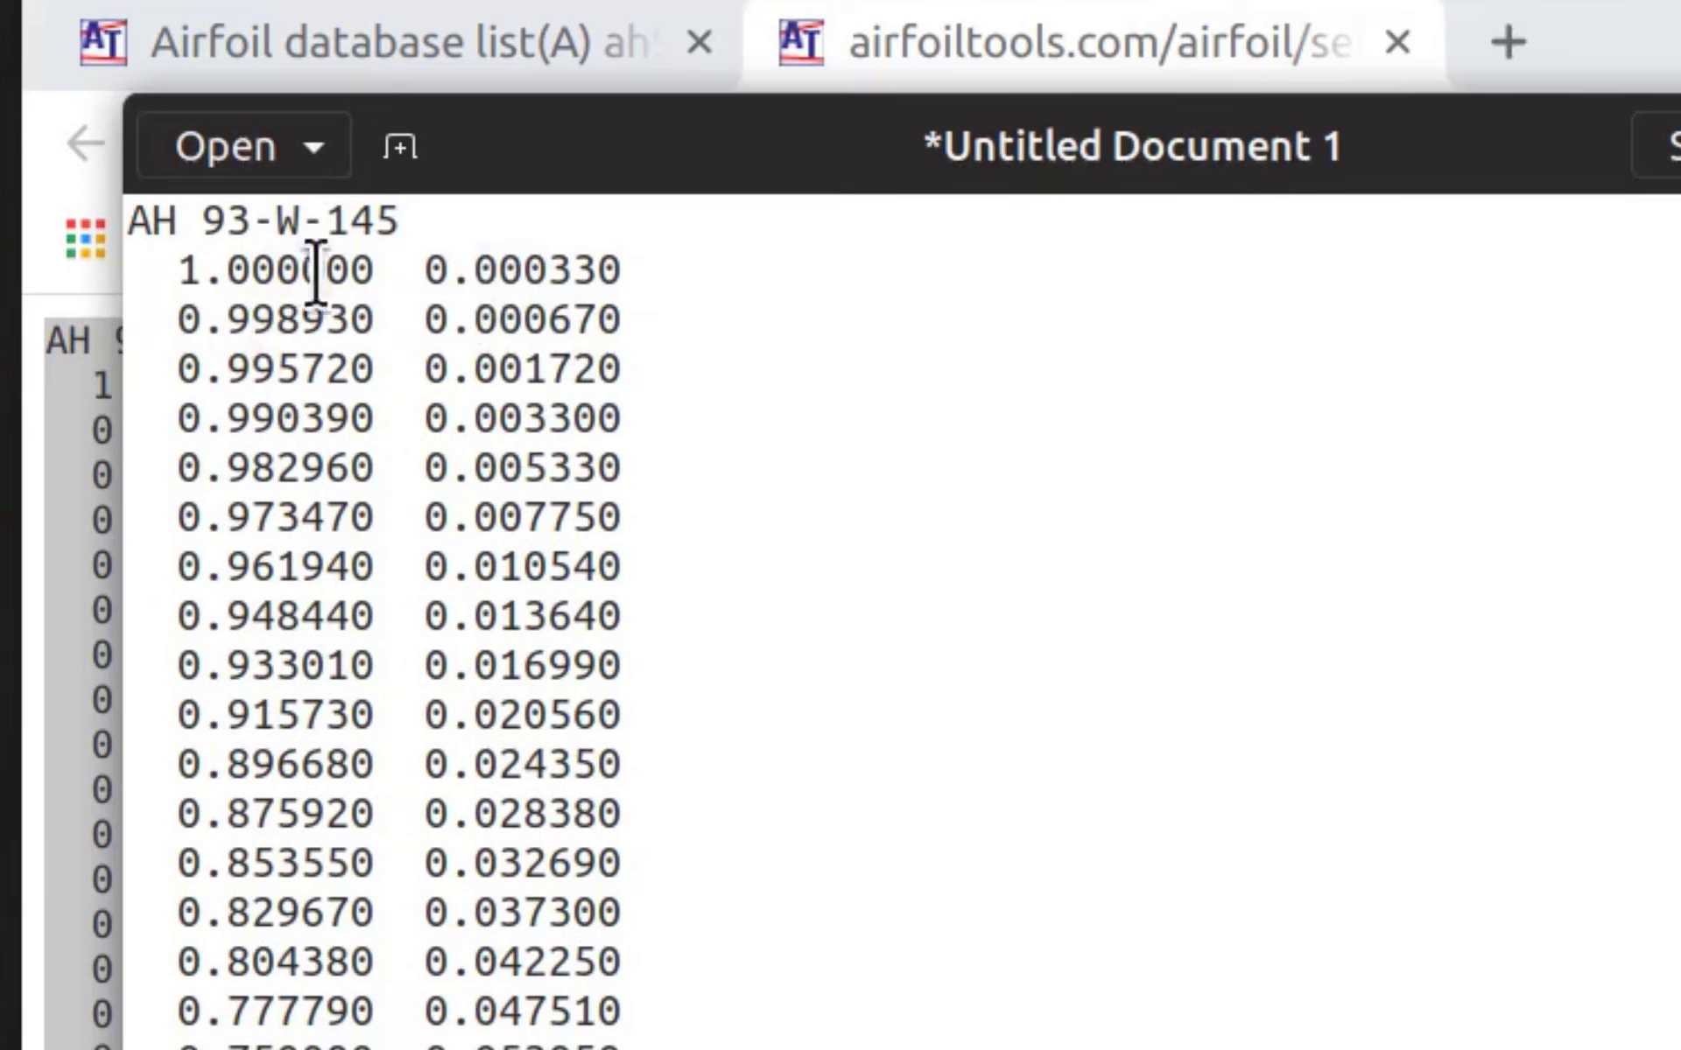
Step: Inspect the first line's column gap and the leading-edge 0.000000 x and y values
left_click_drag(373, 262, 413, 263)
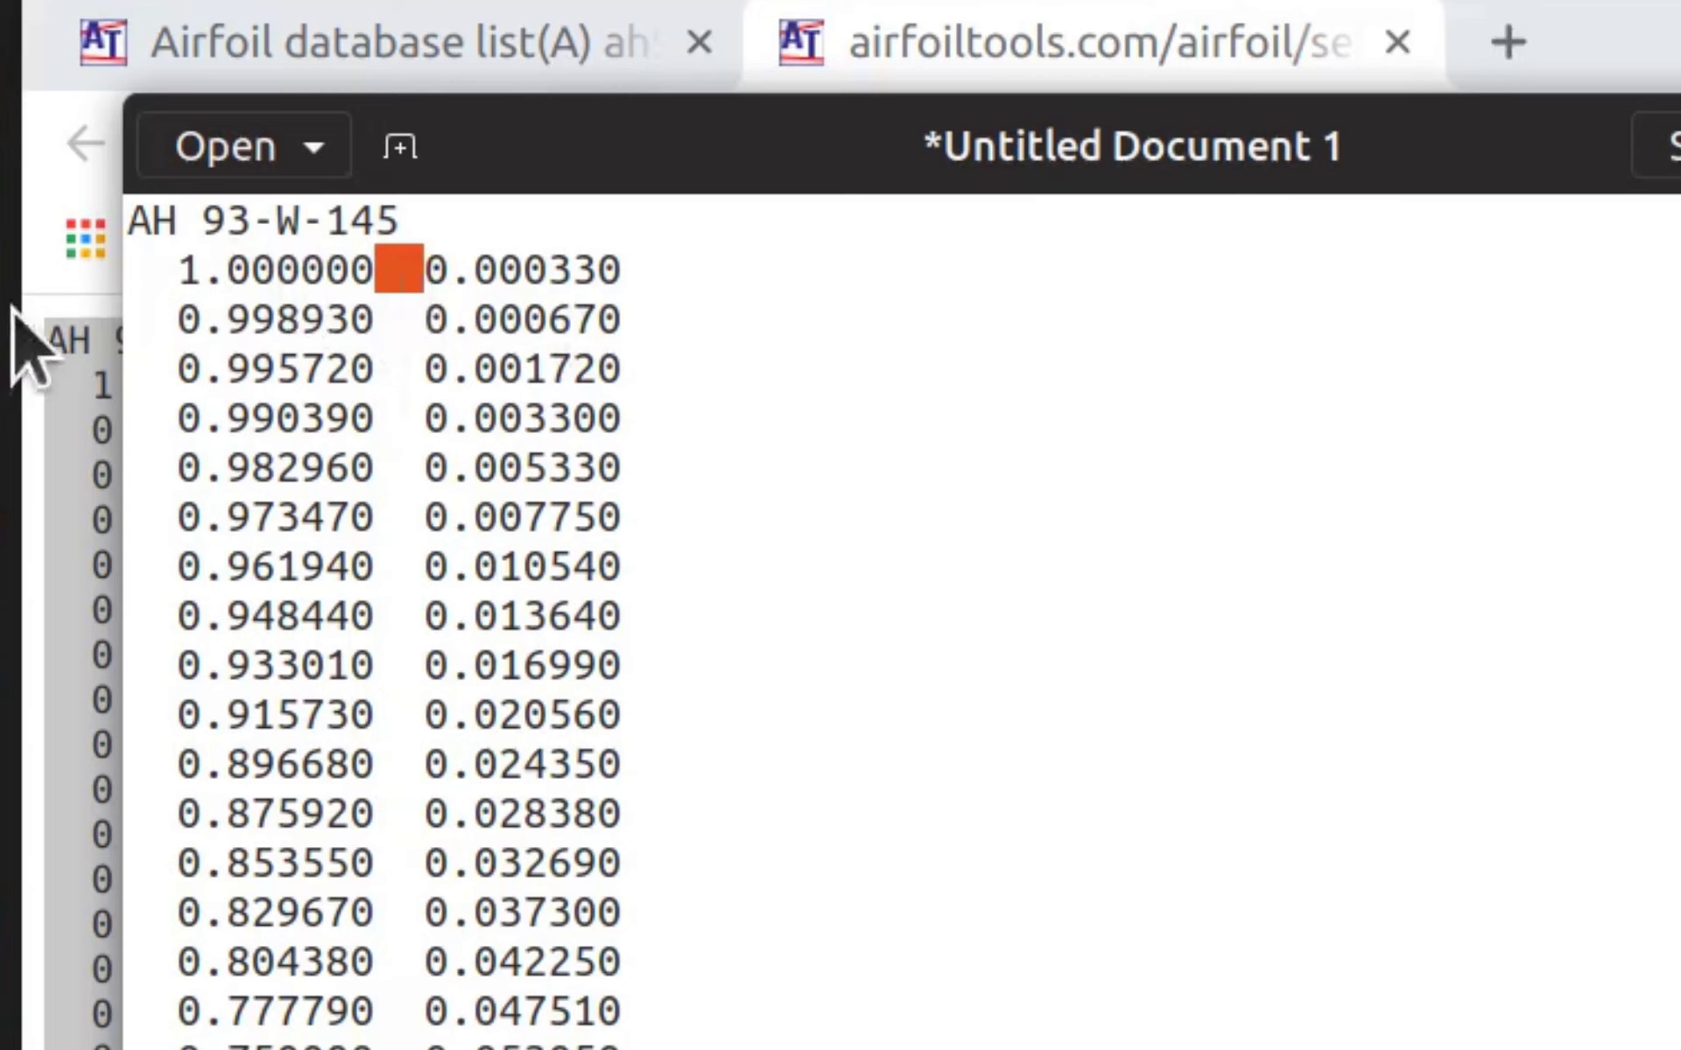
left_click(147, 268)
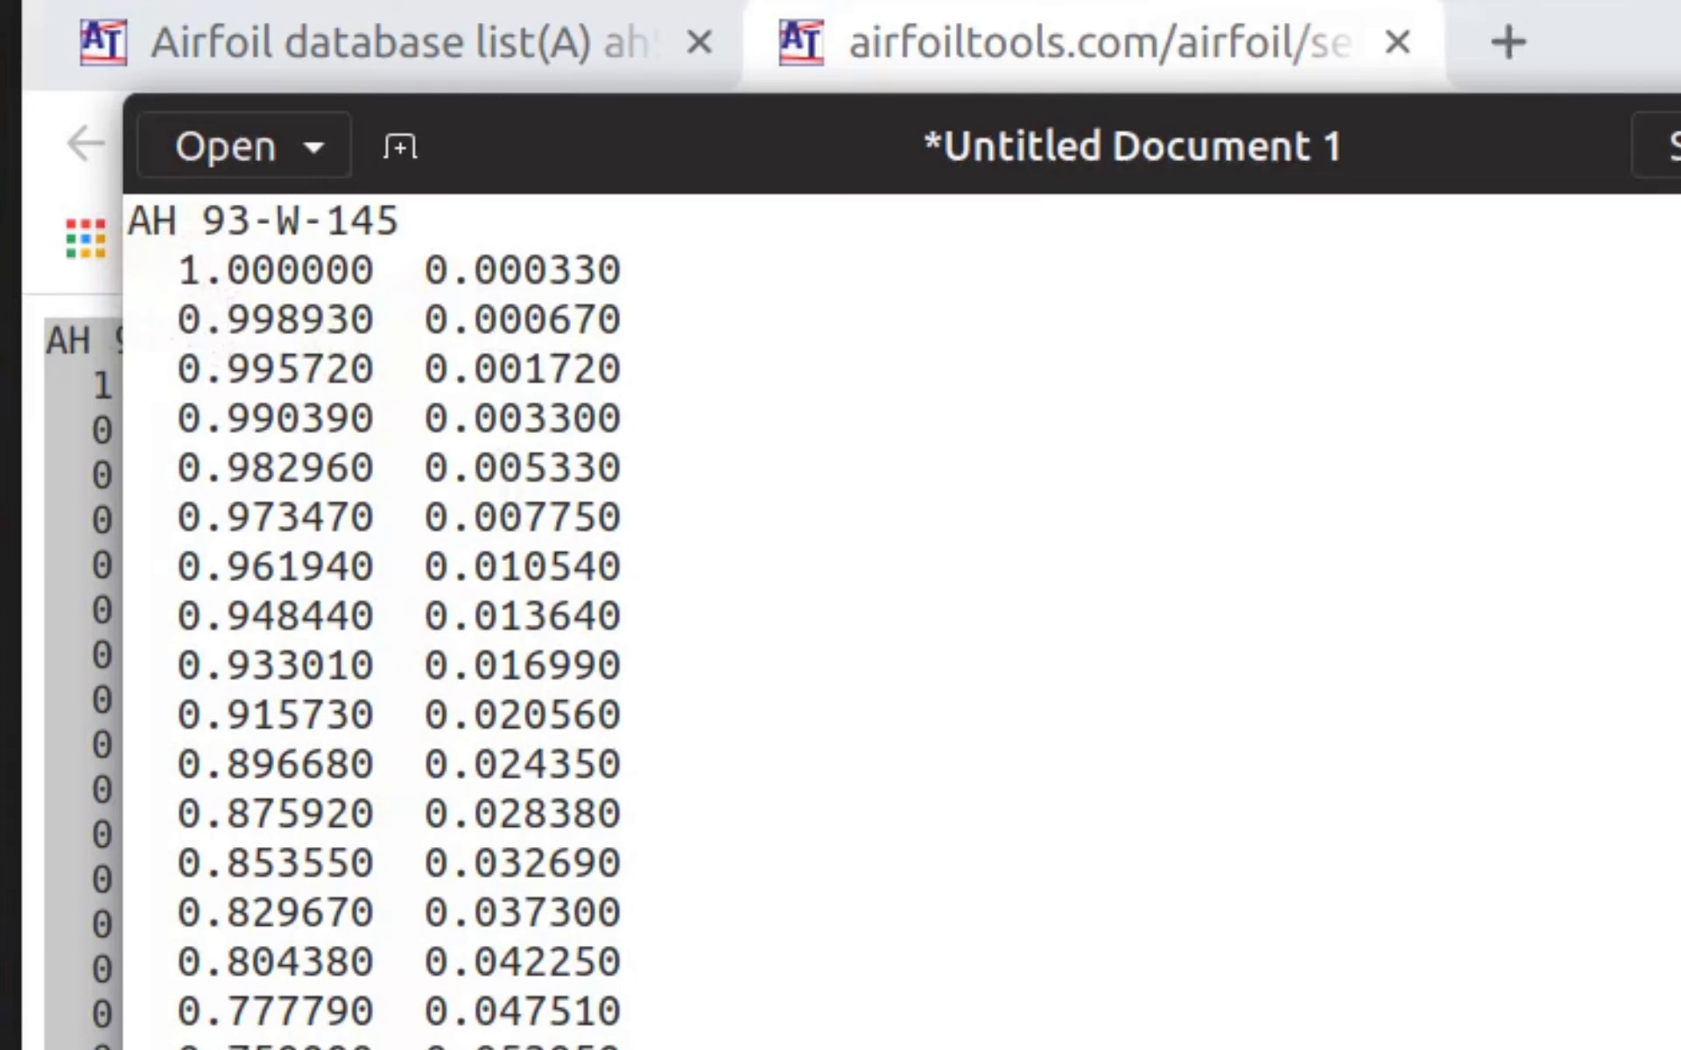
scroll(399, 621, "down", 15)
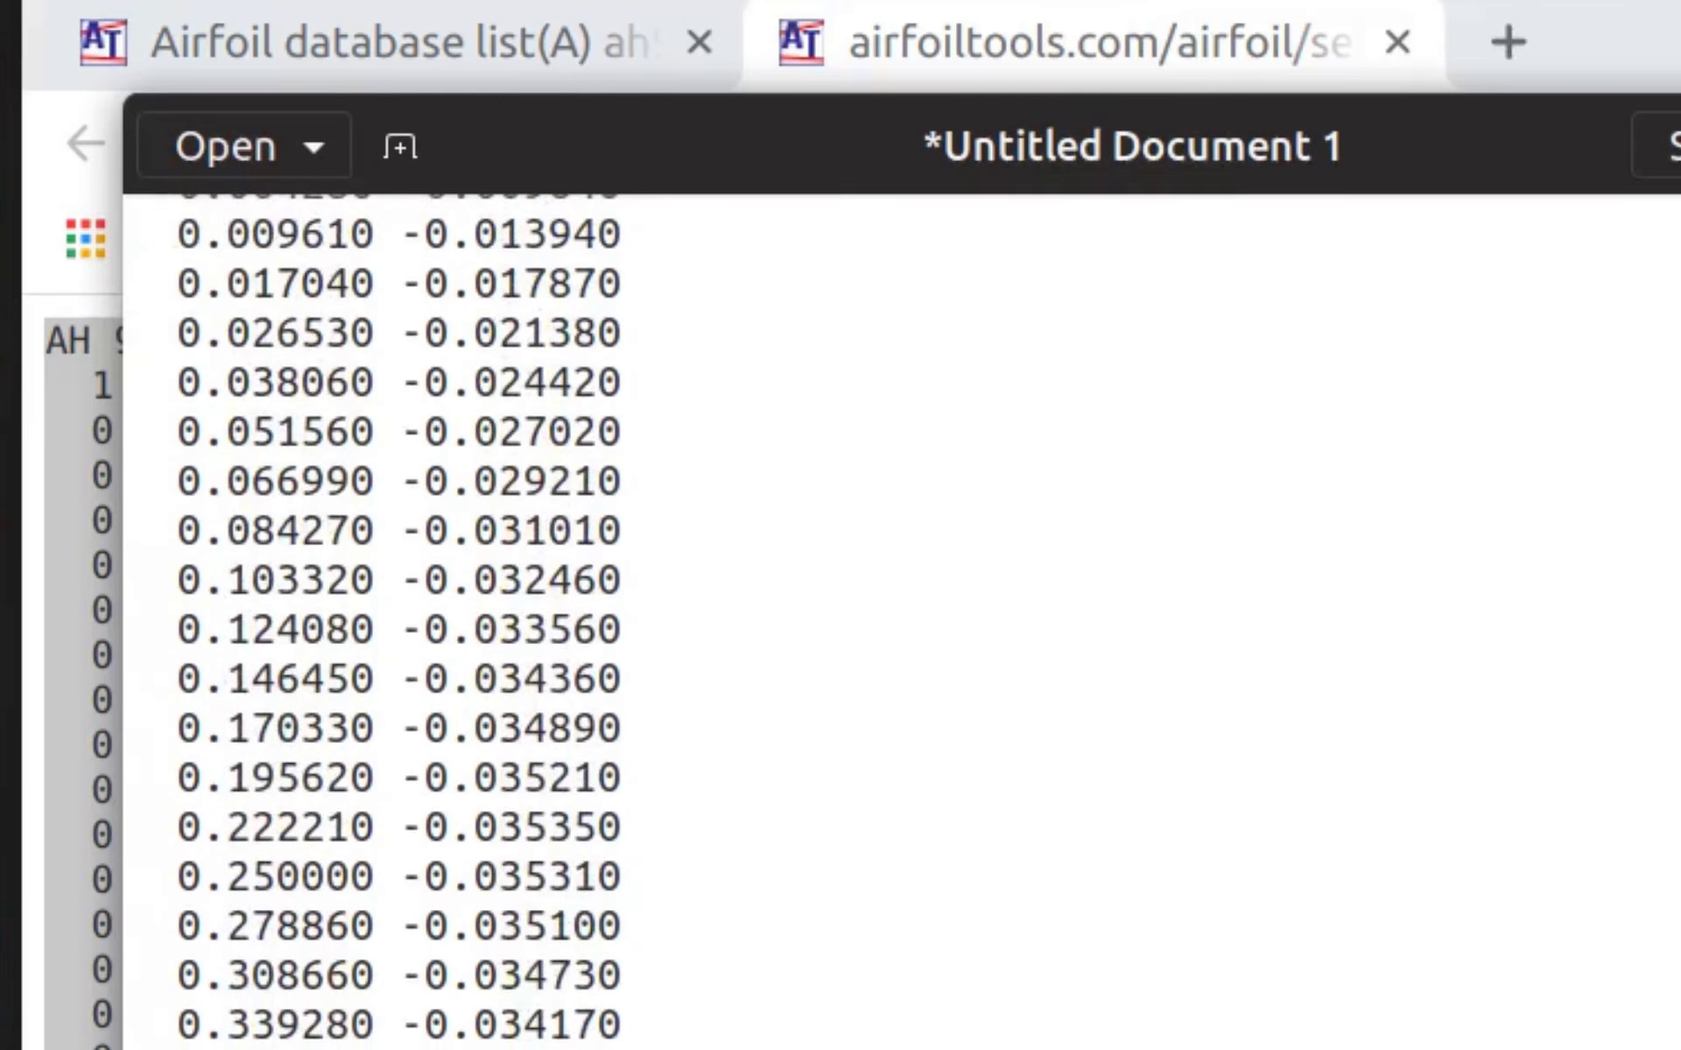
scroll(230, 984, "up", 15)
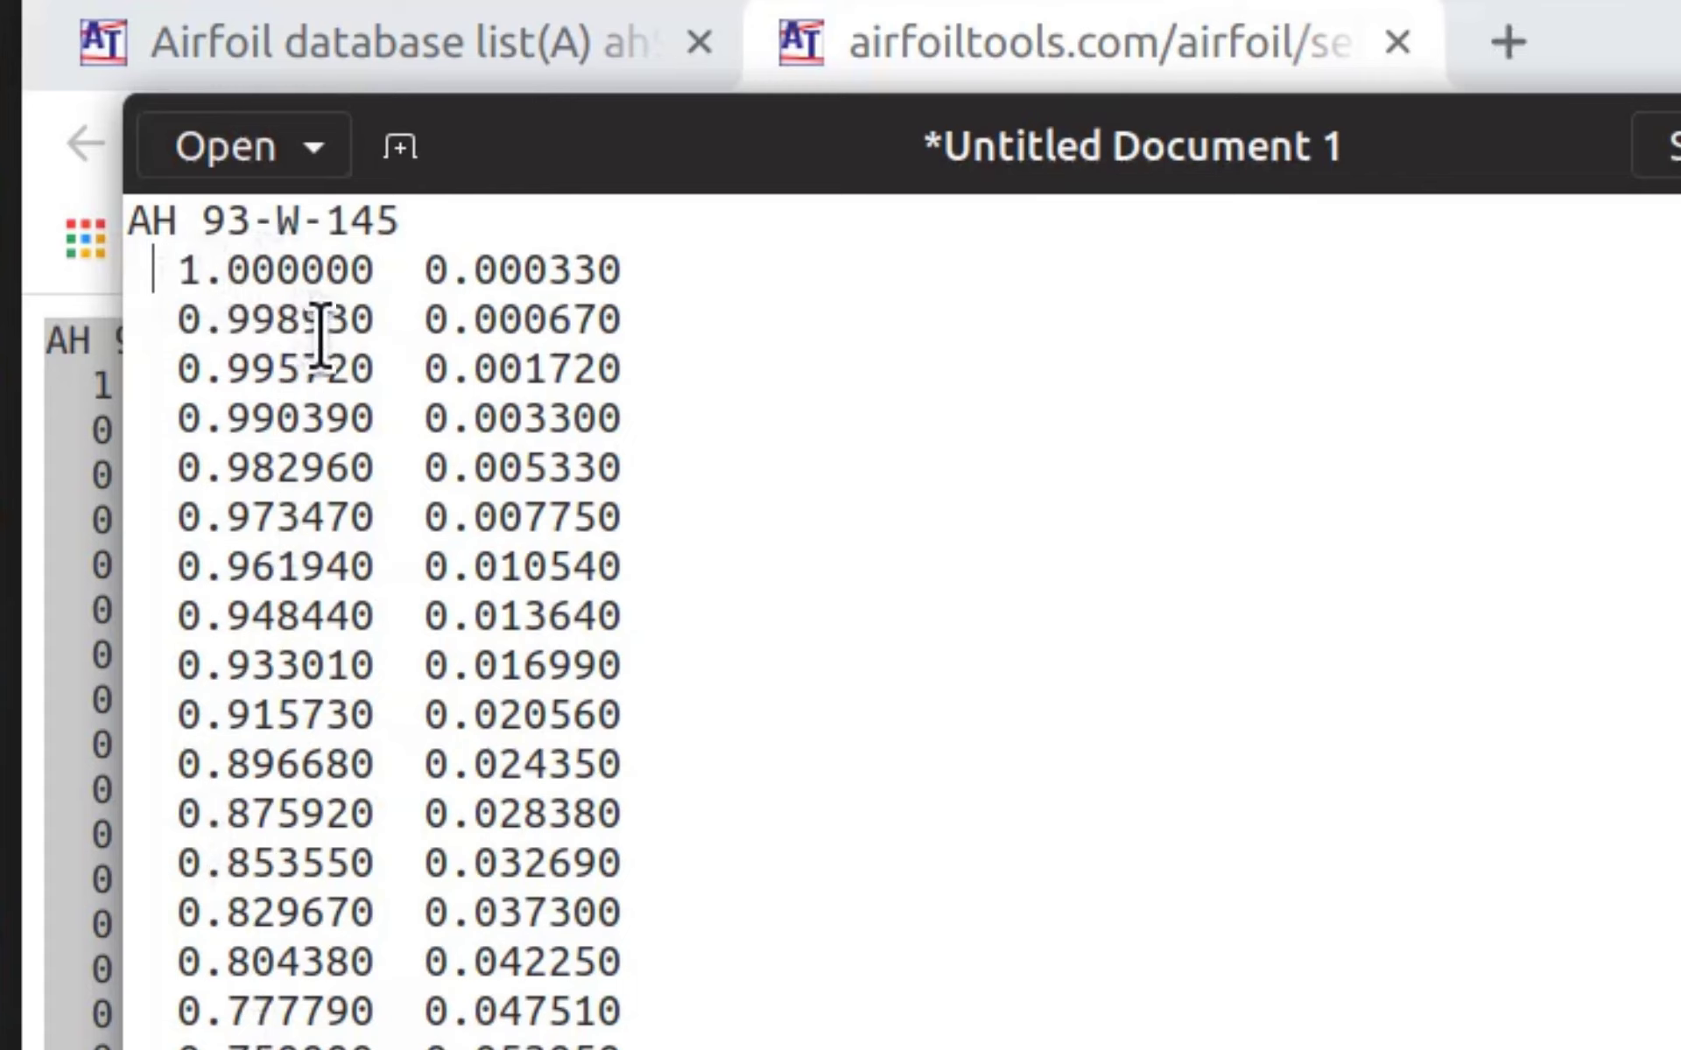
scroll(313, 359, "down", 3)
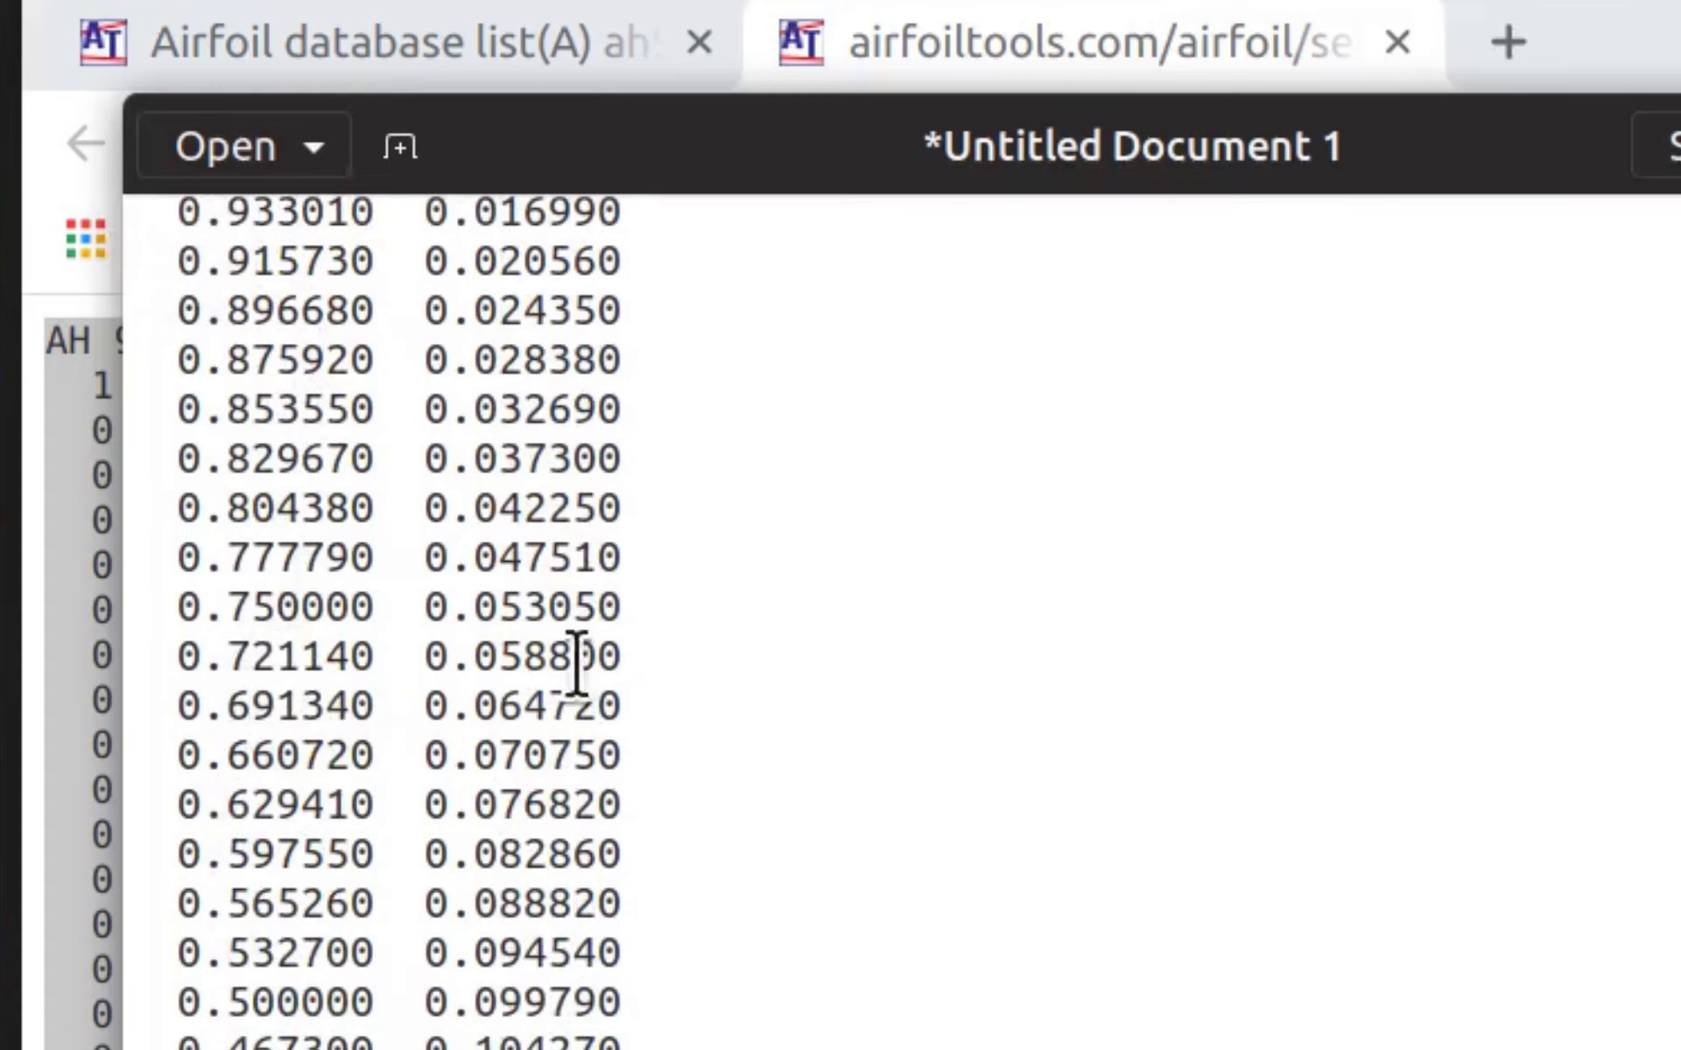
scroll(399, 621, "down", 15)
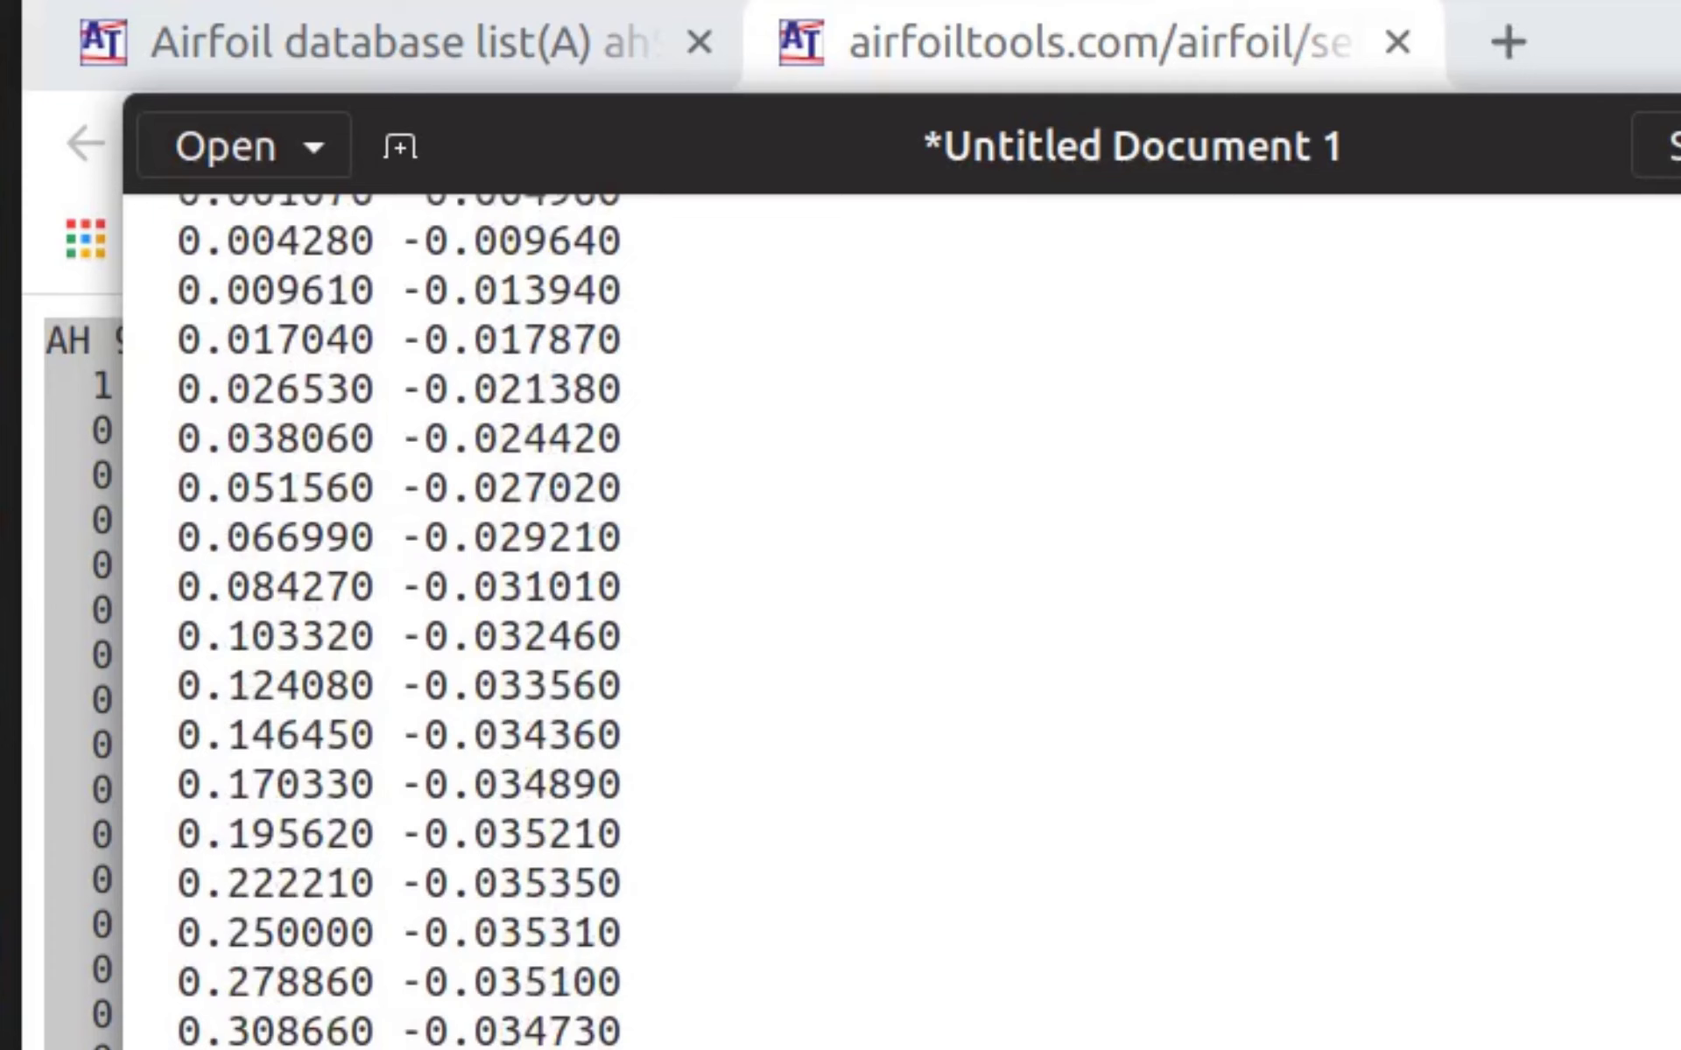
scroll(398, 621, "up", 5)
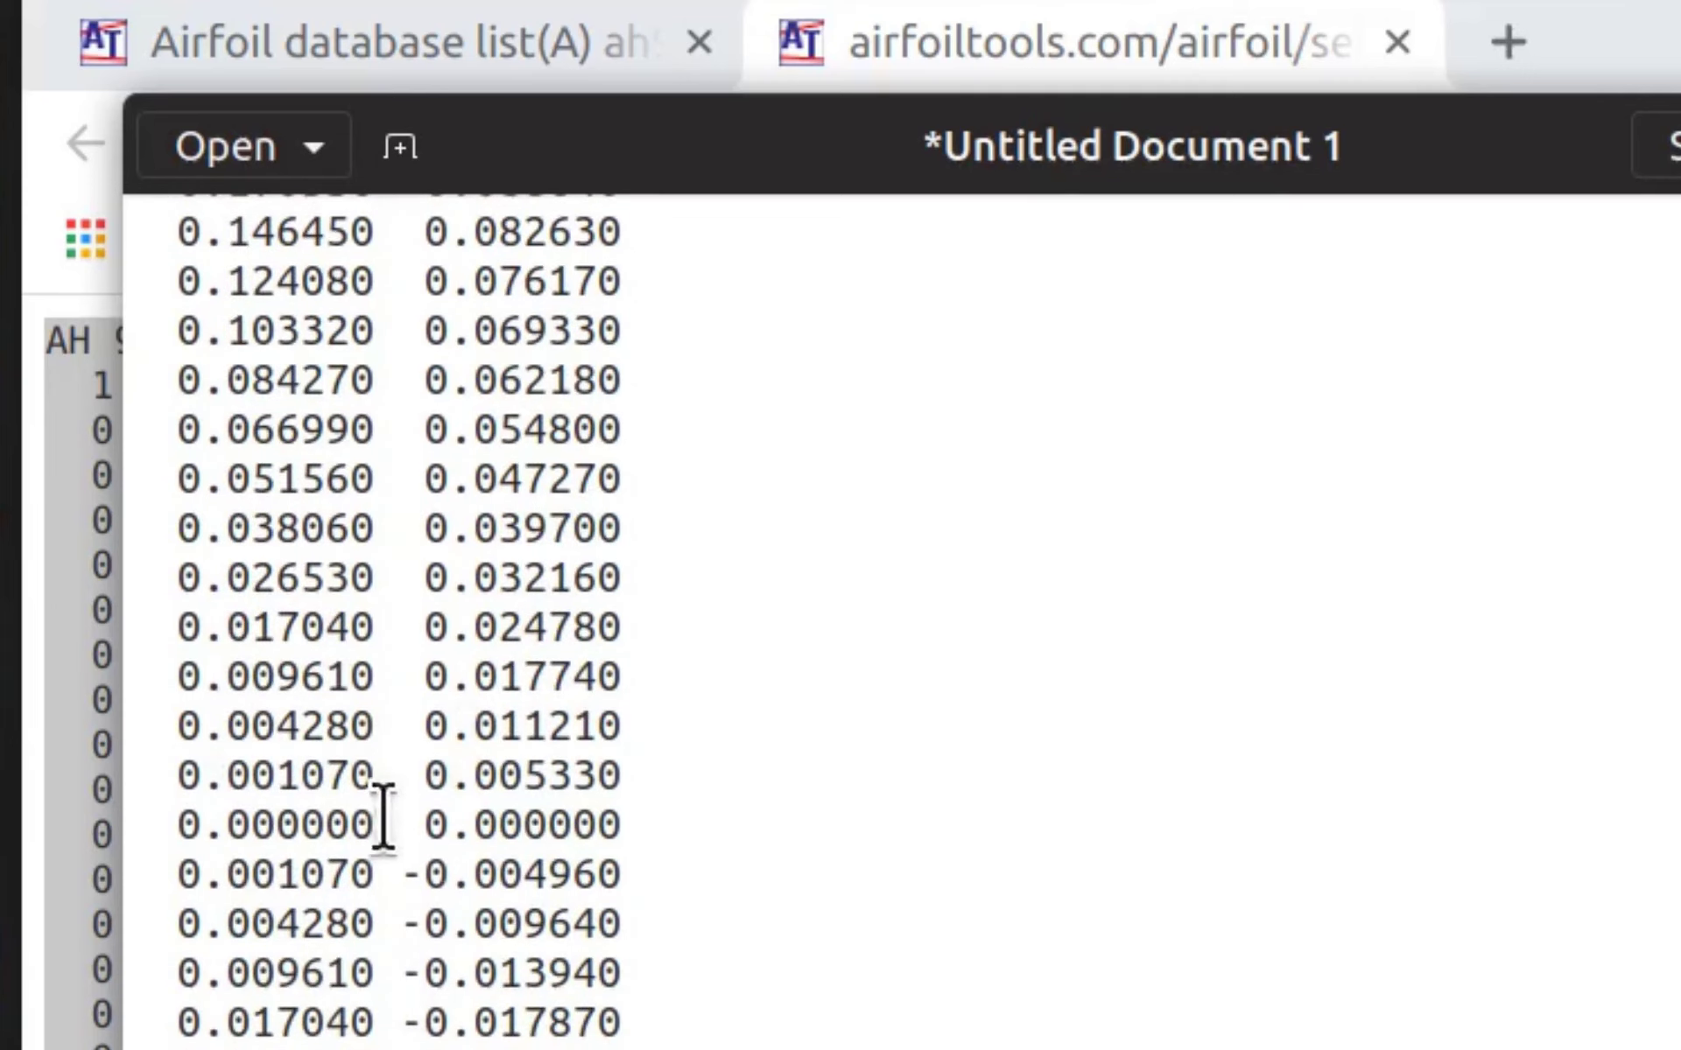
left_click_drag(371, 823, 161, 823)
left_click_drag(426, 823, 628, 829)
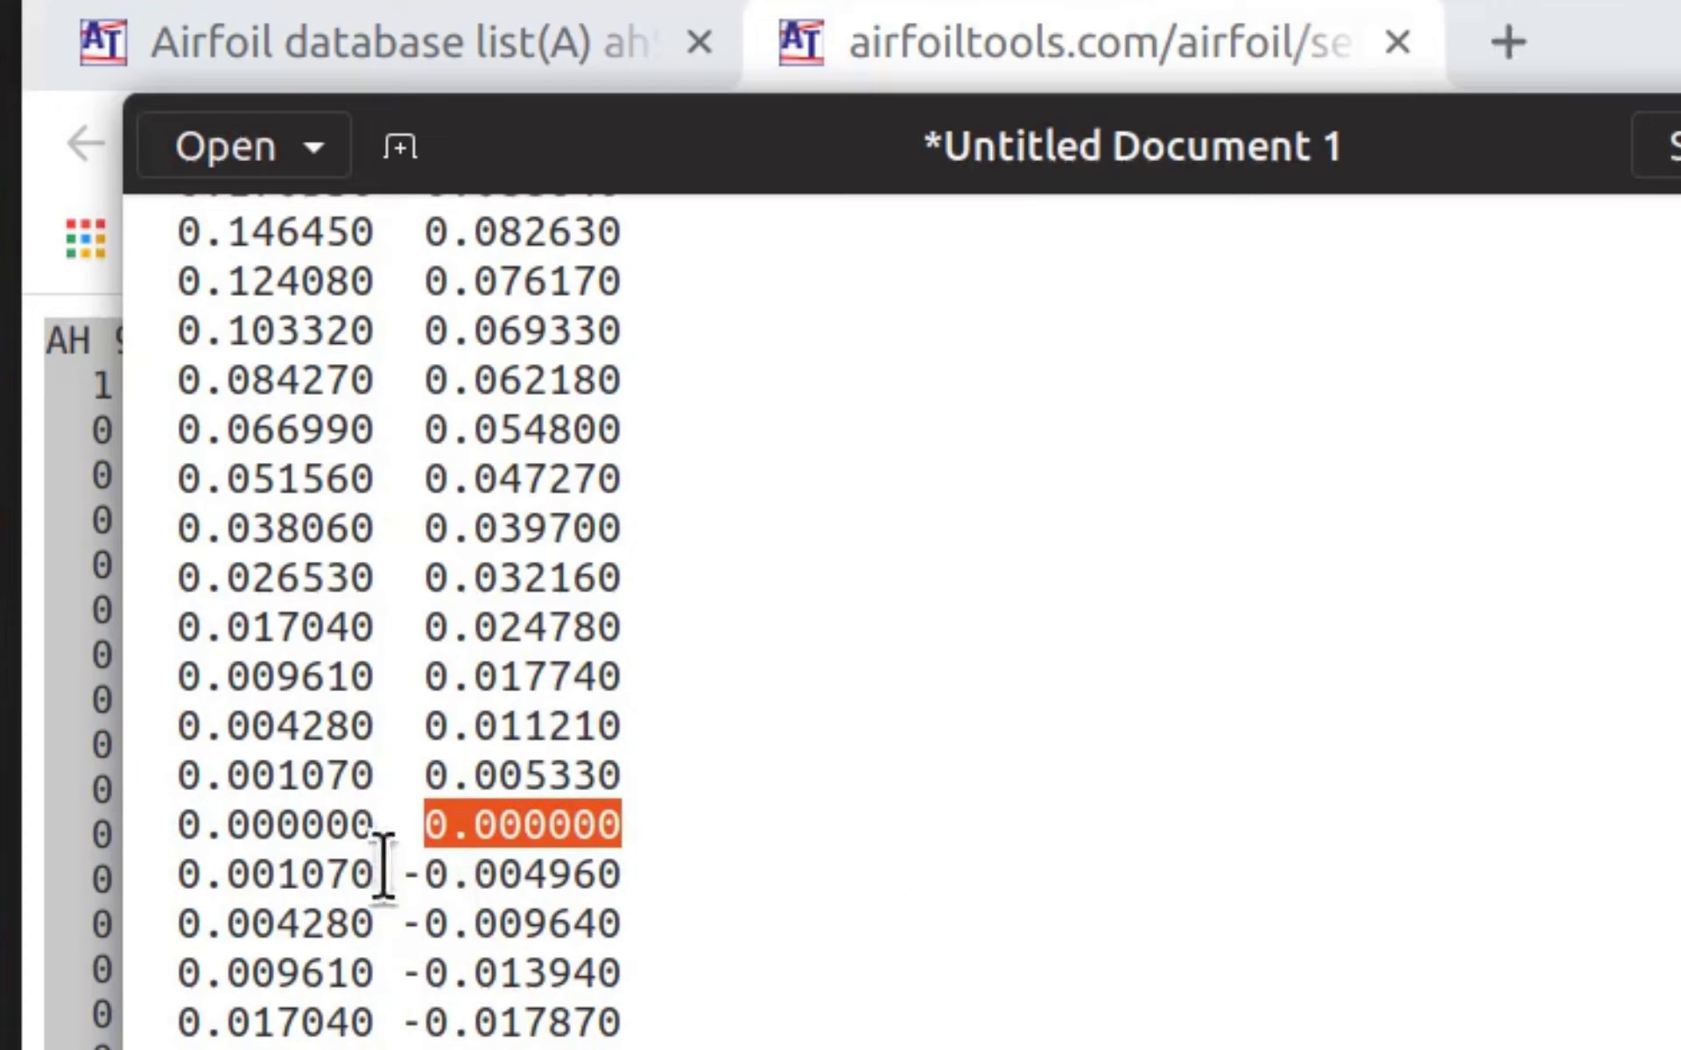
Step: Check the end of the list, then switch to testAirfoil.dat and select its first-line 0.000330 value
scroll(296, 971, "down", 3)
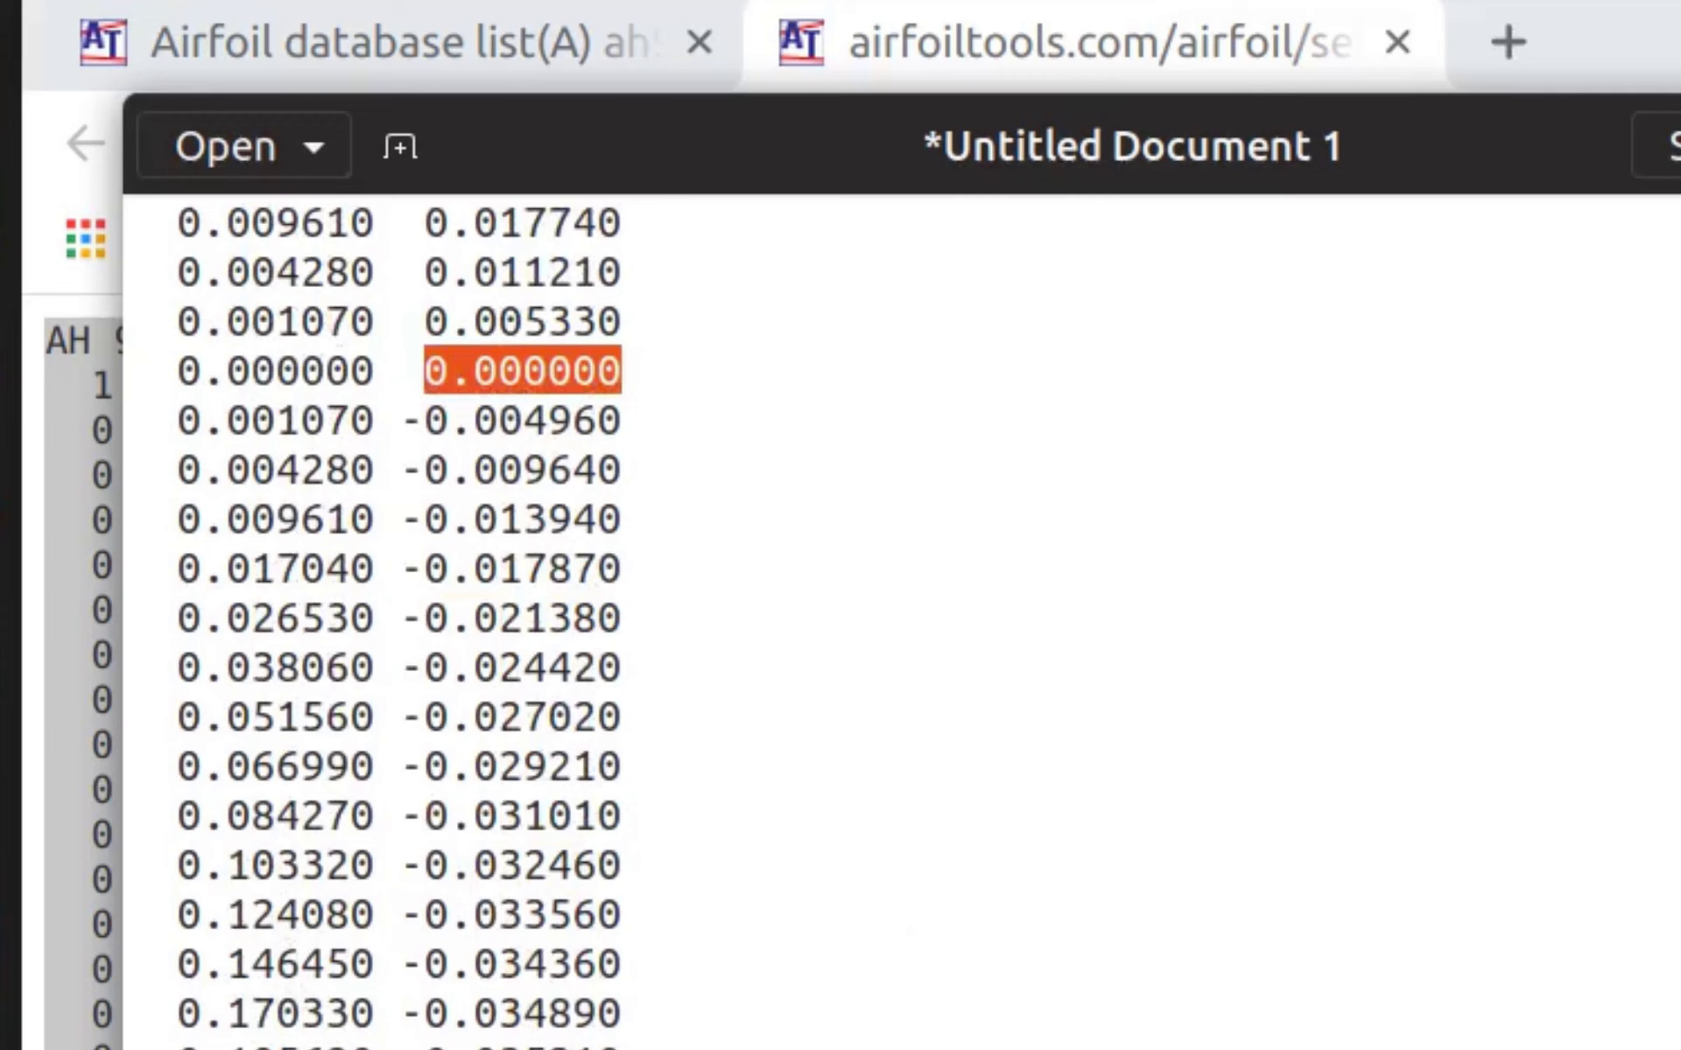
scroll(400, 621, "down", 2)
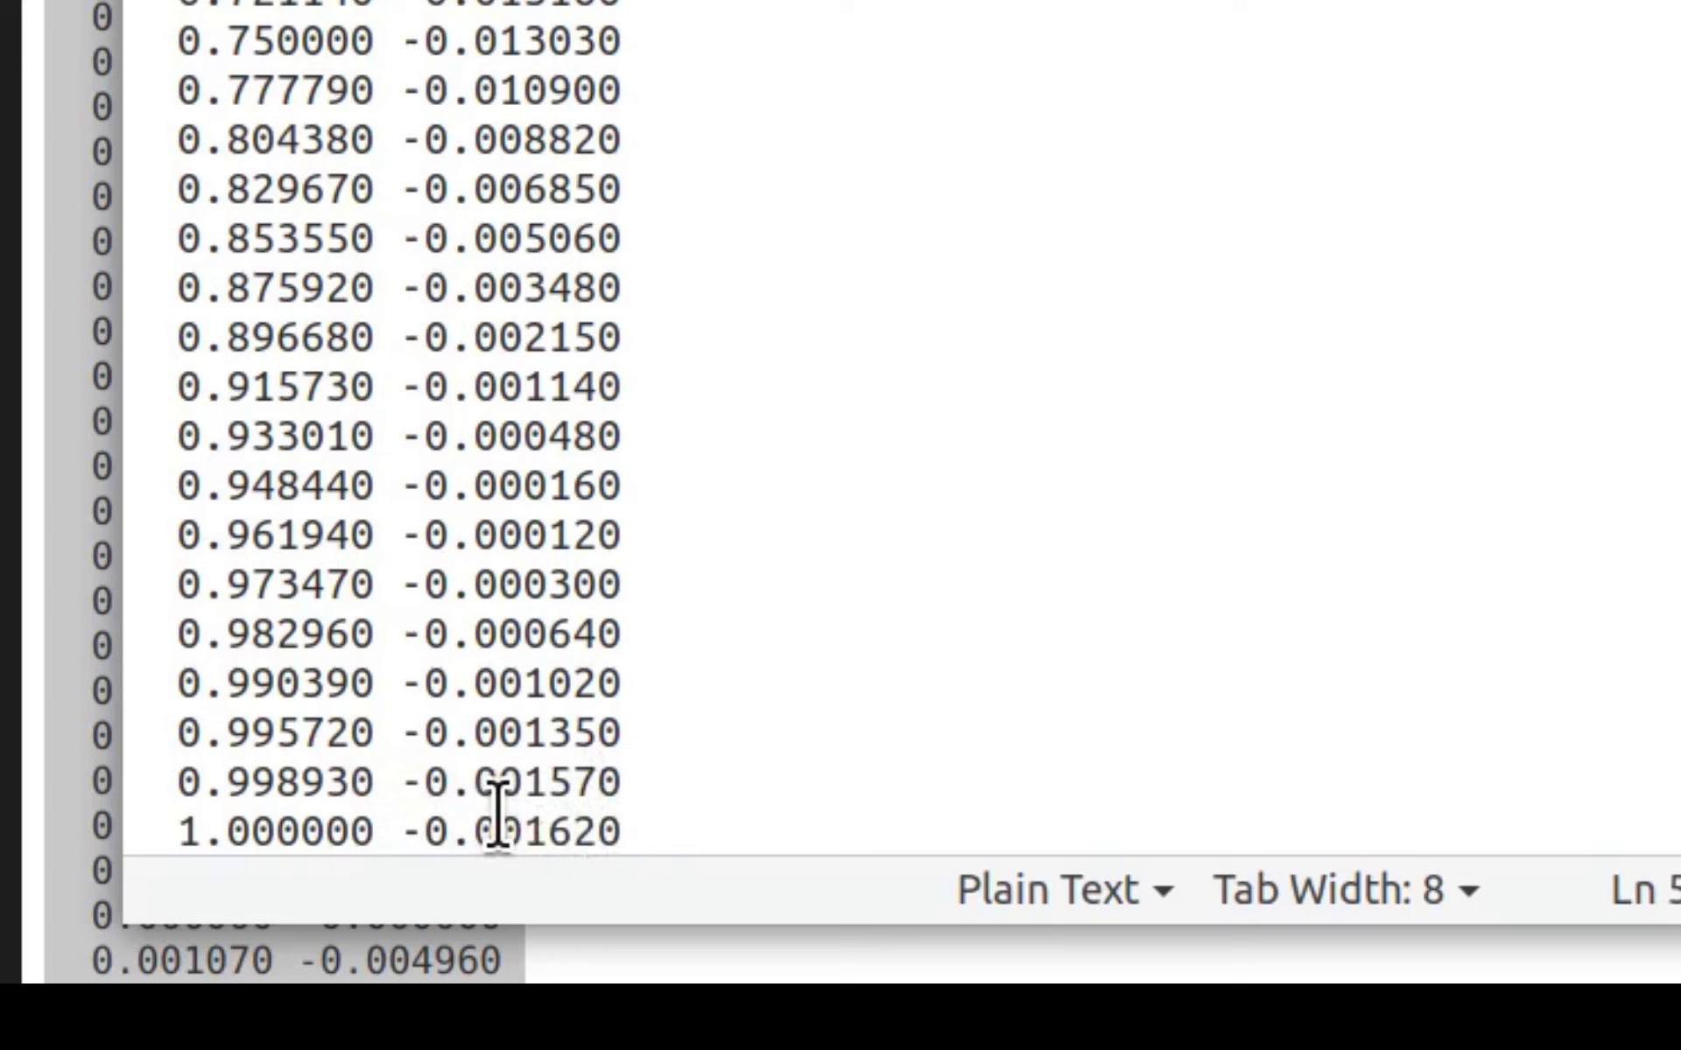
scroll(679, 263, "up", 15)
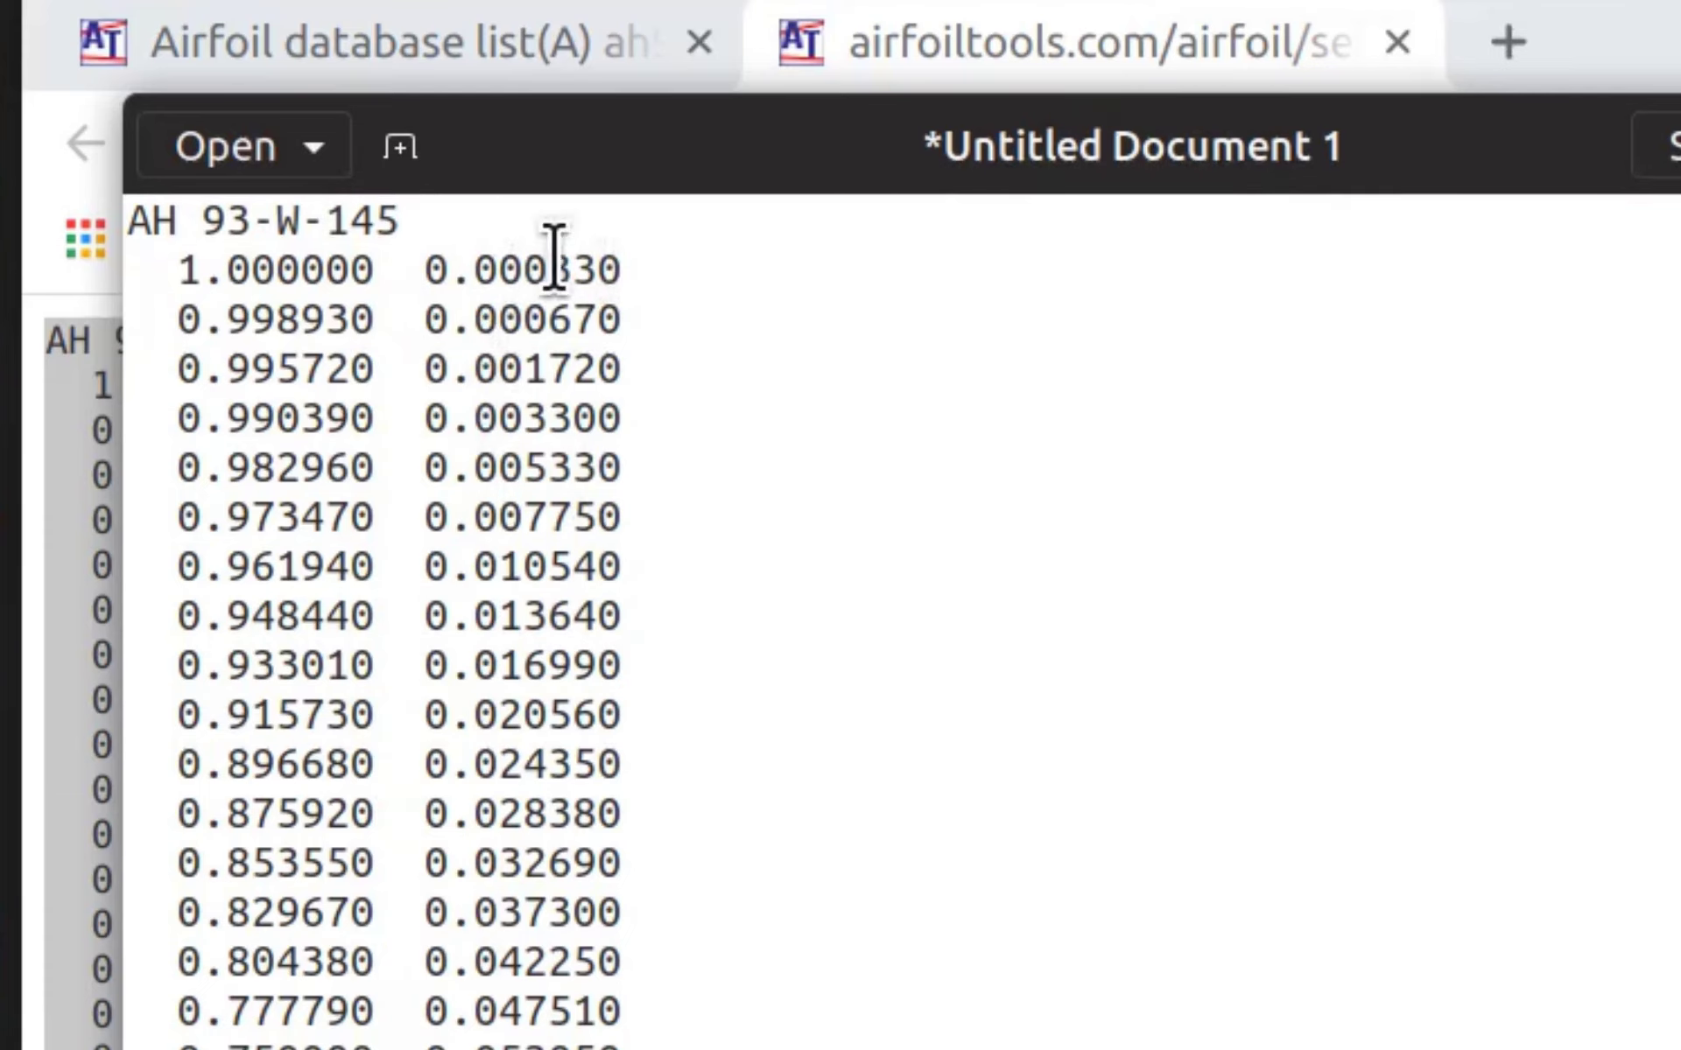
scroll(554, 262, "down", 15)
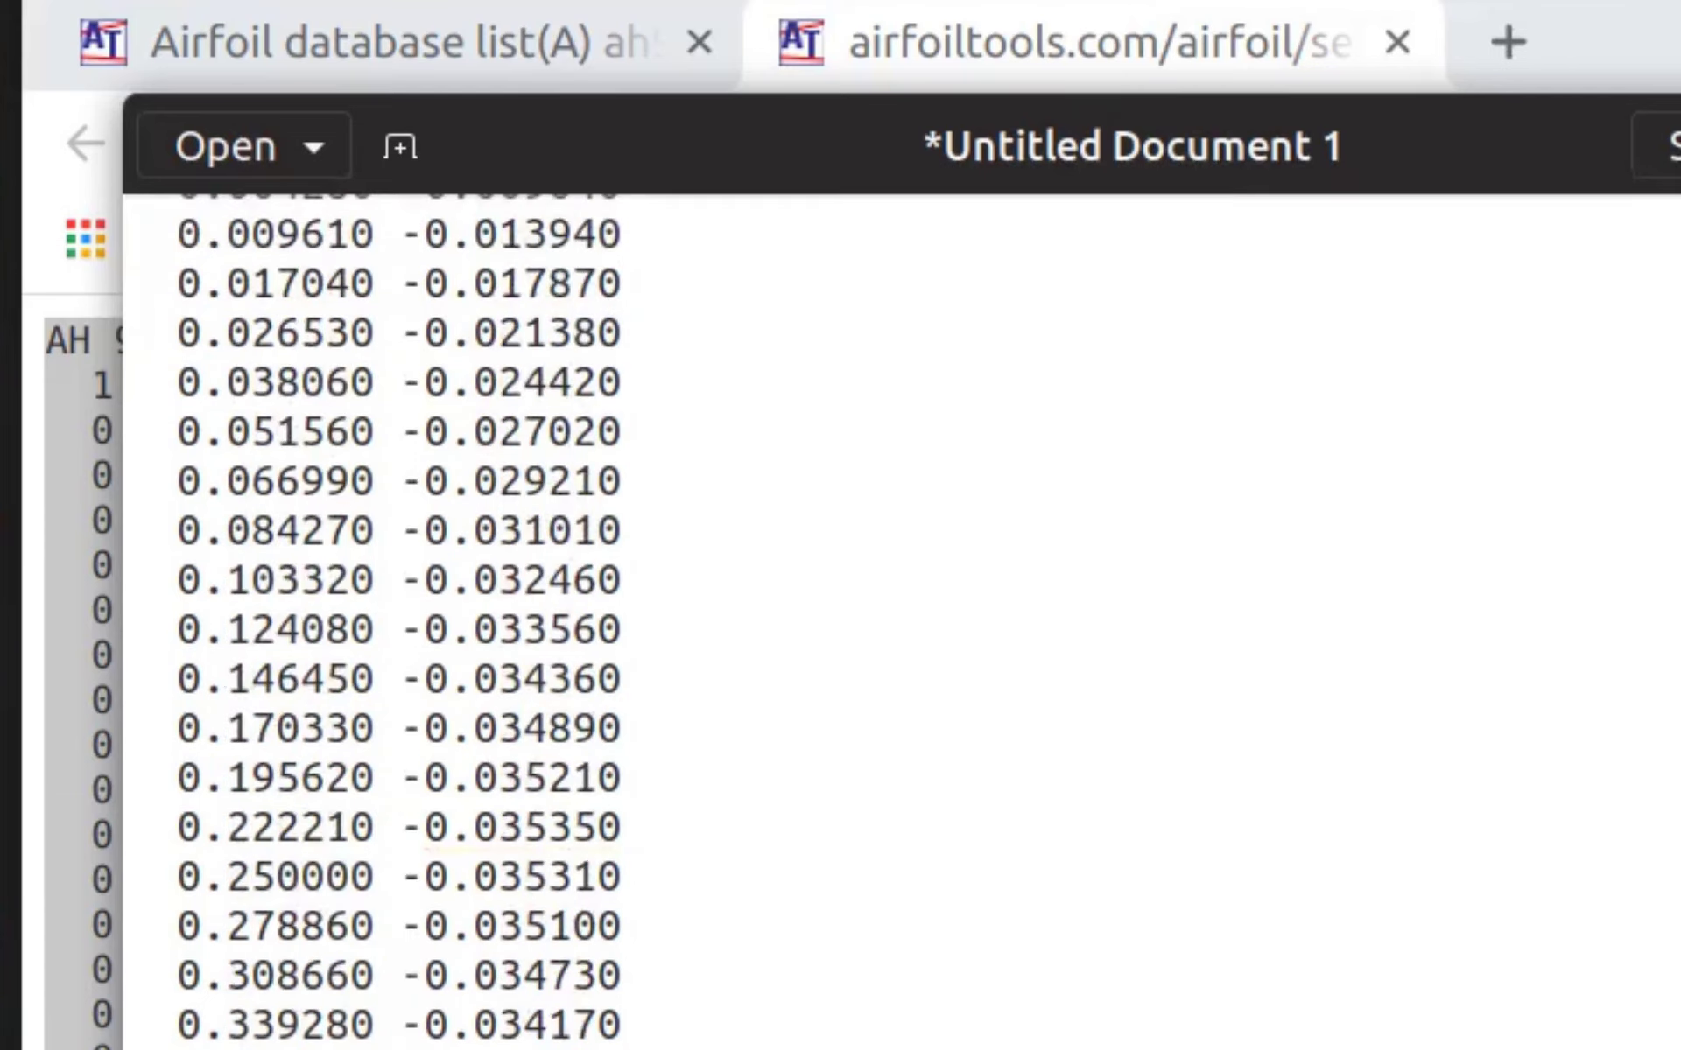
key("alt+Tab")
left_click_drag(416, 254, 601, 262)
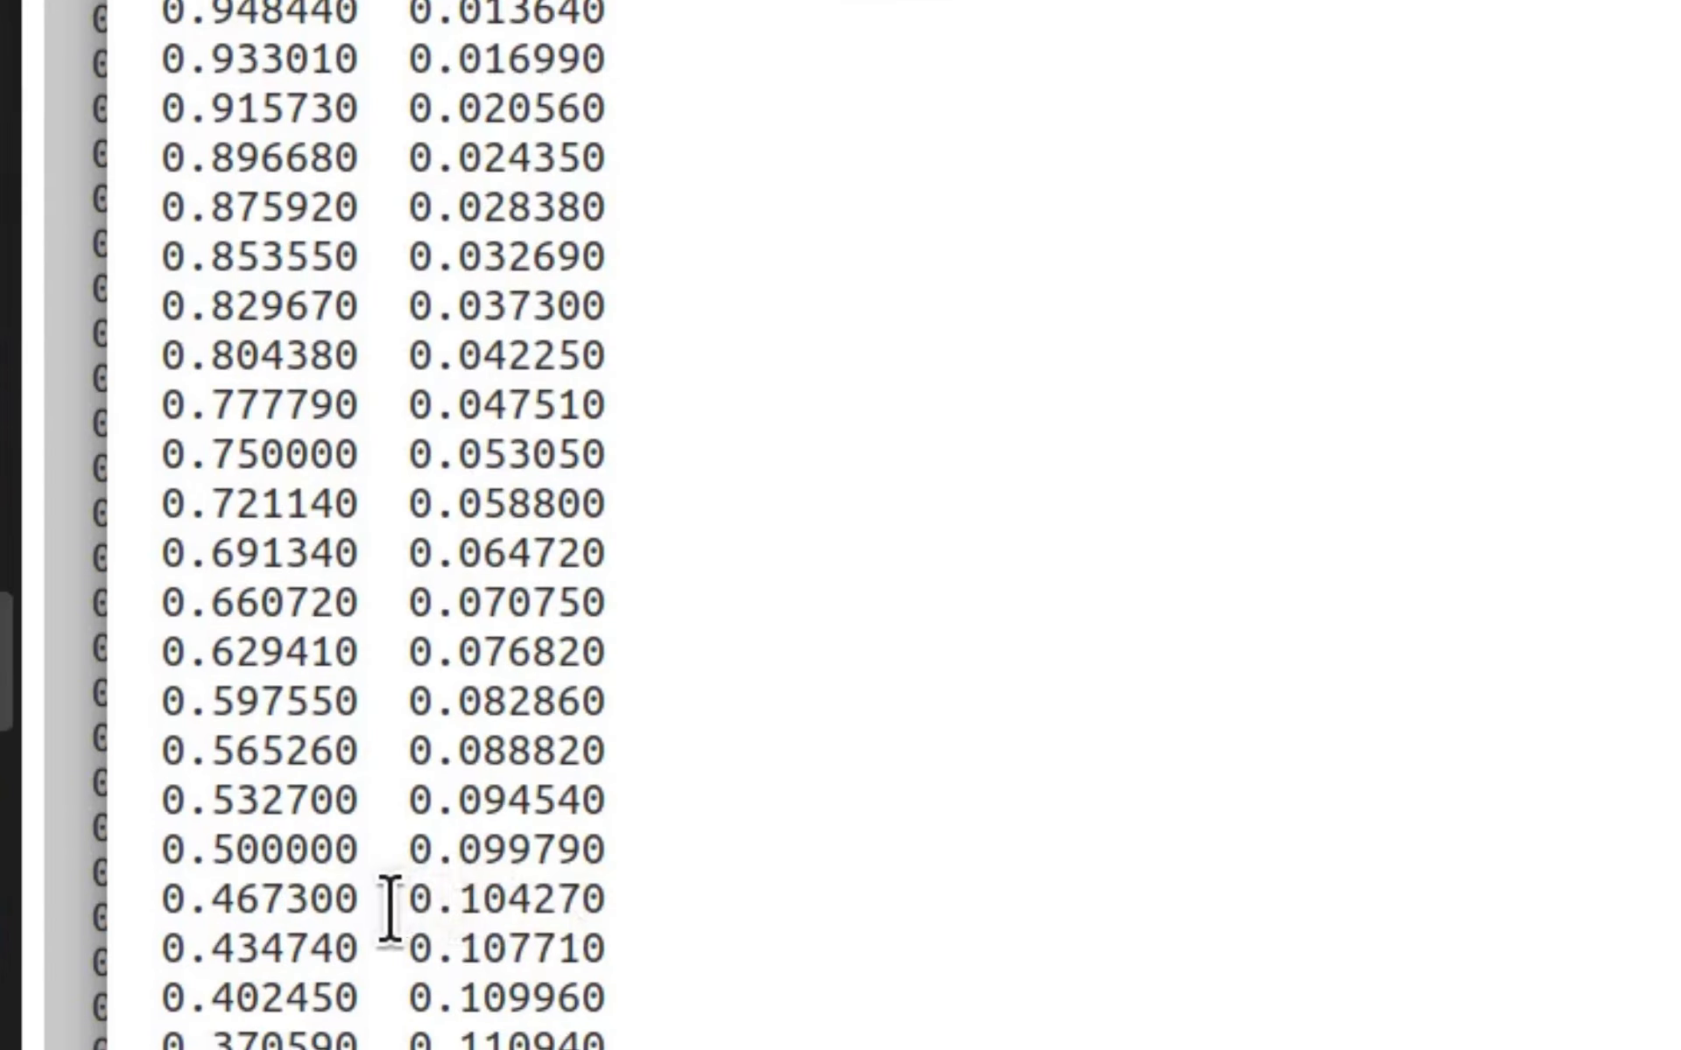
left_click_drag(414, 897, 609, 893)
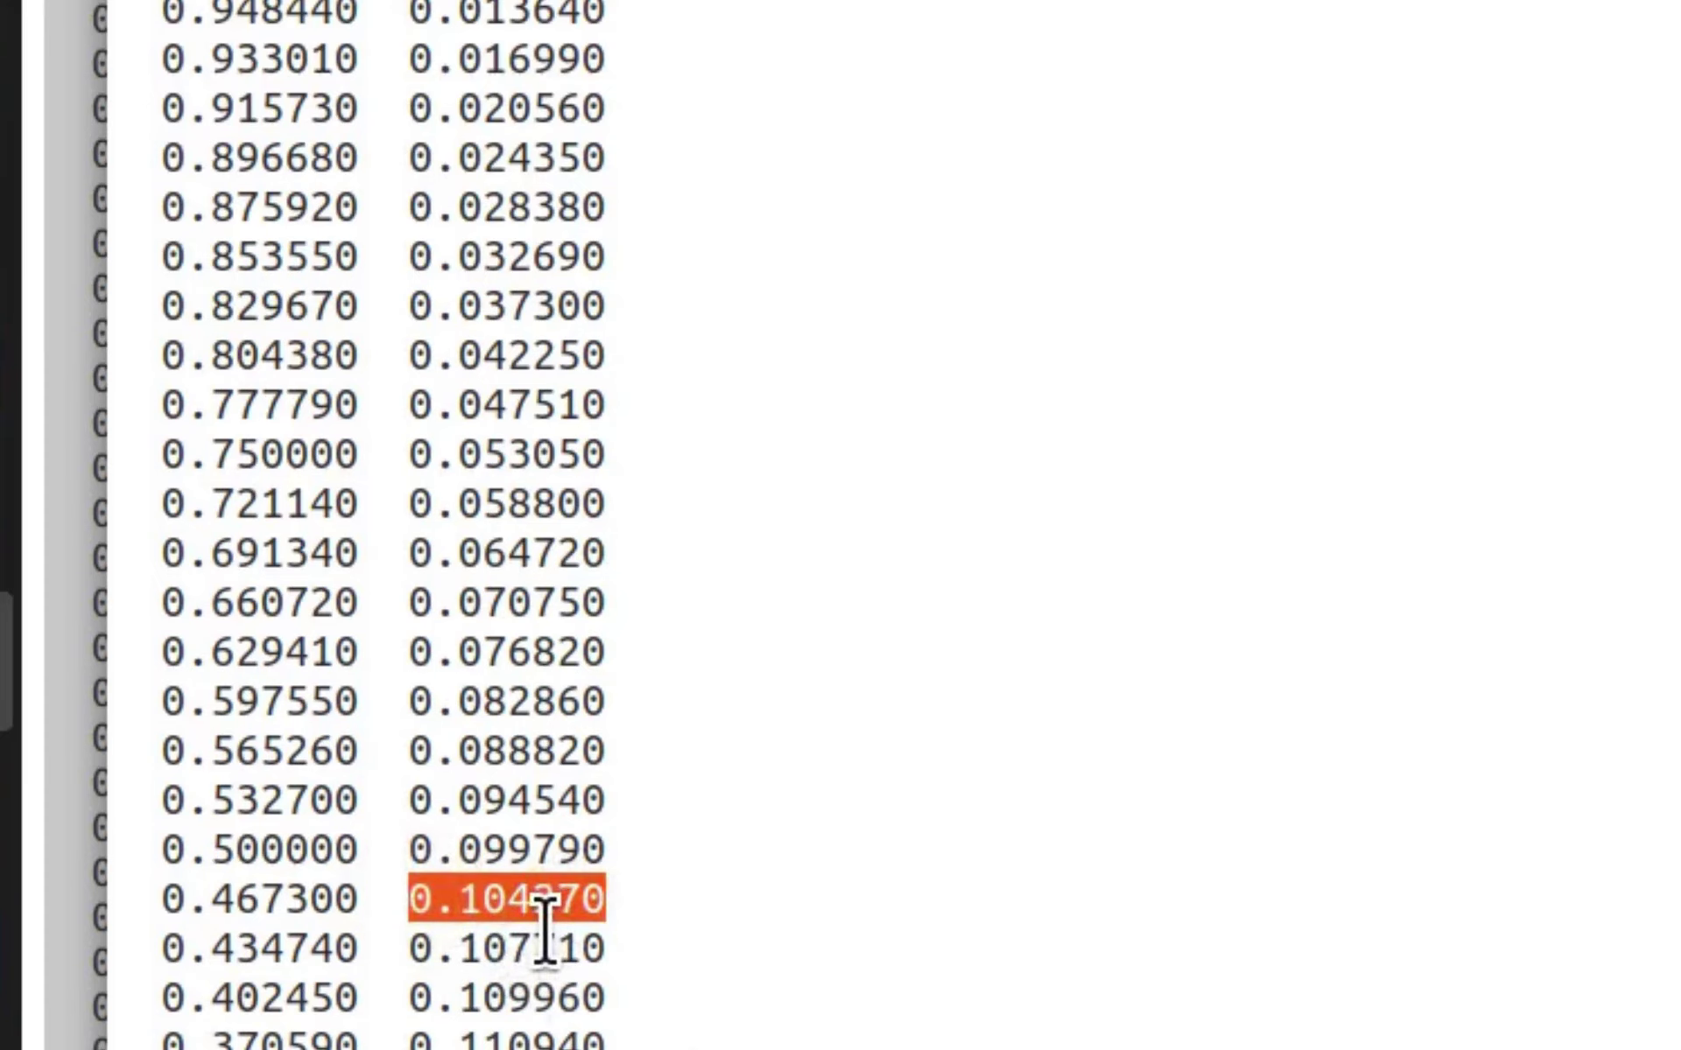
scroll(545, 919, "down", 3)
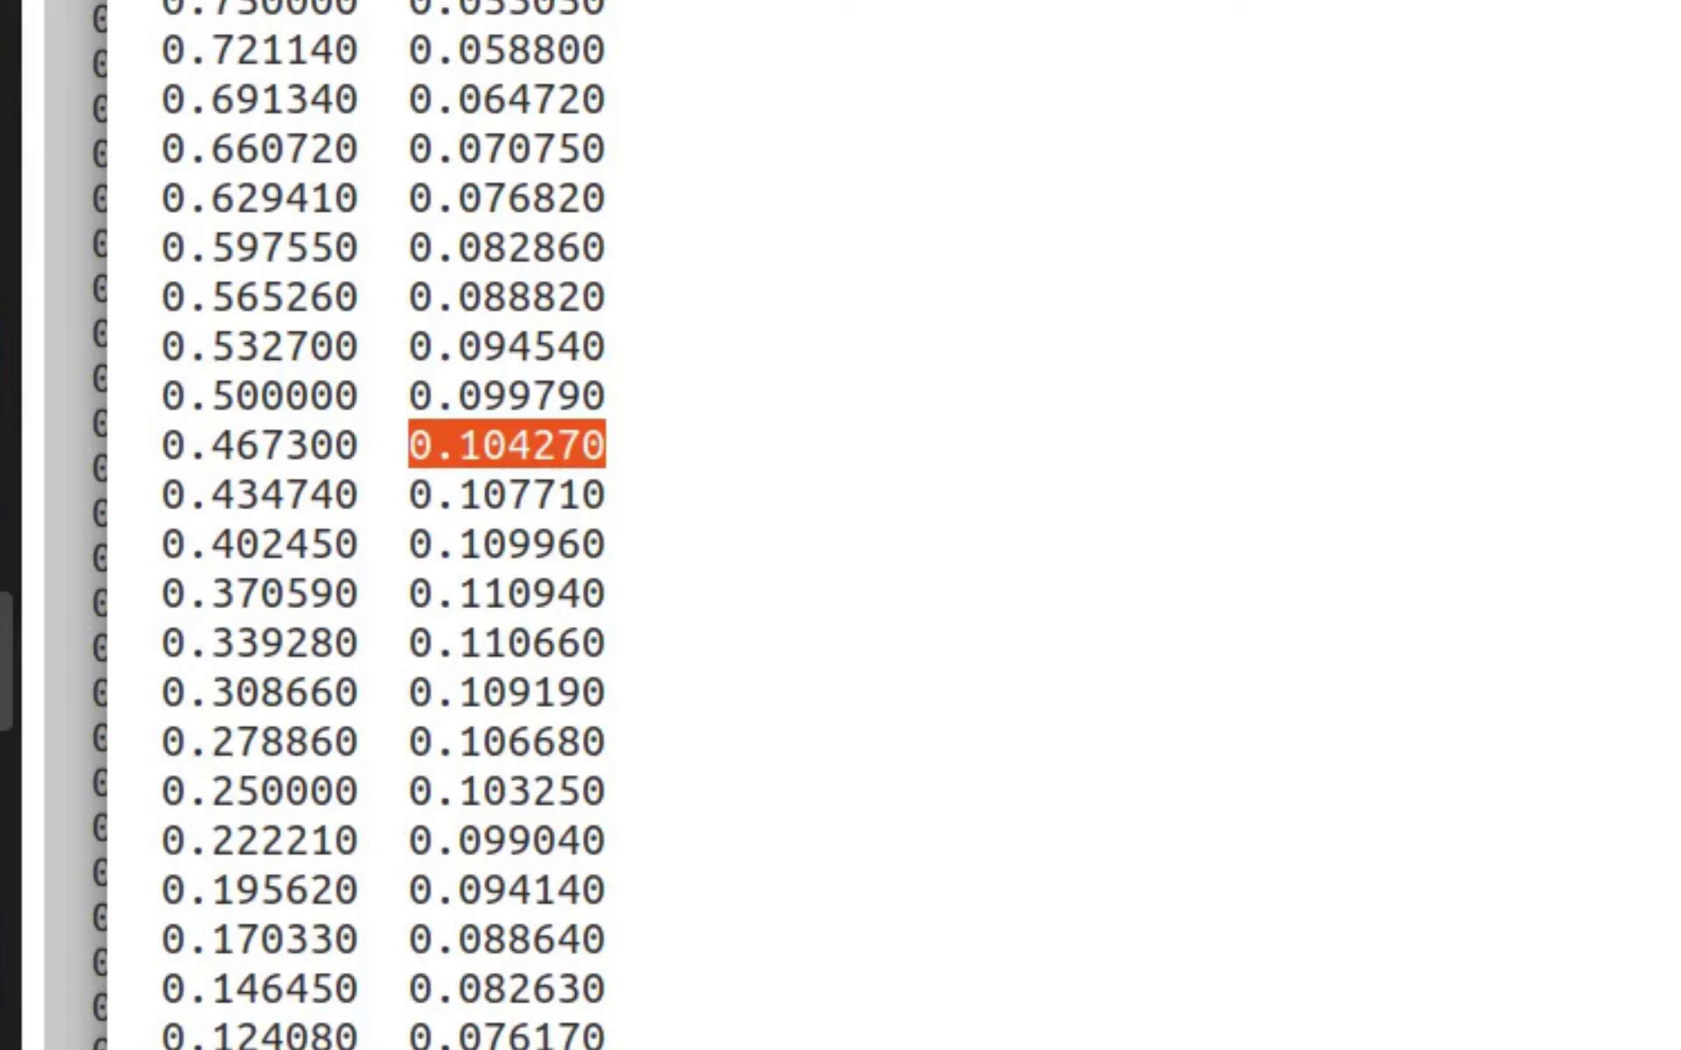
scroll(507, 526, "up", 2)
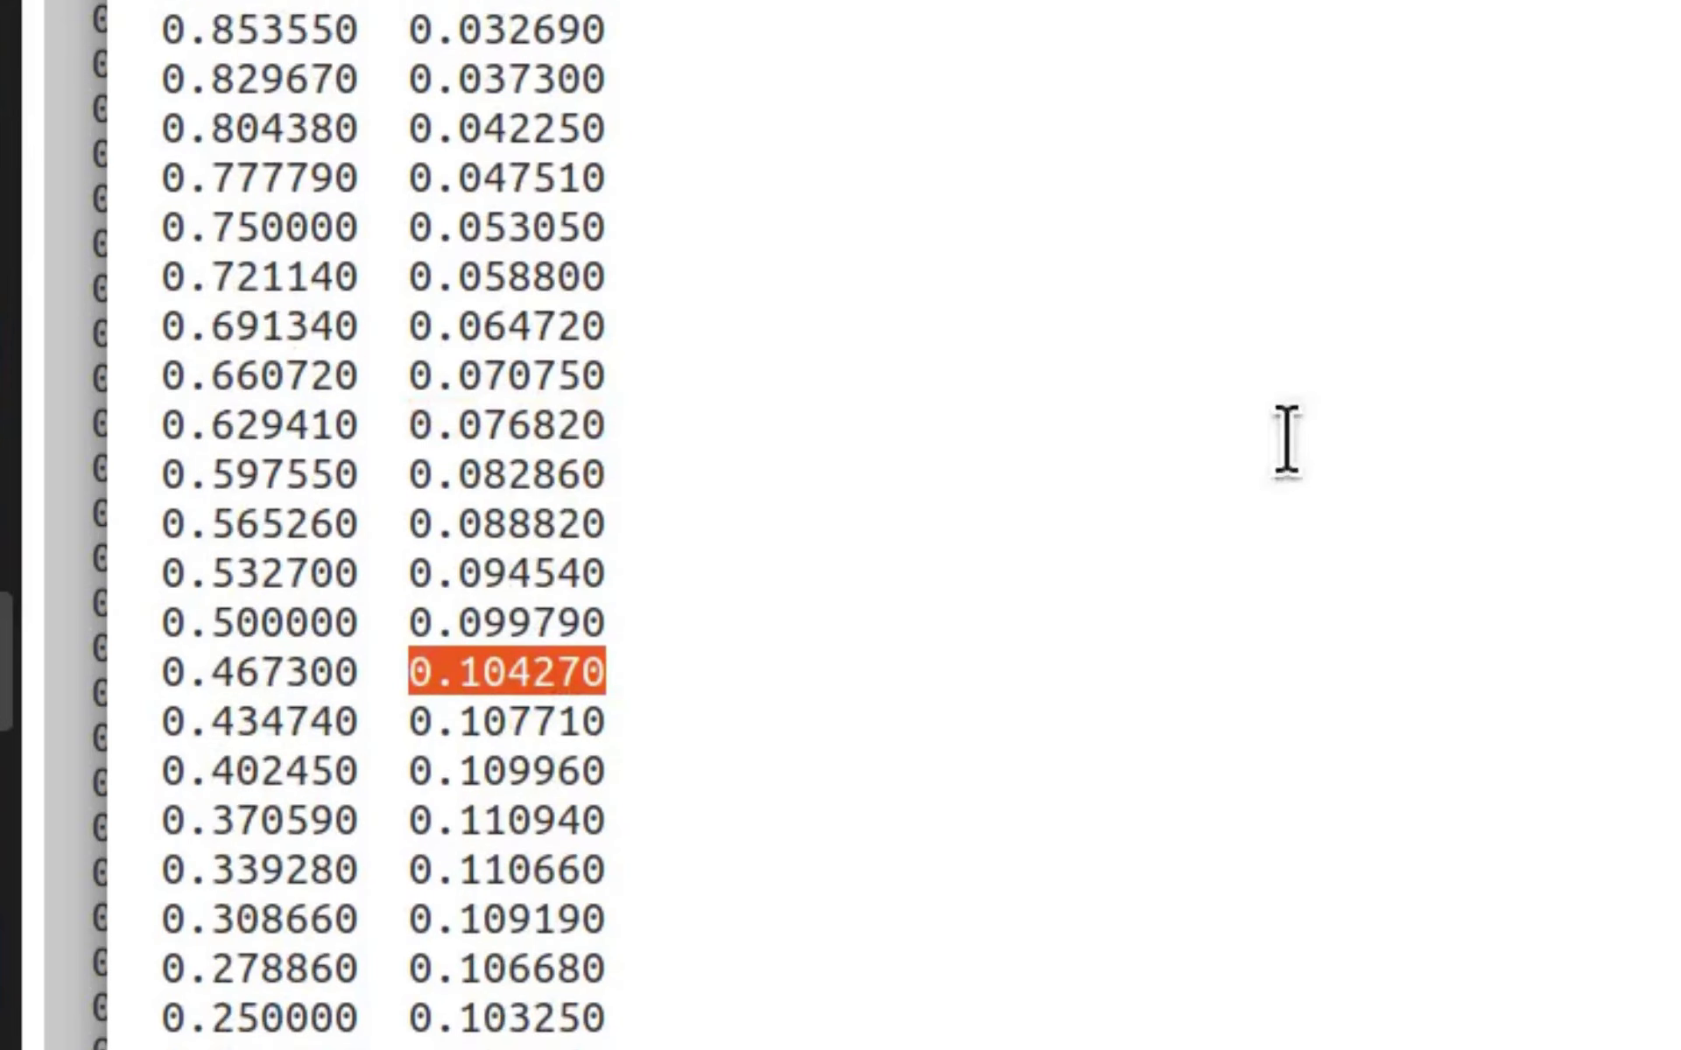
scroll(770, 500, "down", 8)
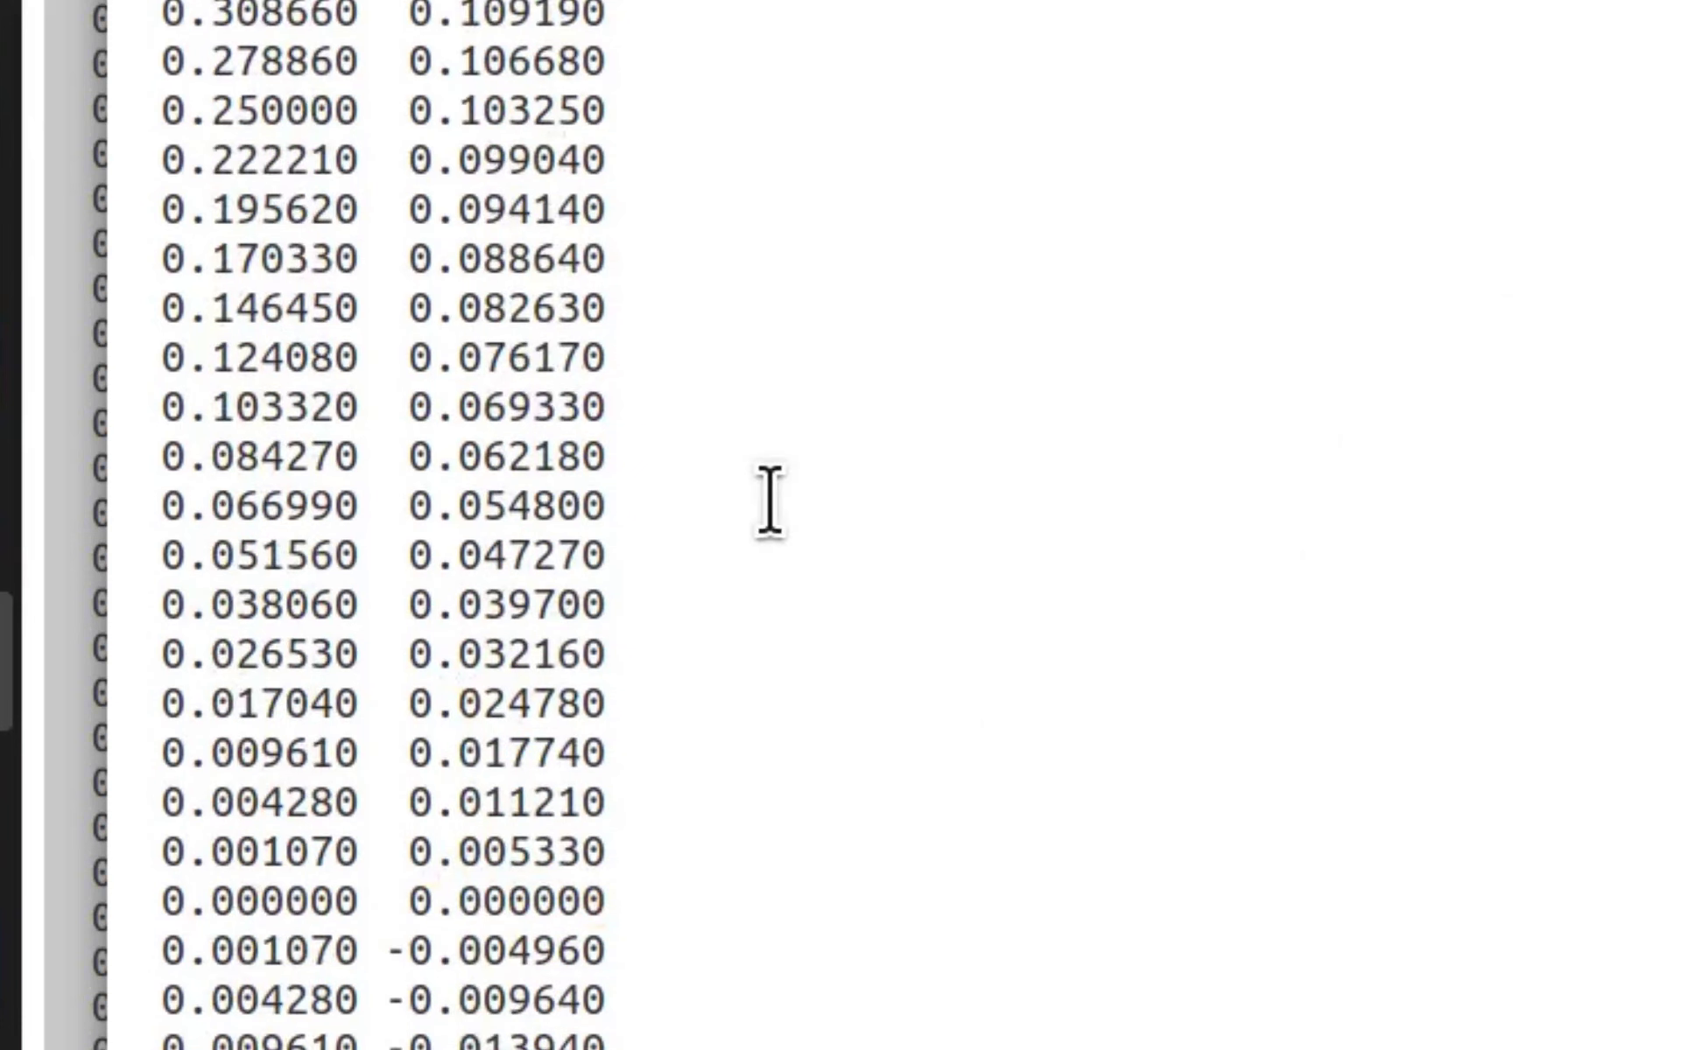
scroll(254, 457, "up", 4)
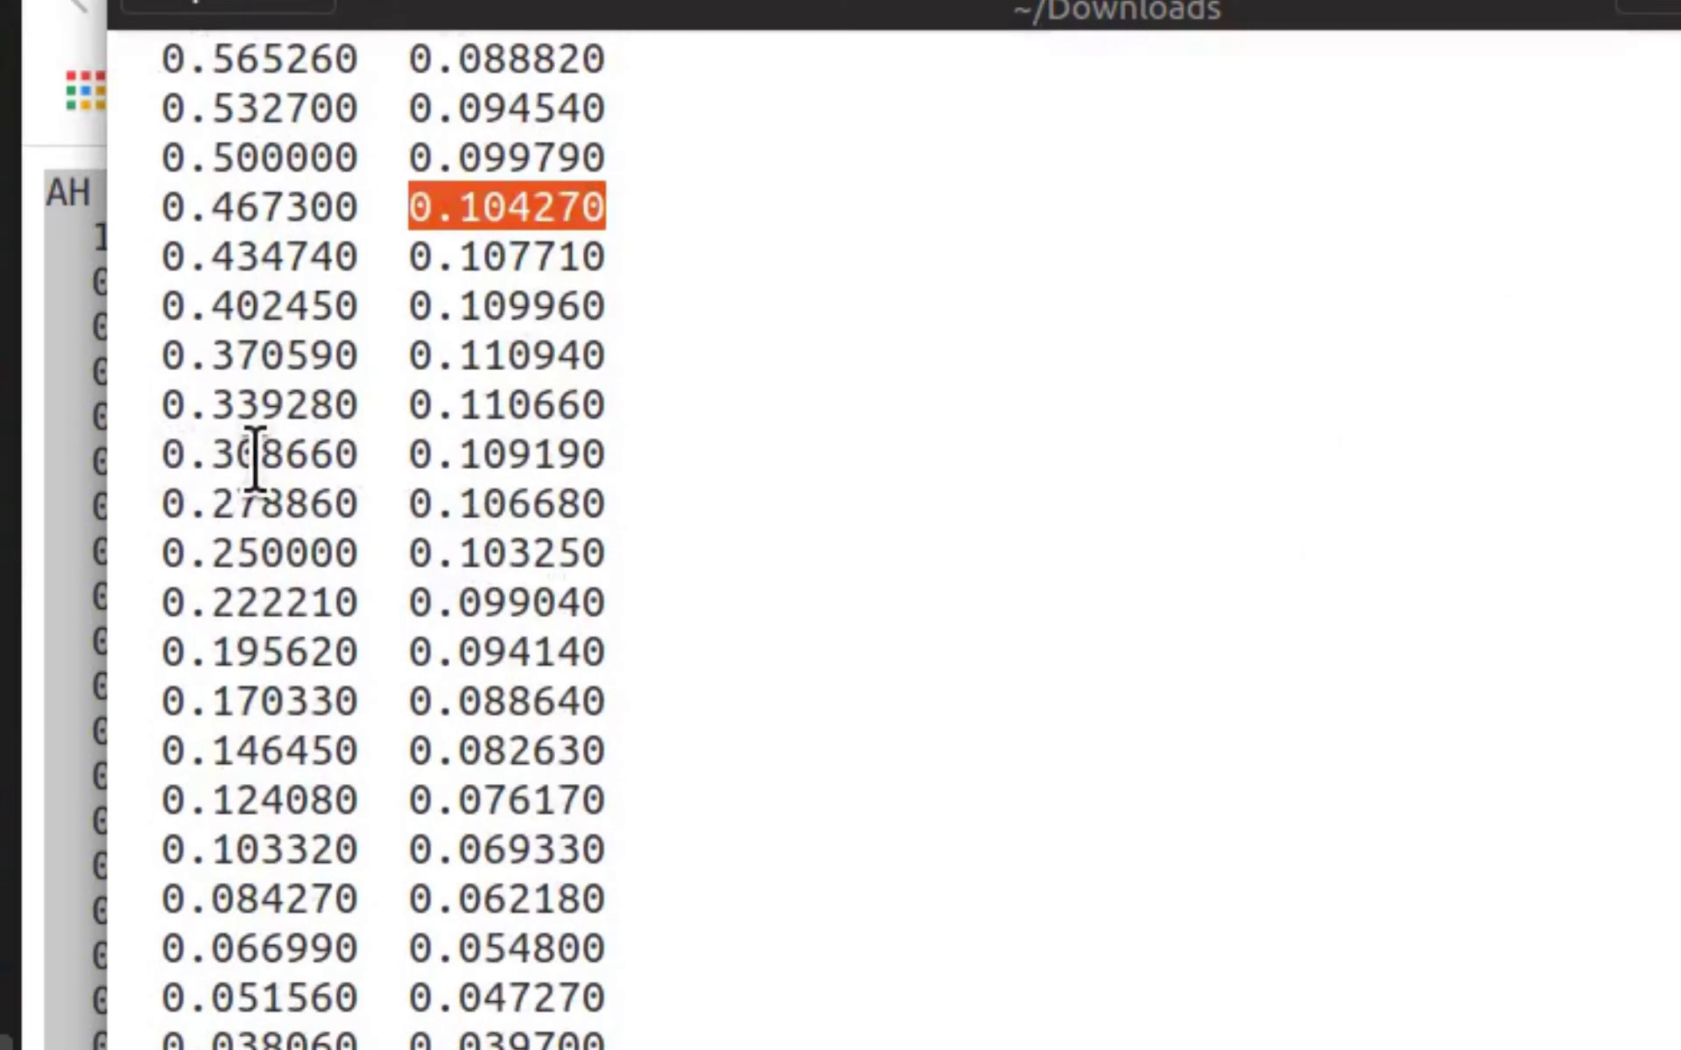
left_click_drag(206, 451, 249, 448)
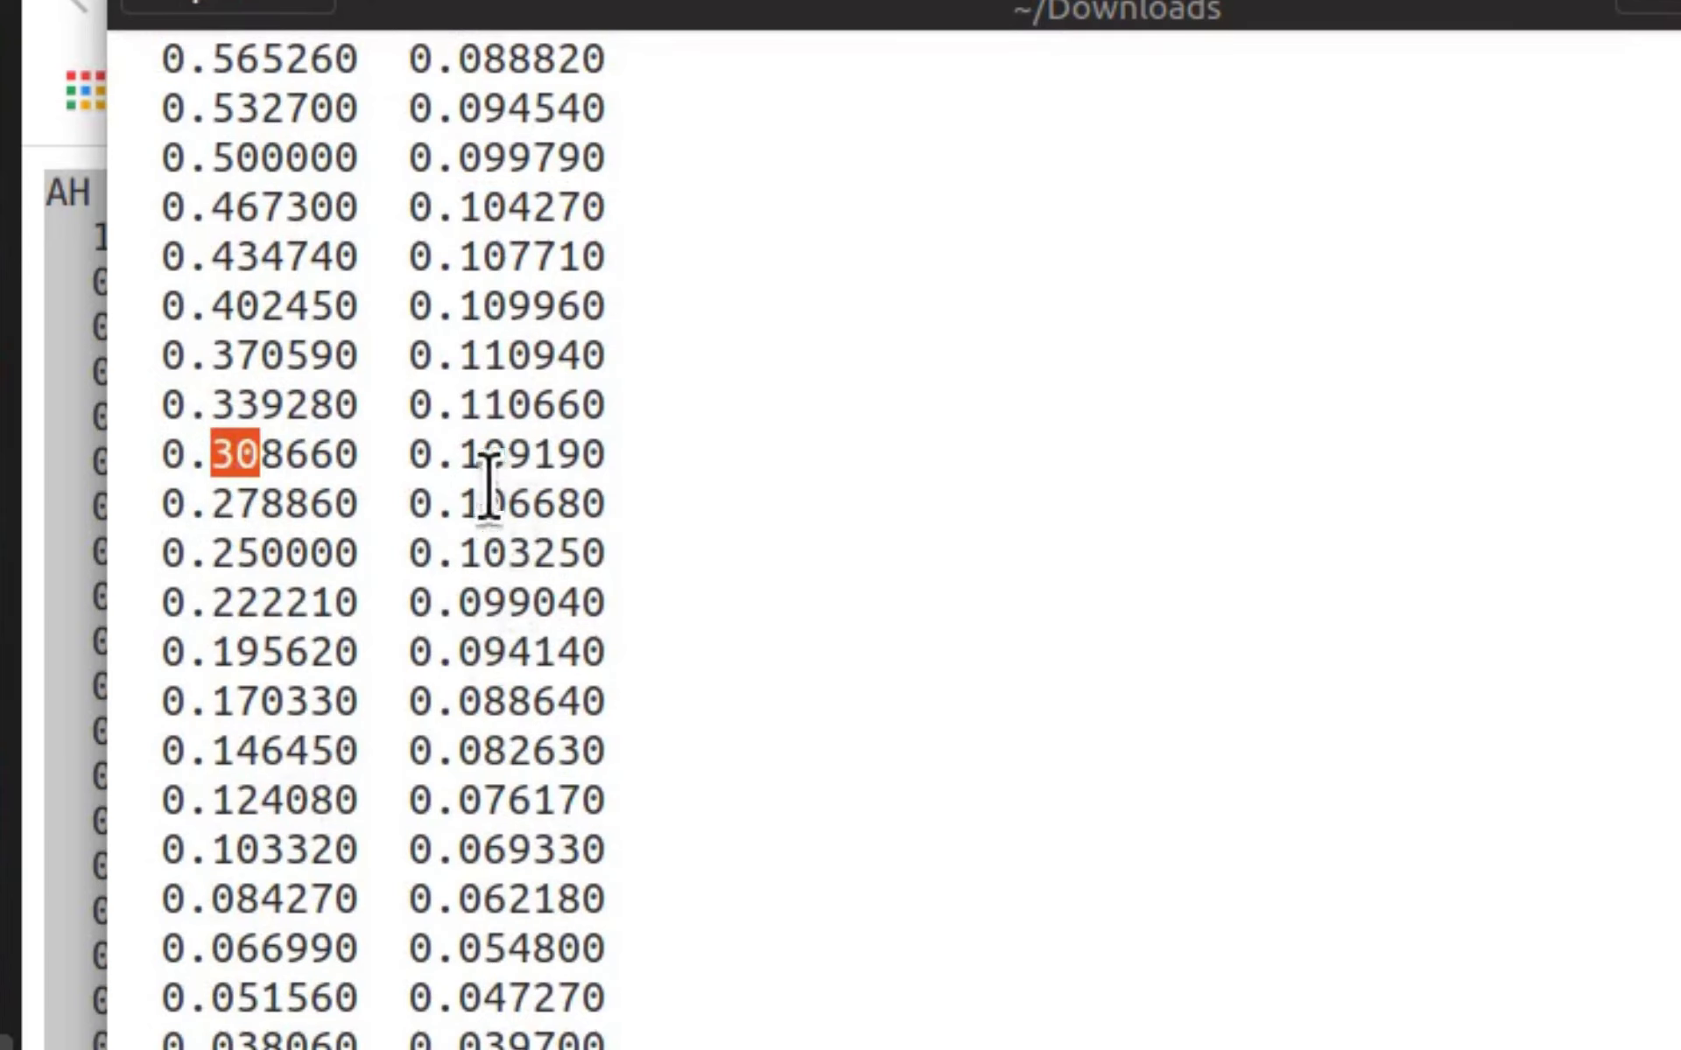
left_click_drag(458, 450, 532, 450)
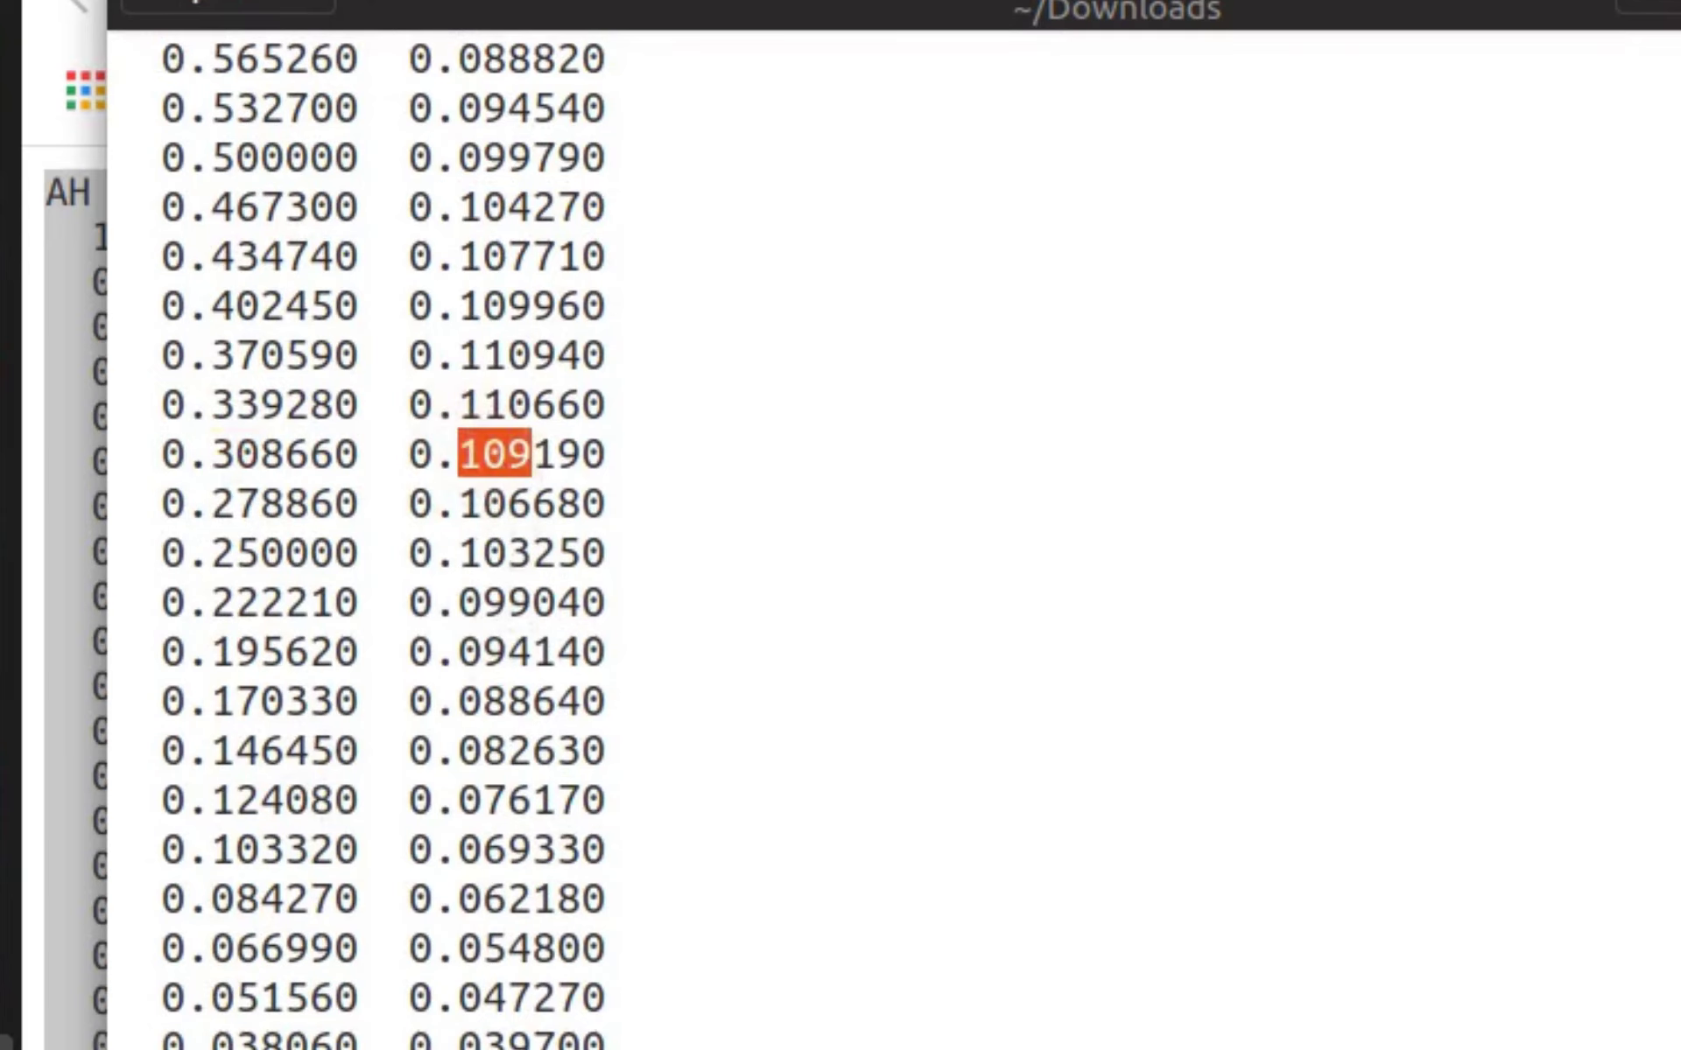
scroll(383, 539, "down", 6)
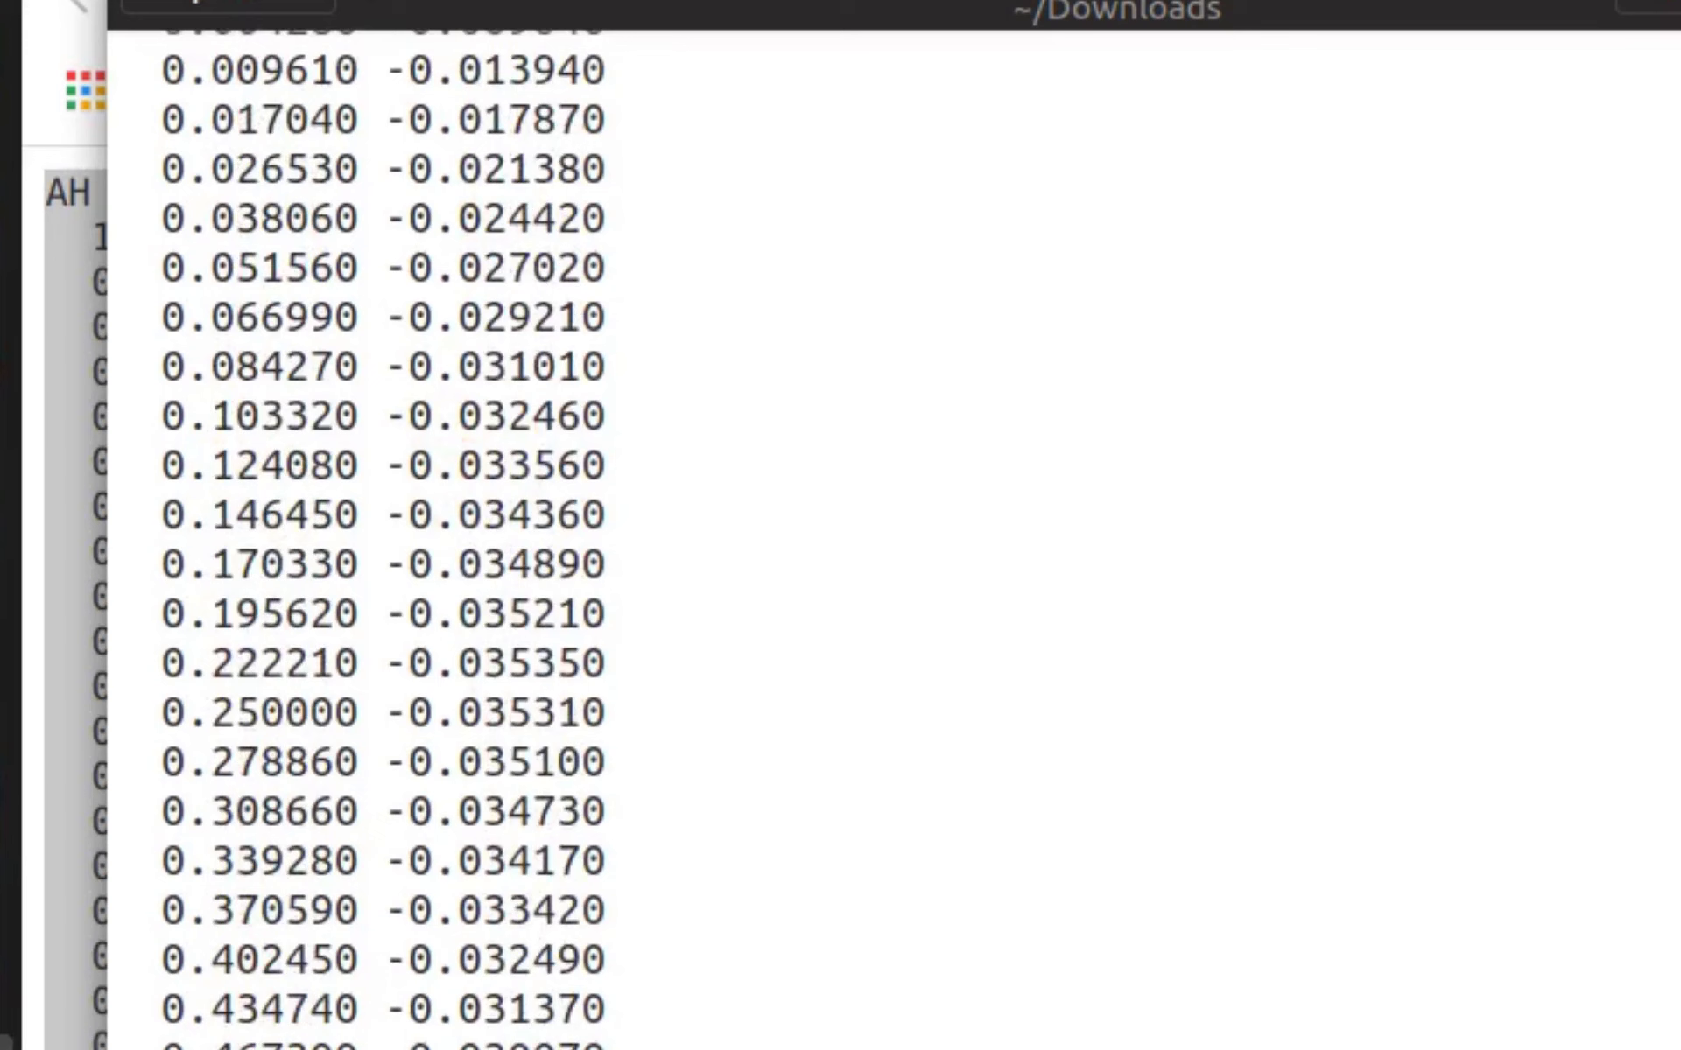
scroll(894, 540, "up", 2)
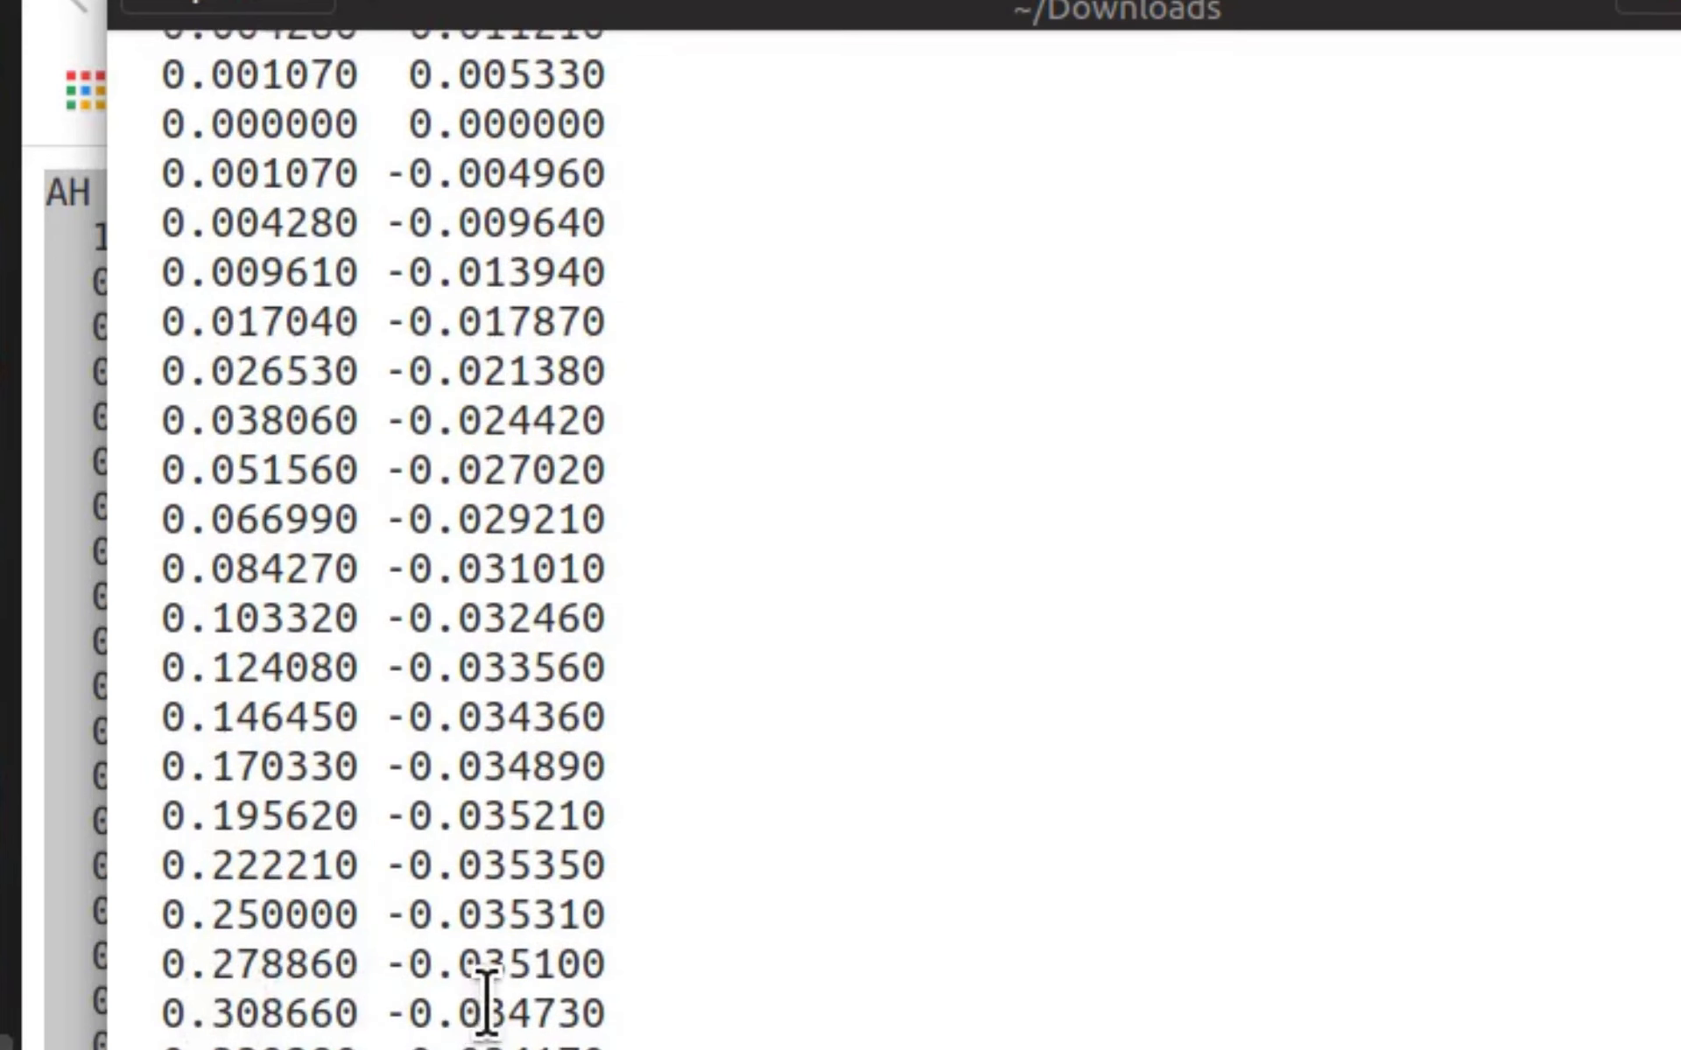
left_click(462, 1015)
left_click_drag(462, 1015, 532, 1015)
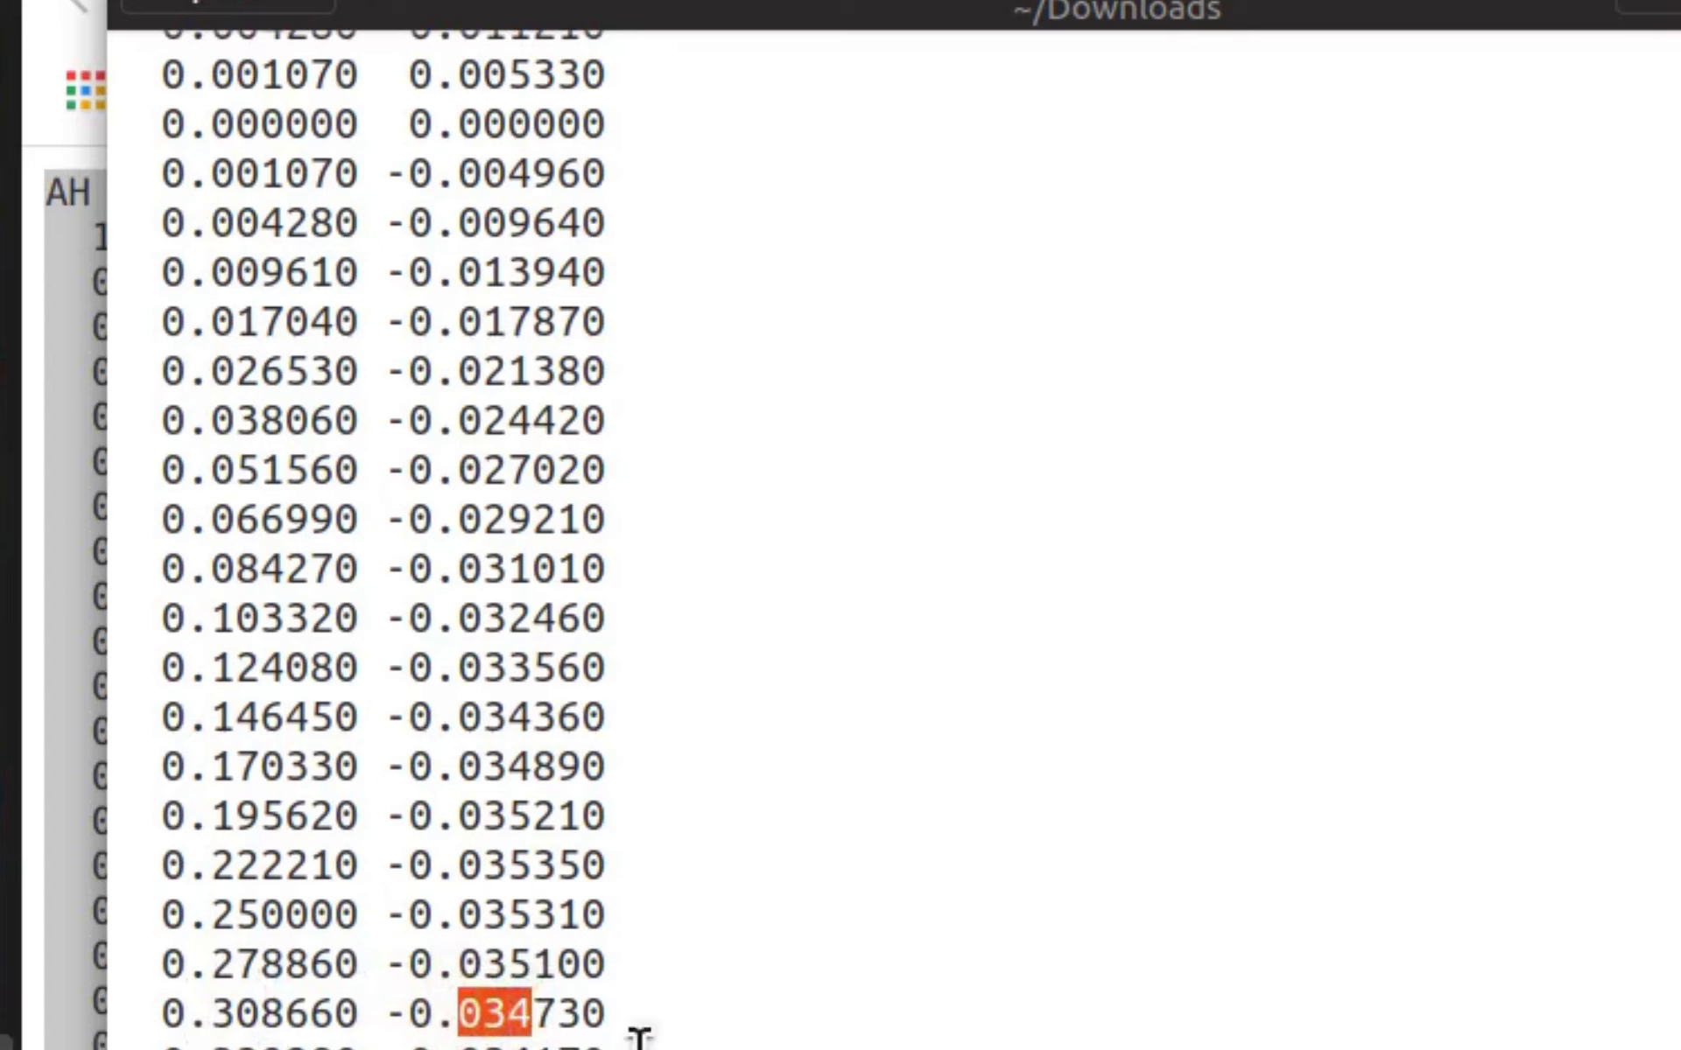
scroll(525, 525, "up", 10)
left_click_drag(458, 424, 628, 421)
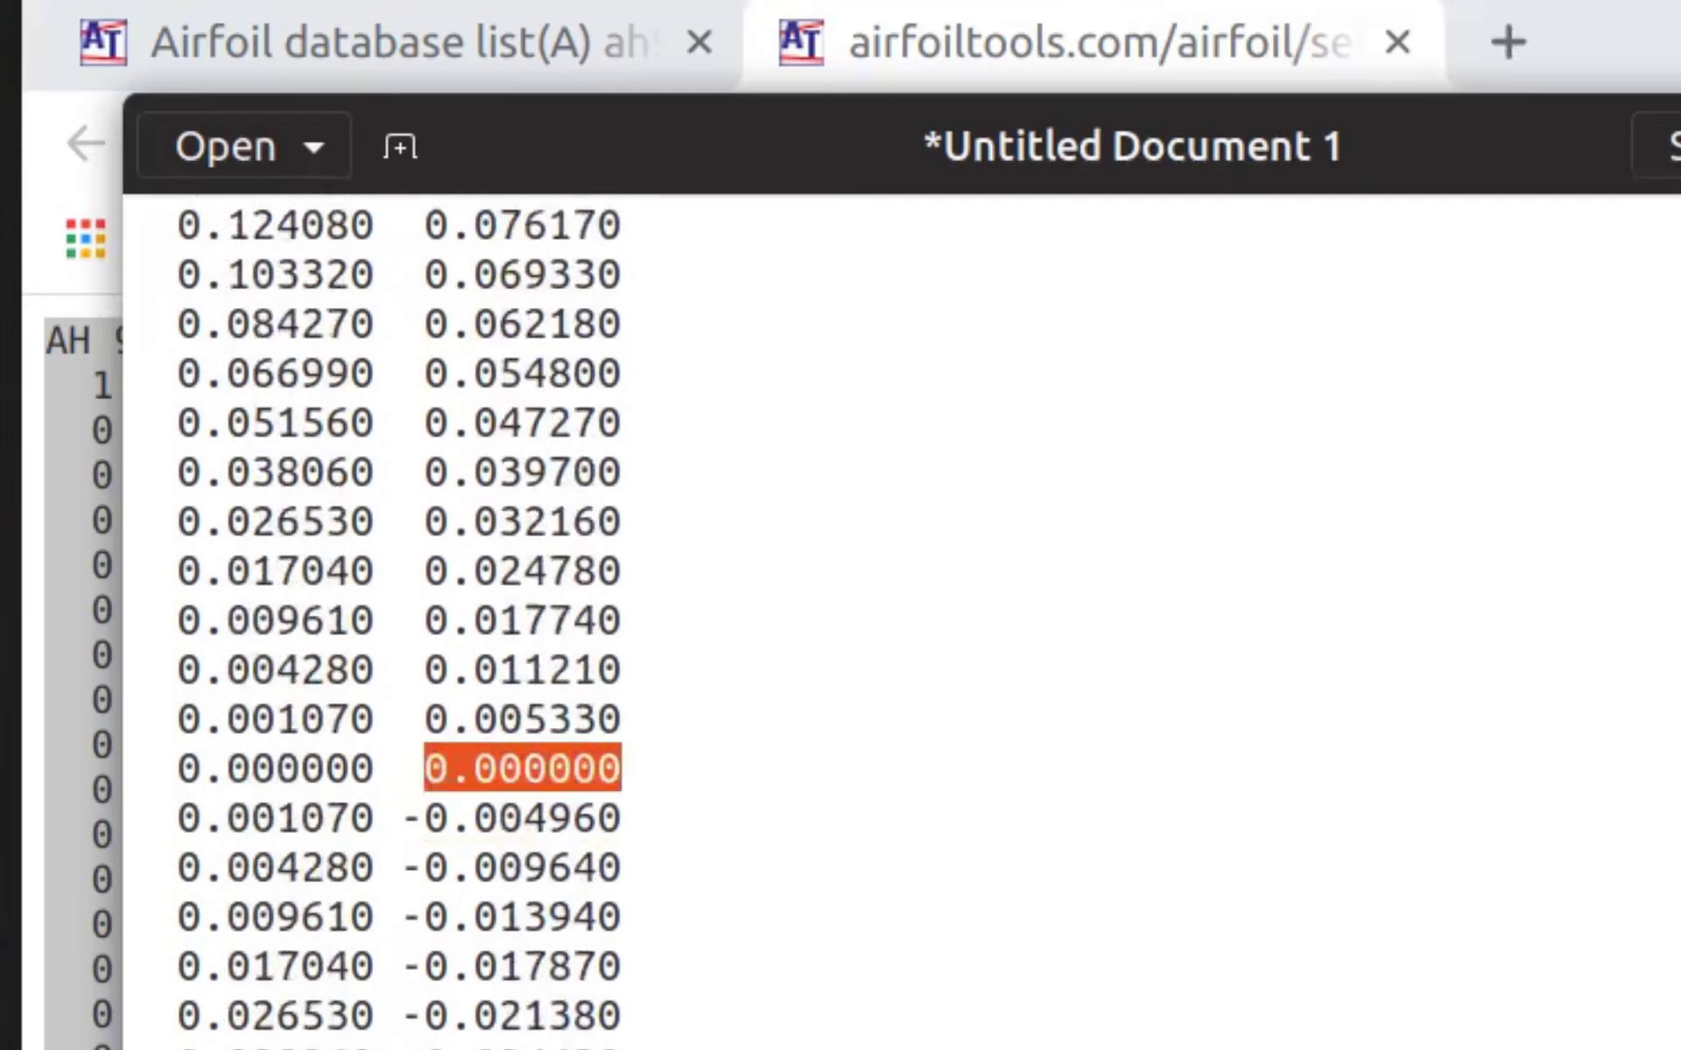
scroll(876, 613, "up", 10)
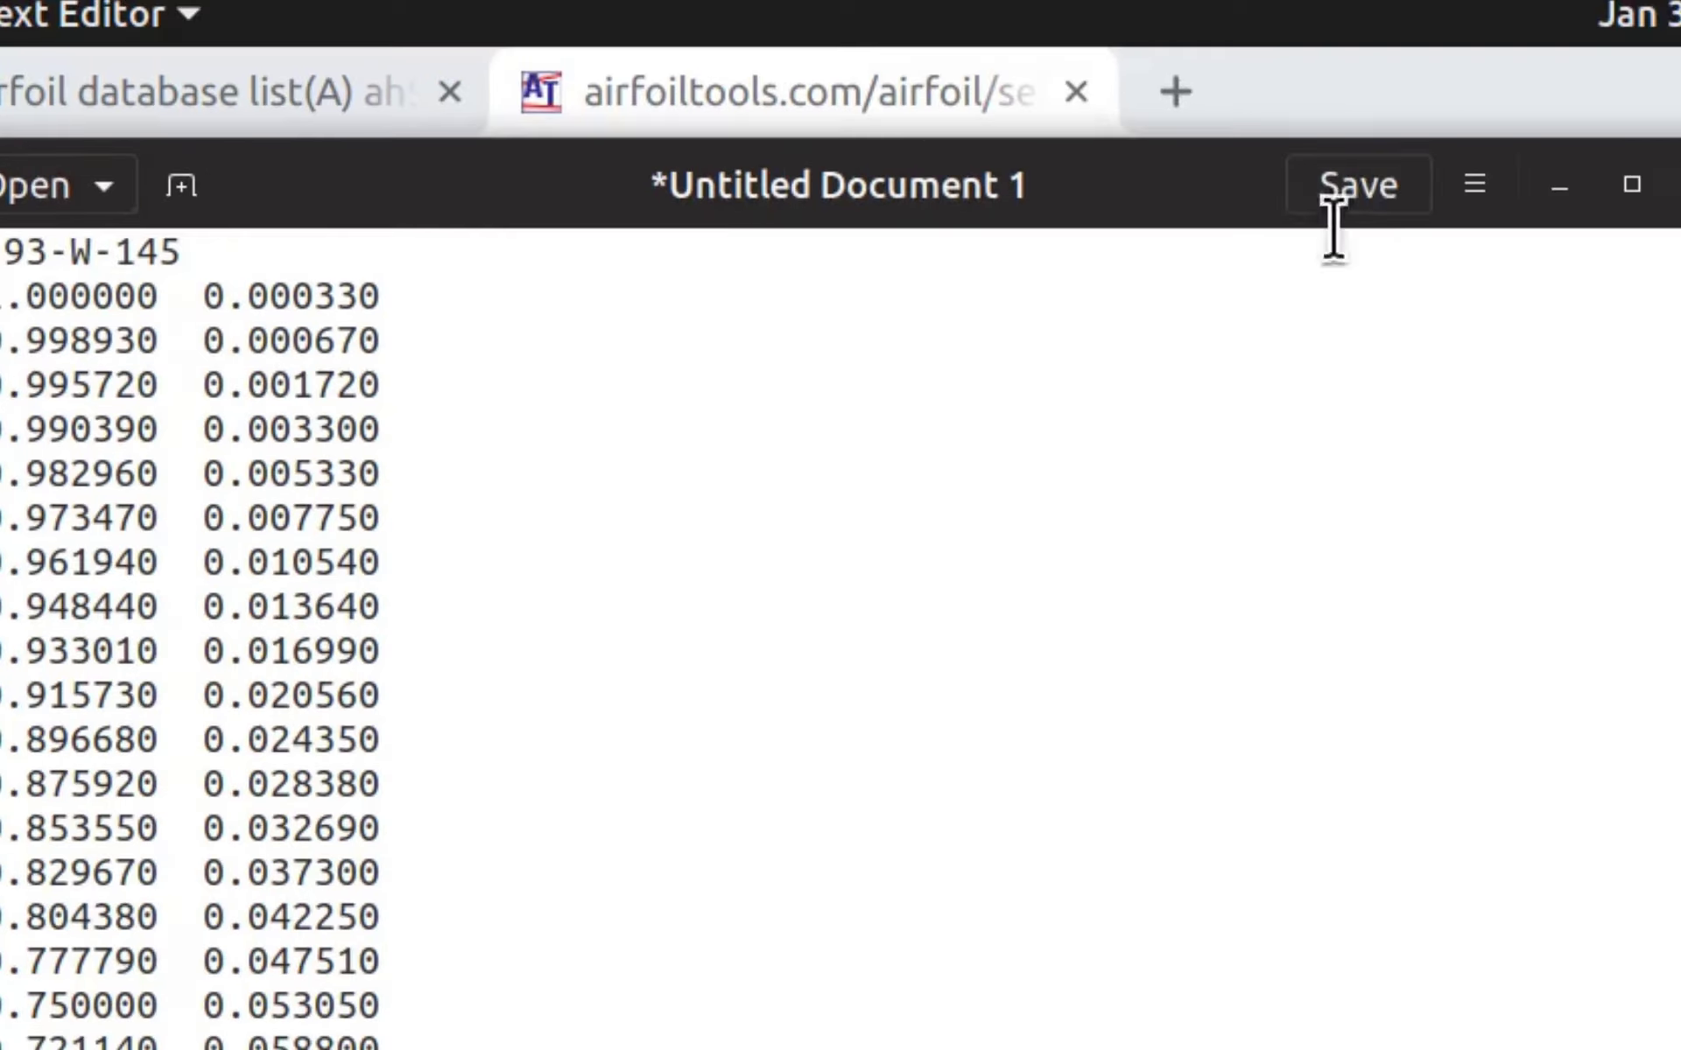
Step: Save the AH 93-W-145 coordinate document into Downloads under the name testAirfoil.dat
left_click(1668, 146)
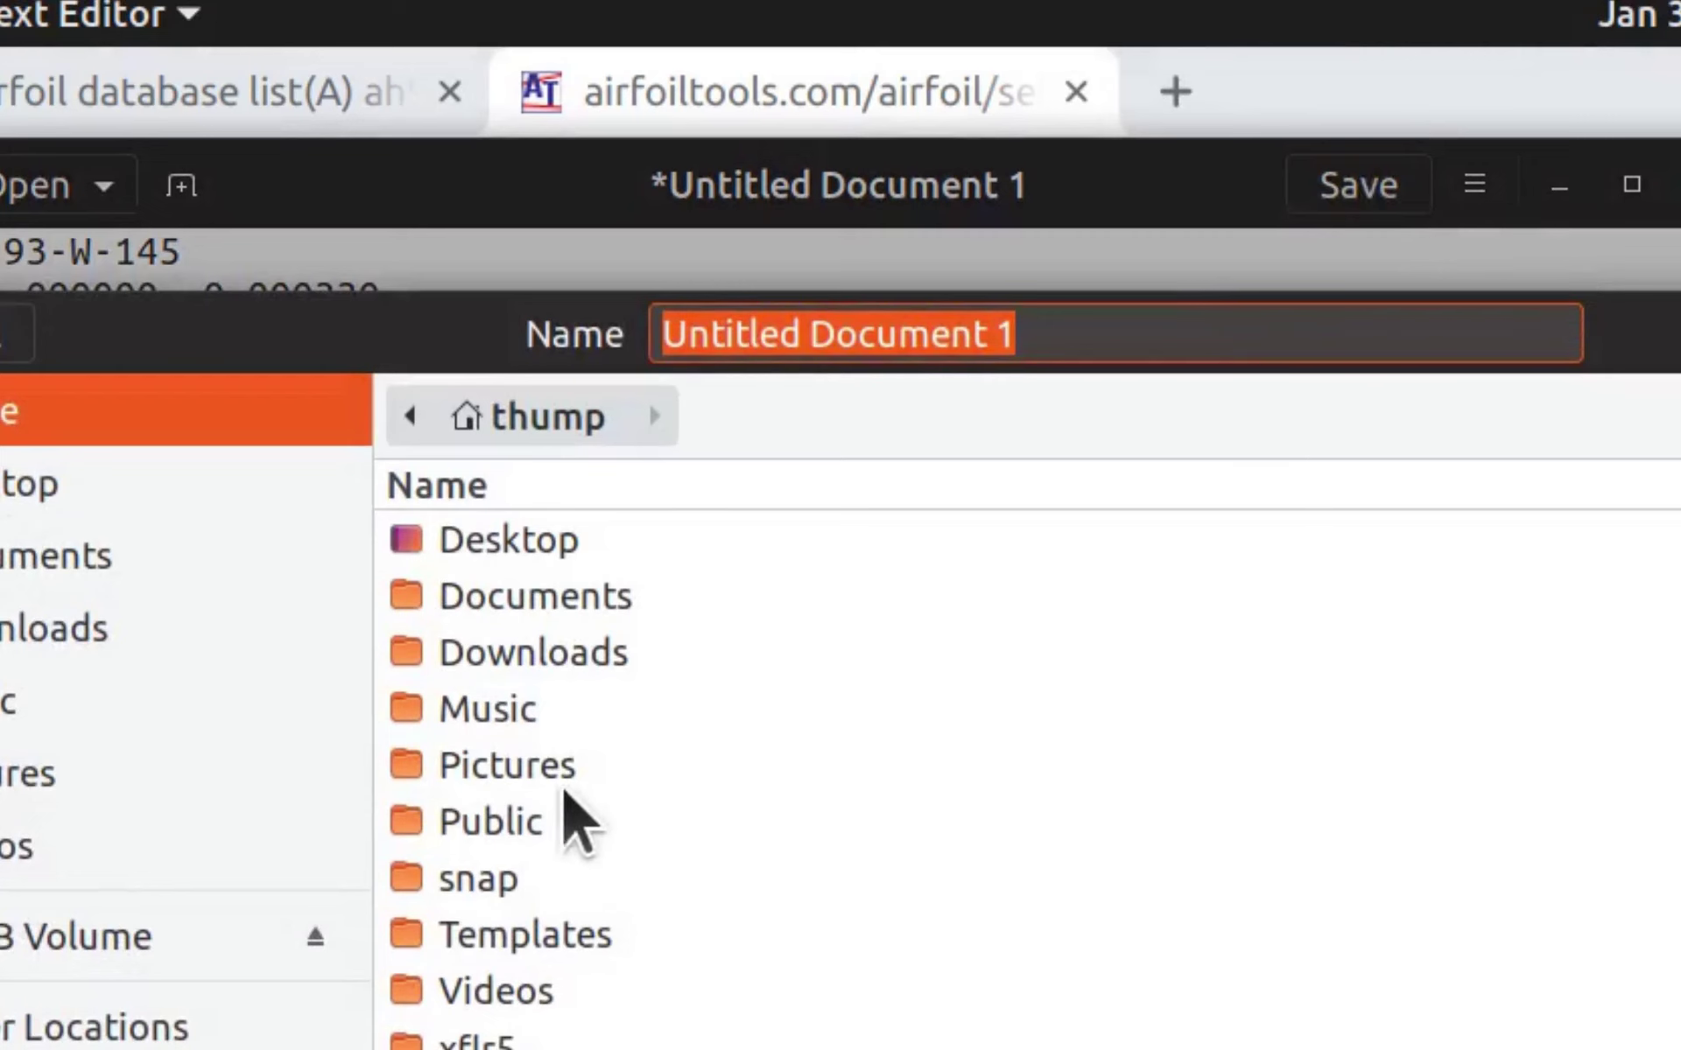
left_click(588, 658)
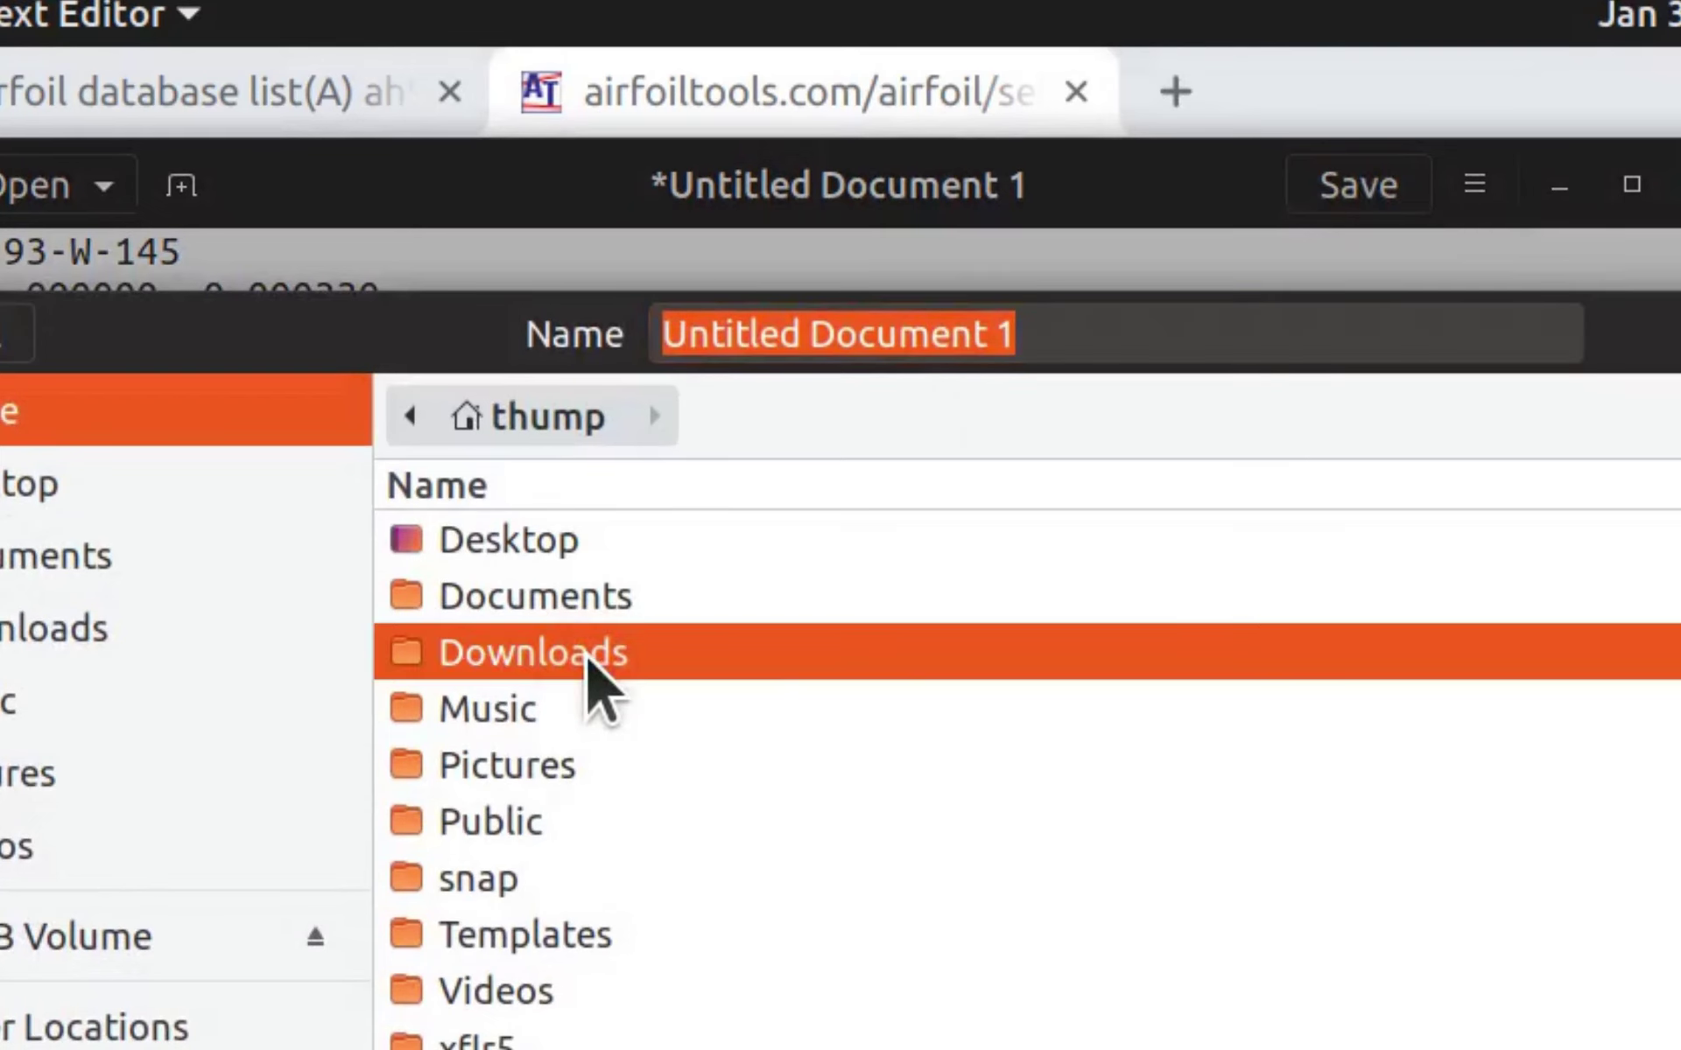
double_click(589, 658)
type("test a")
left_click(900, 348)
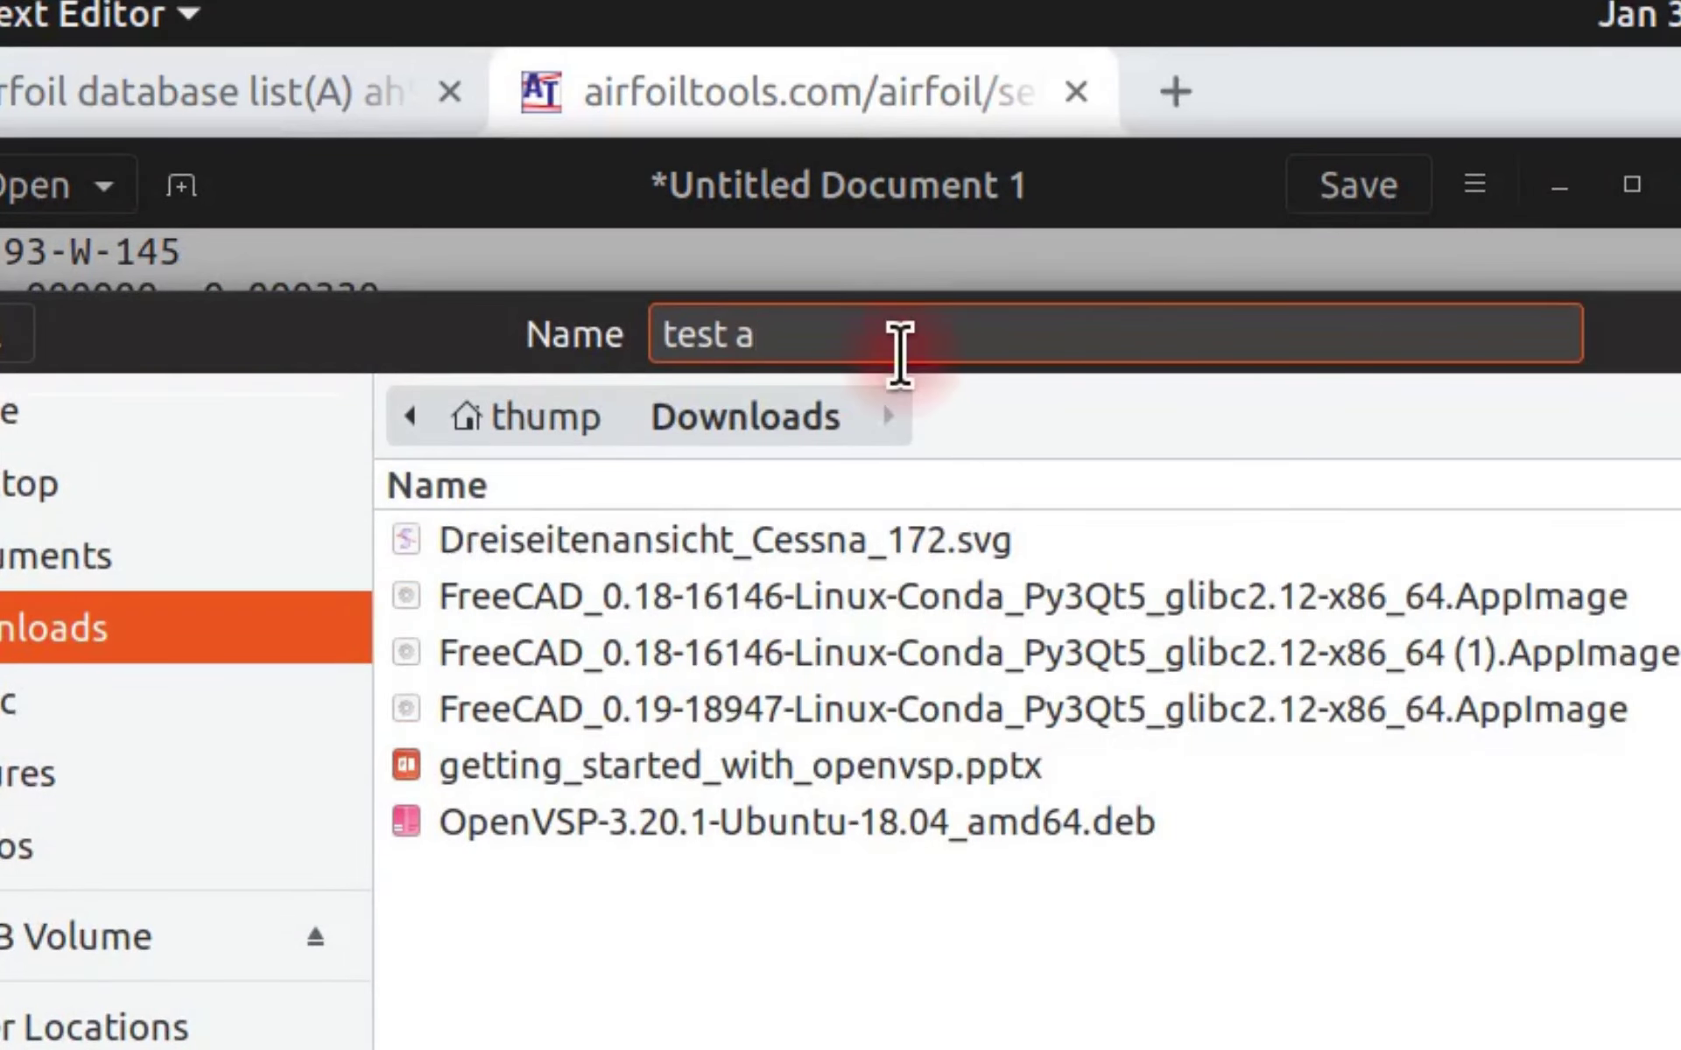
key("BackSpace")
key("BackSpace")
type("Airfoil.dat")
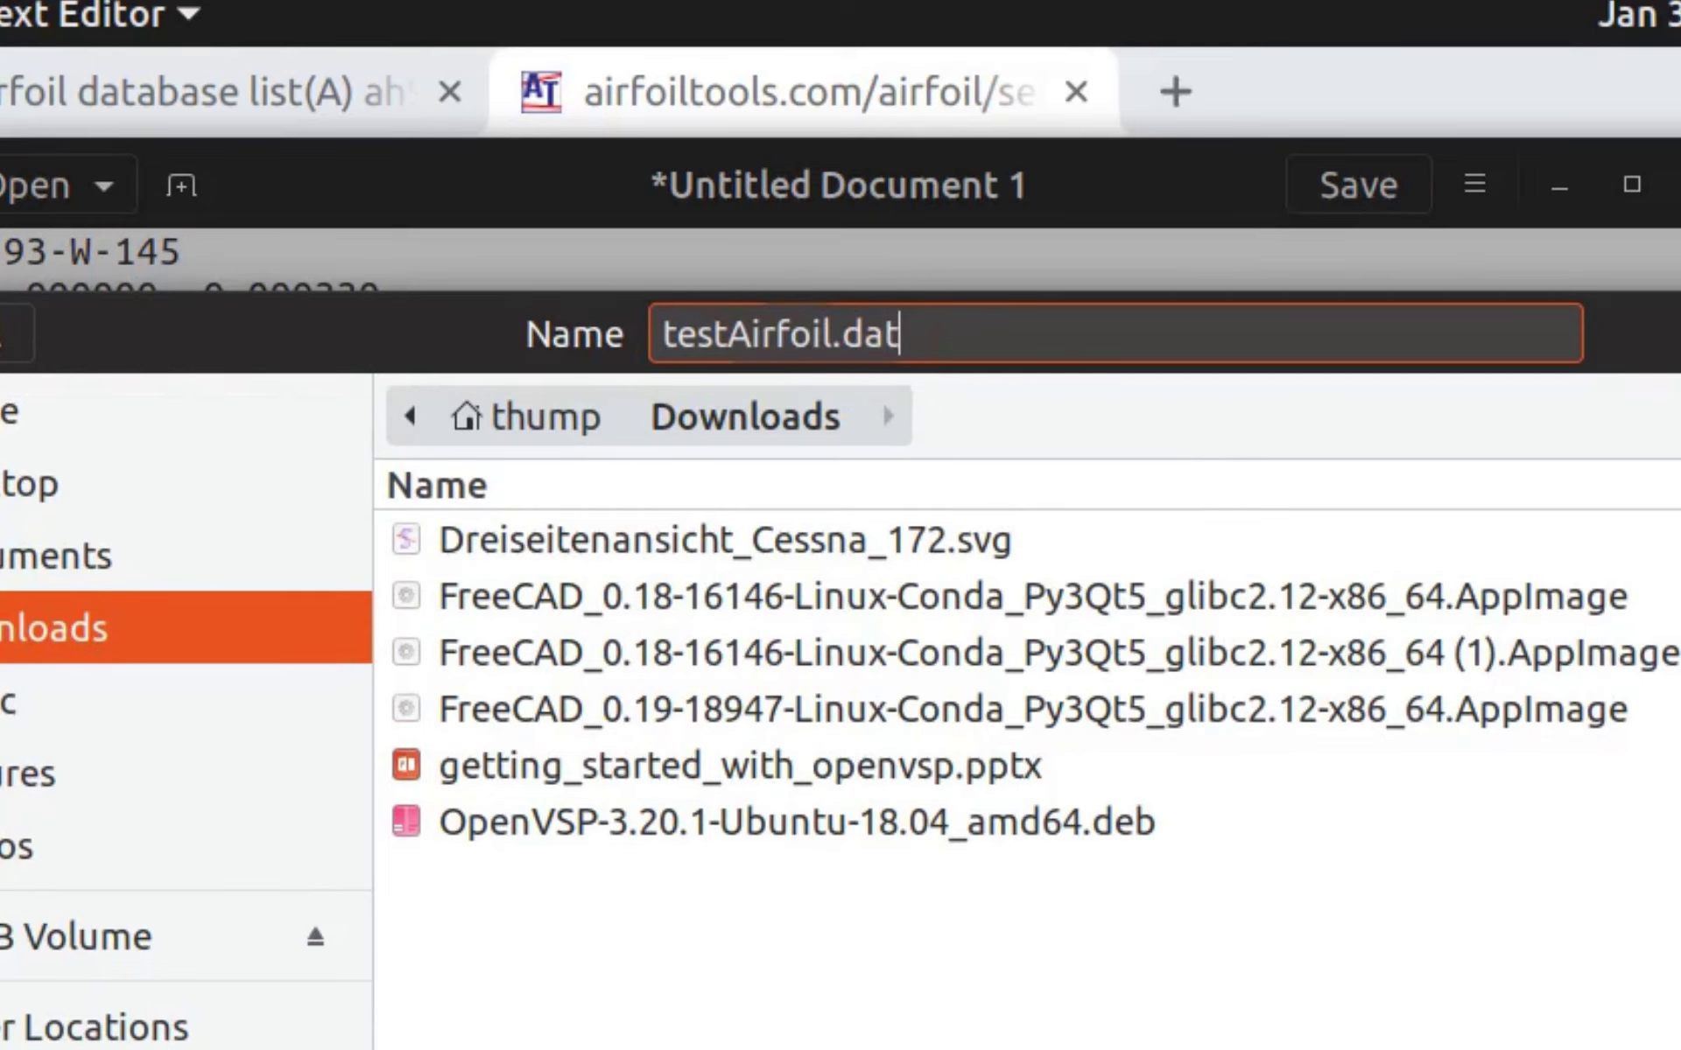
key("Return")
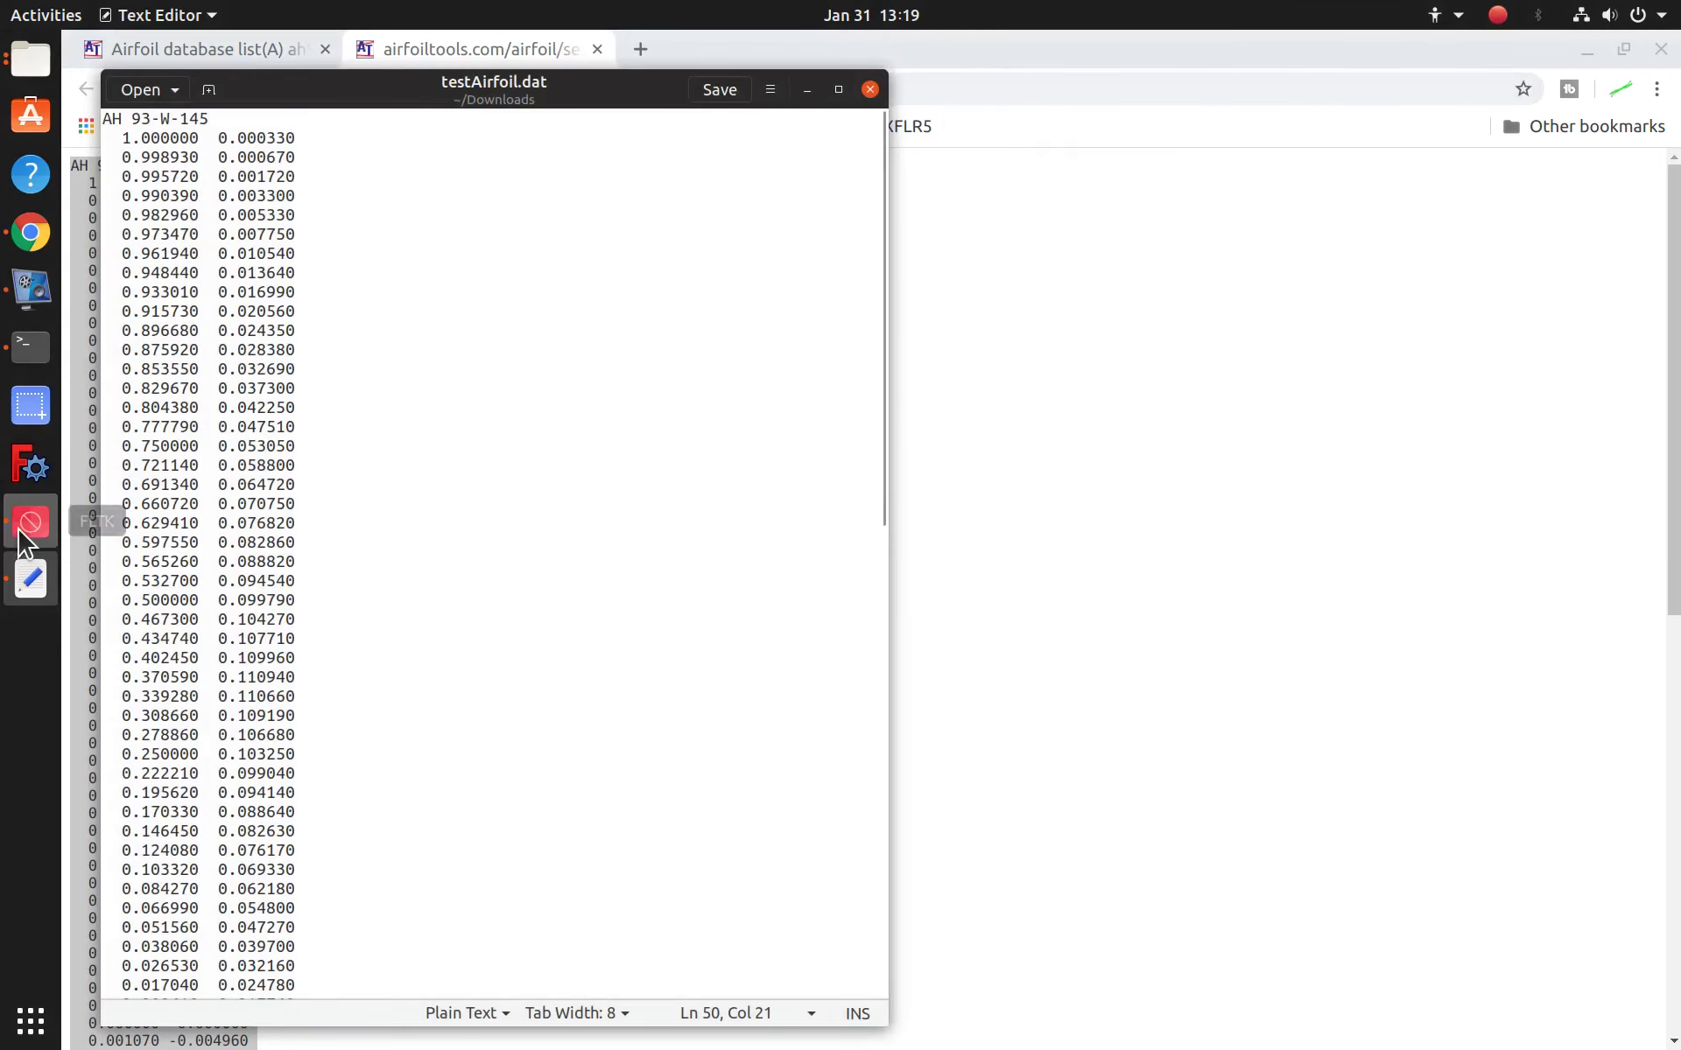
Step: Load testAirfoil.dat from Downloads into the wing root section, giving thickness 0.14491
left_click(23, 529)
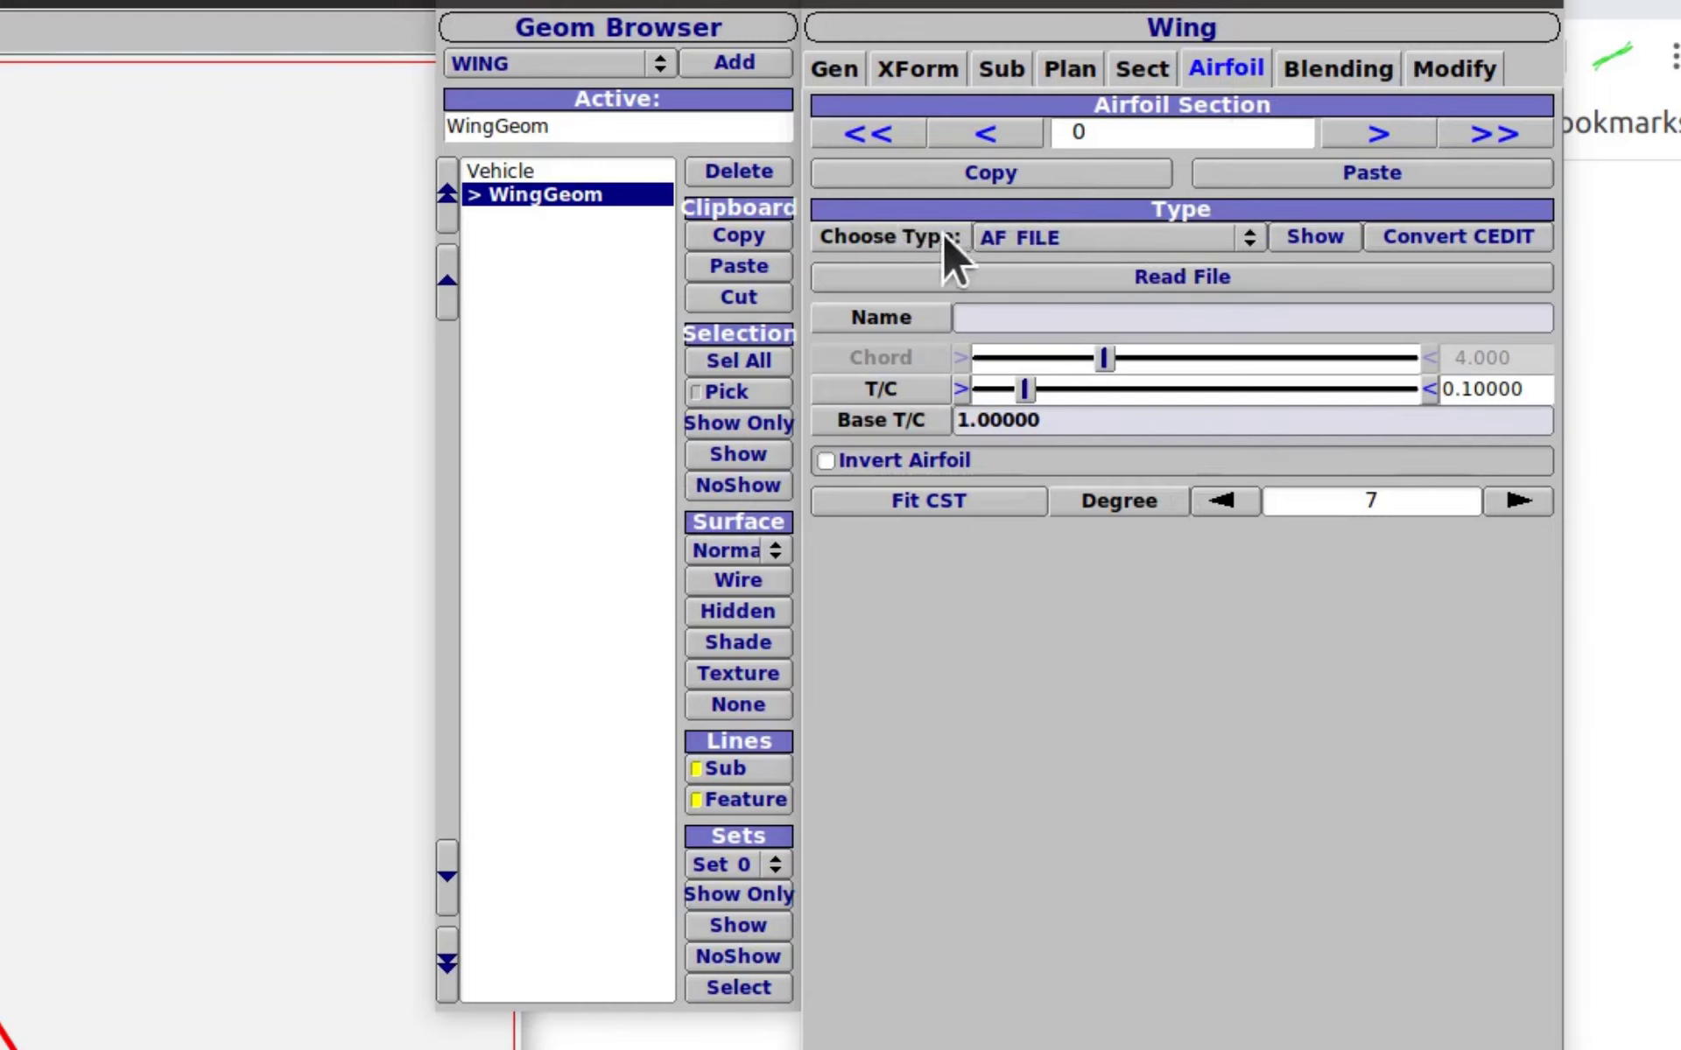
left_click(1171, 273)
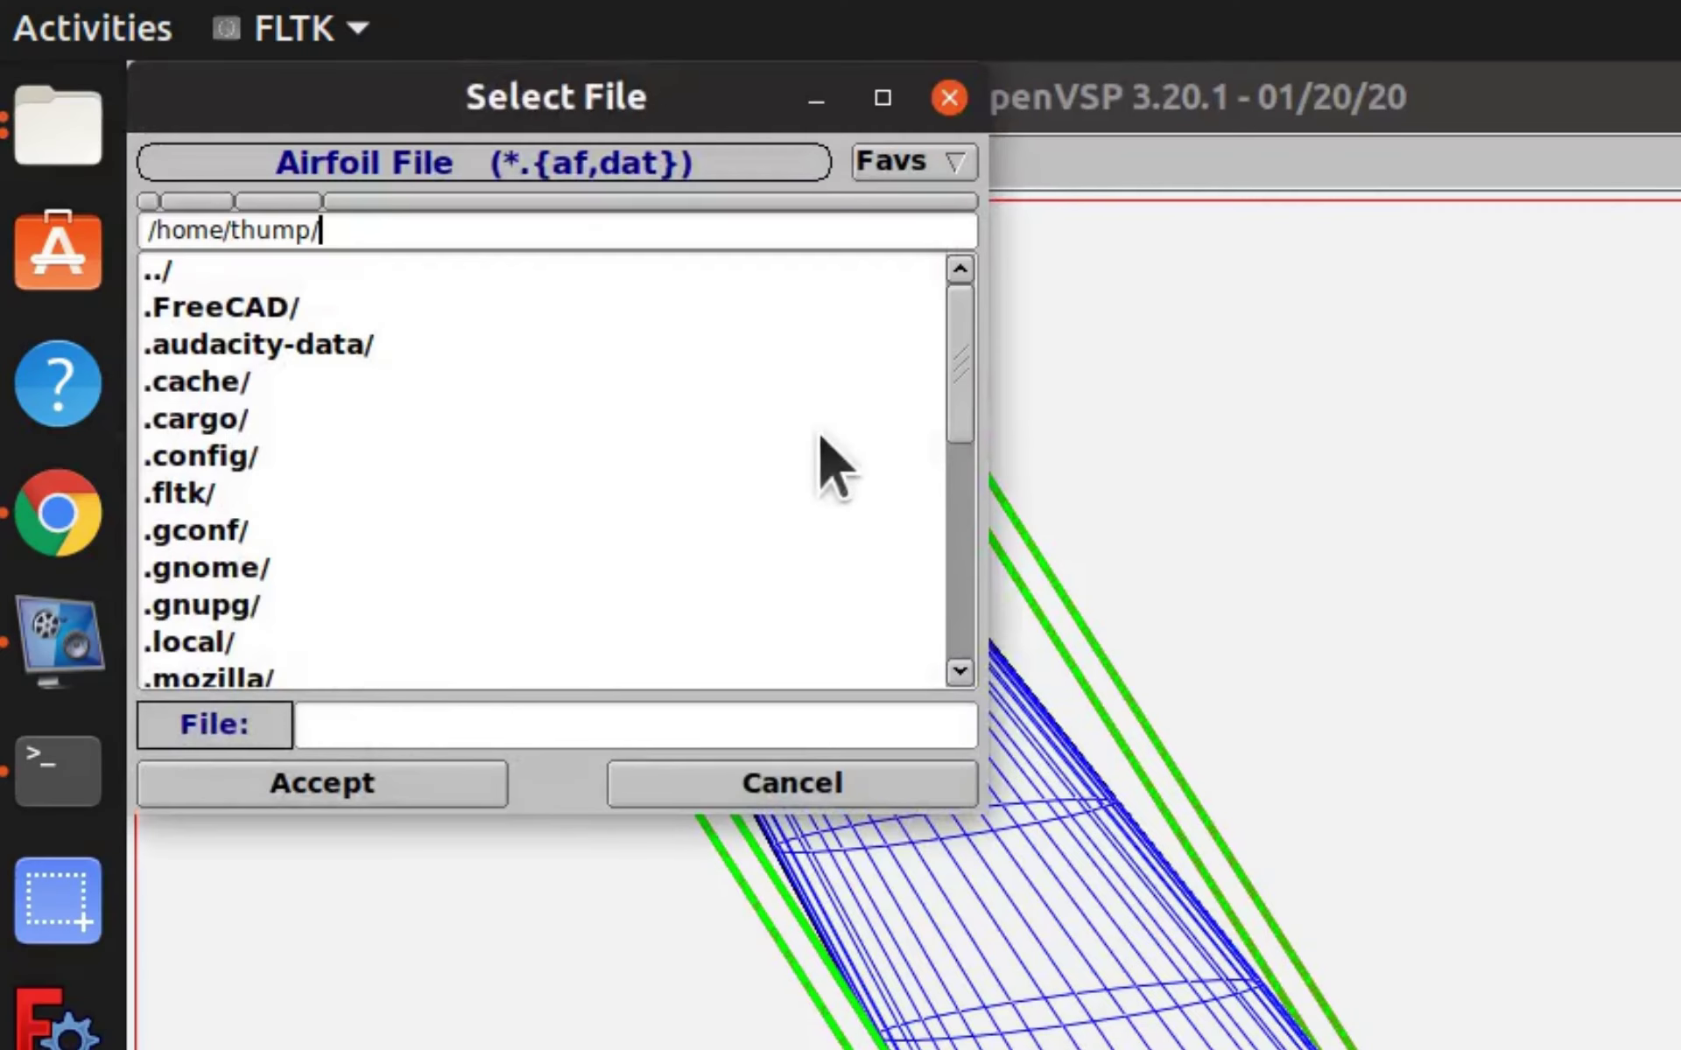
left_click_drag(963, 333, 961, 470)
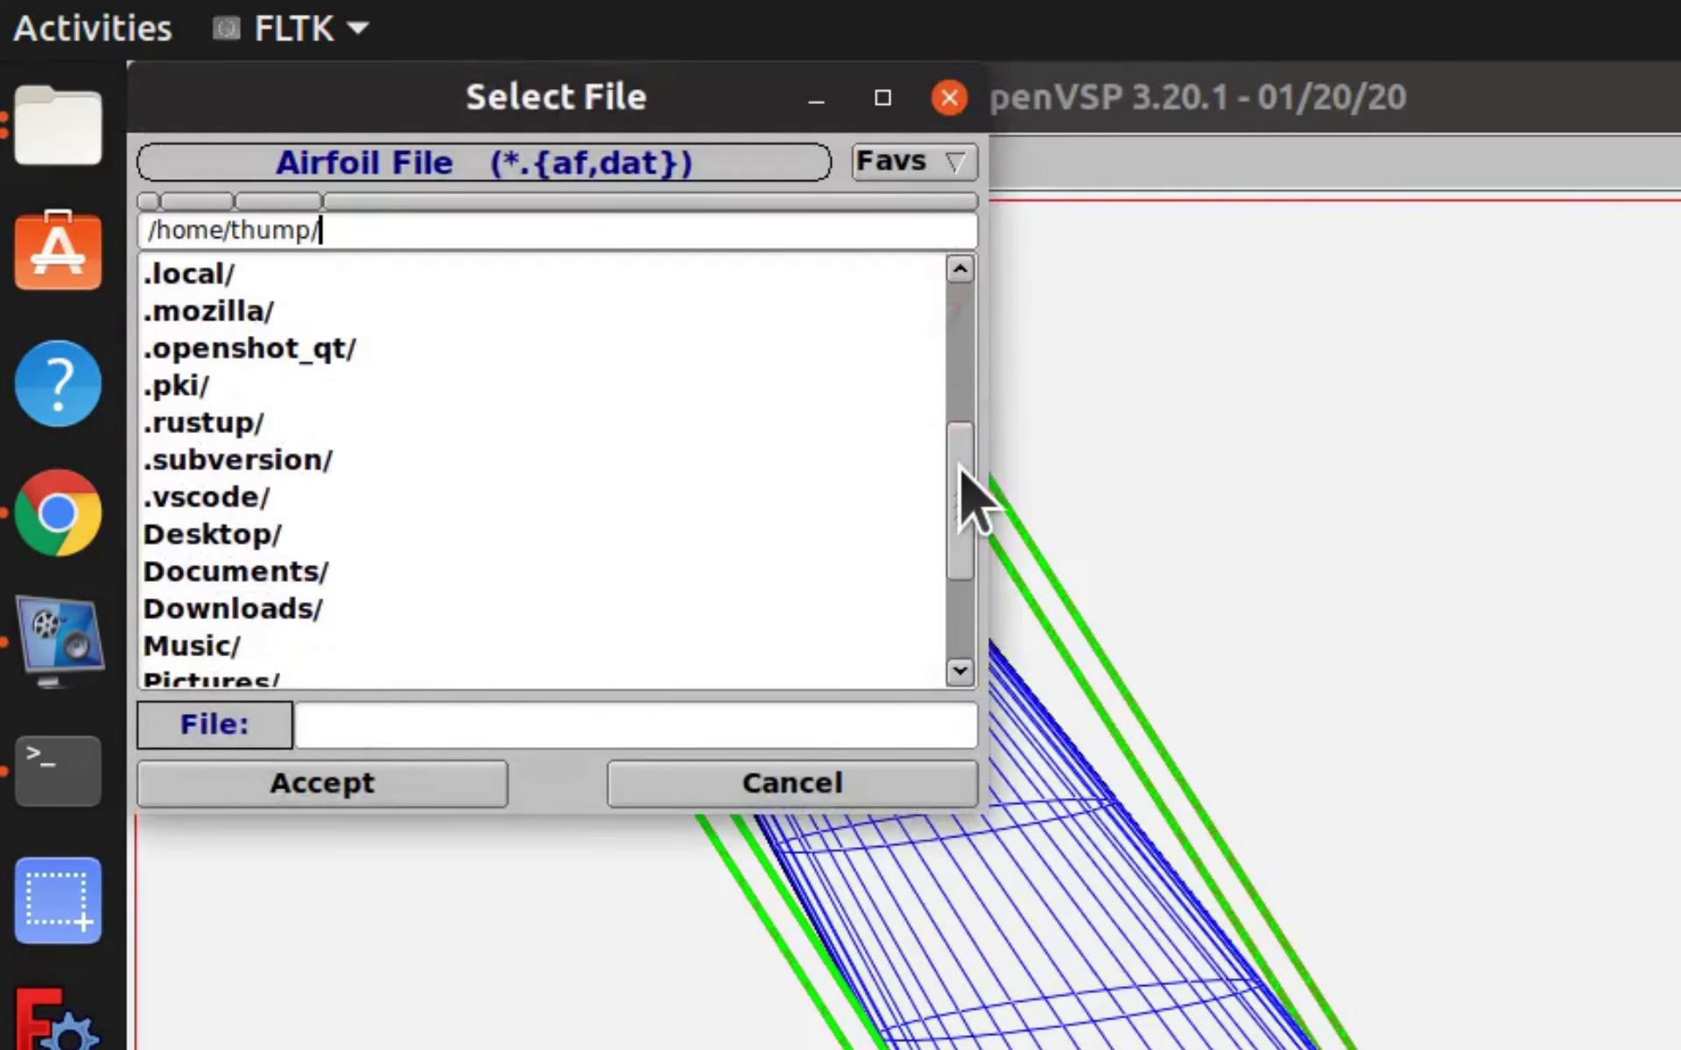
double_click(235, 609)
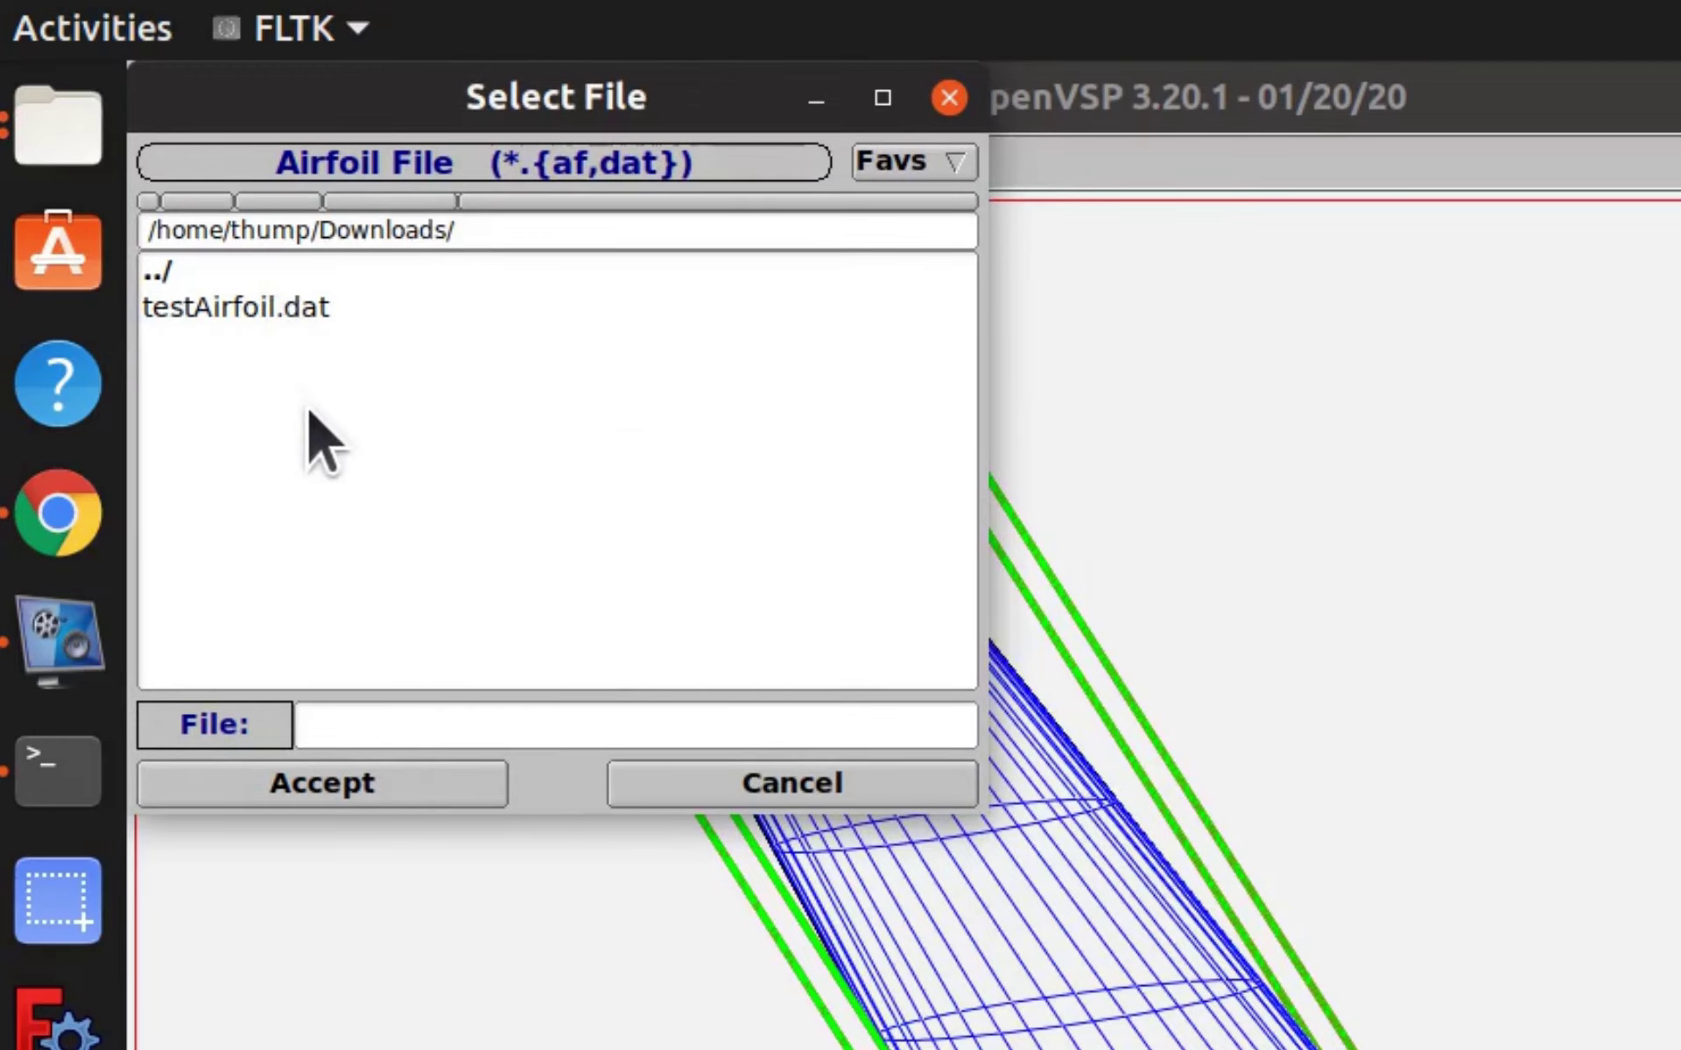
left_click(265, 311)
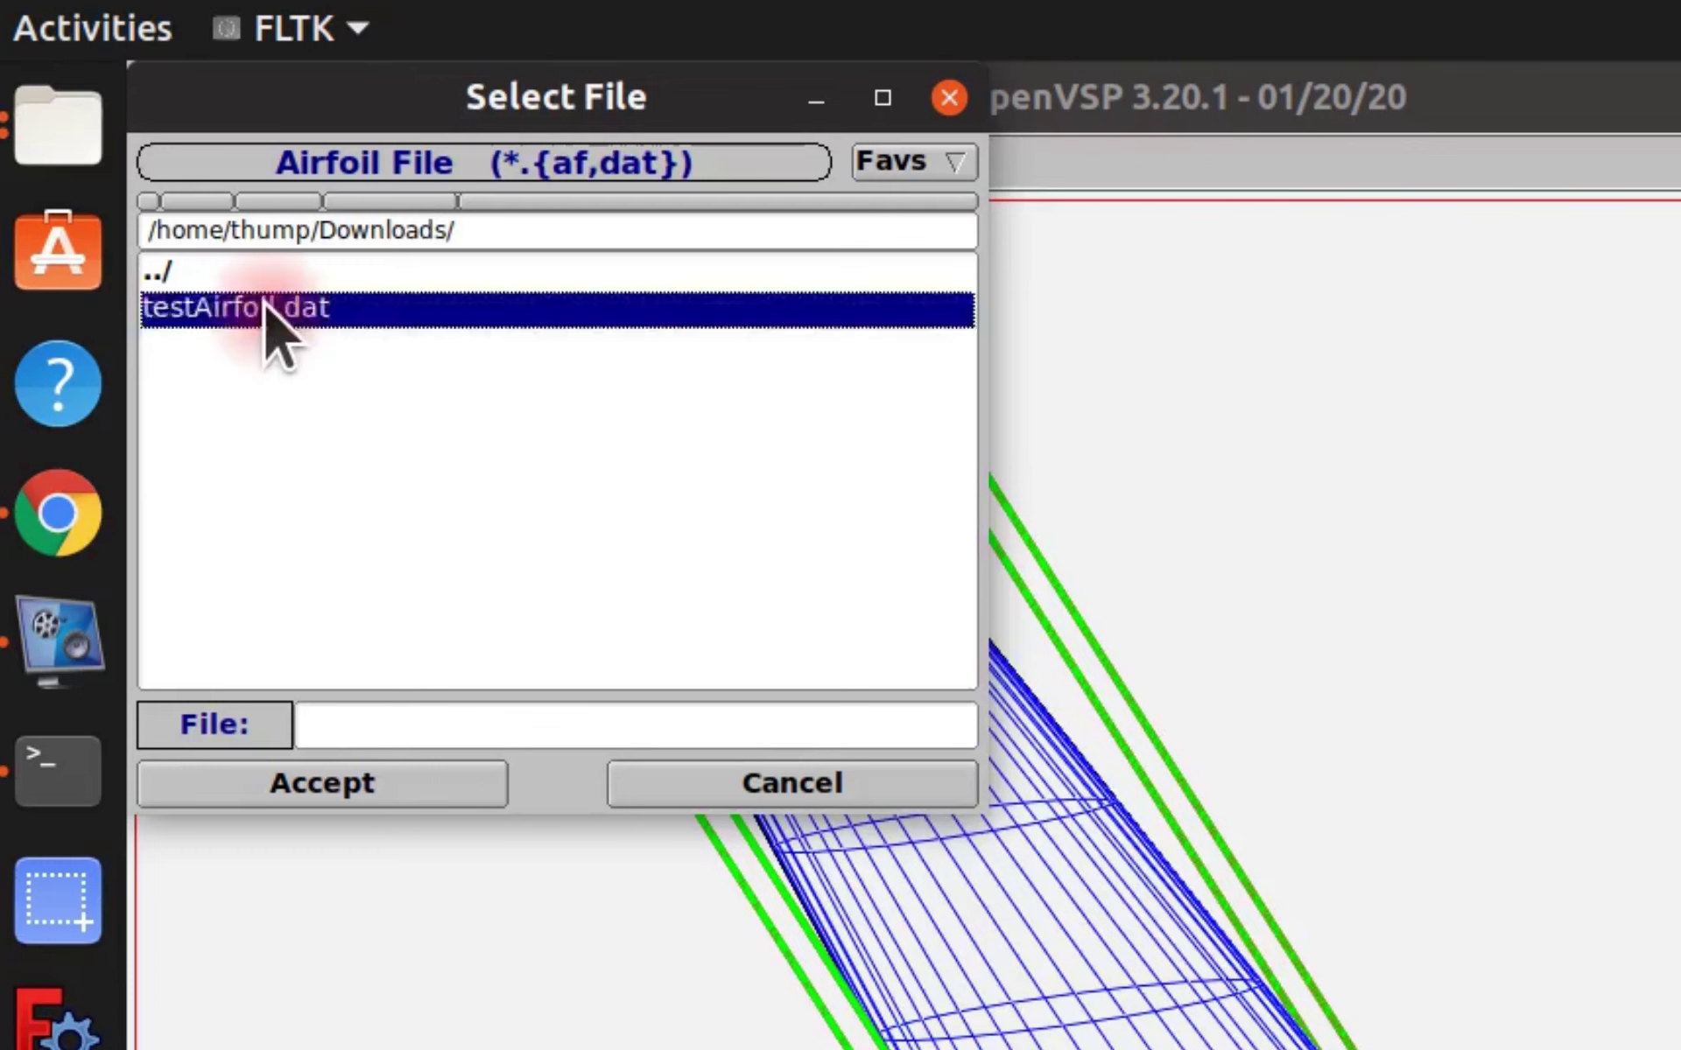
left_click(417, 788)
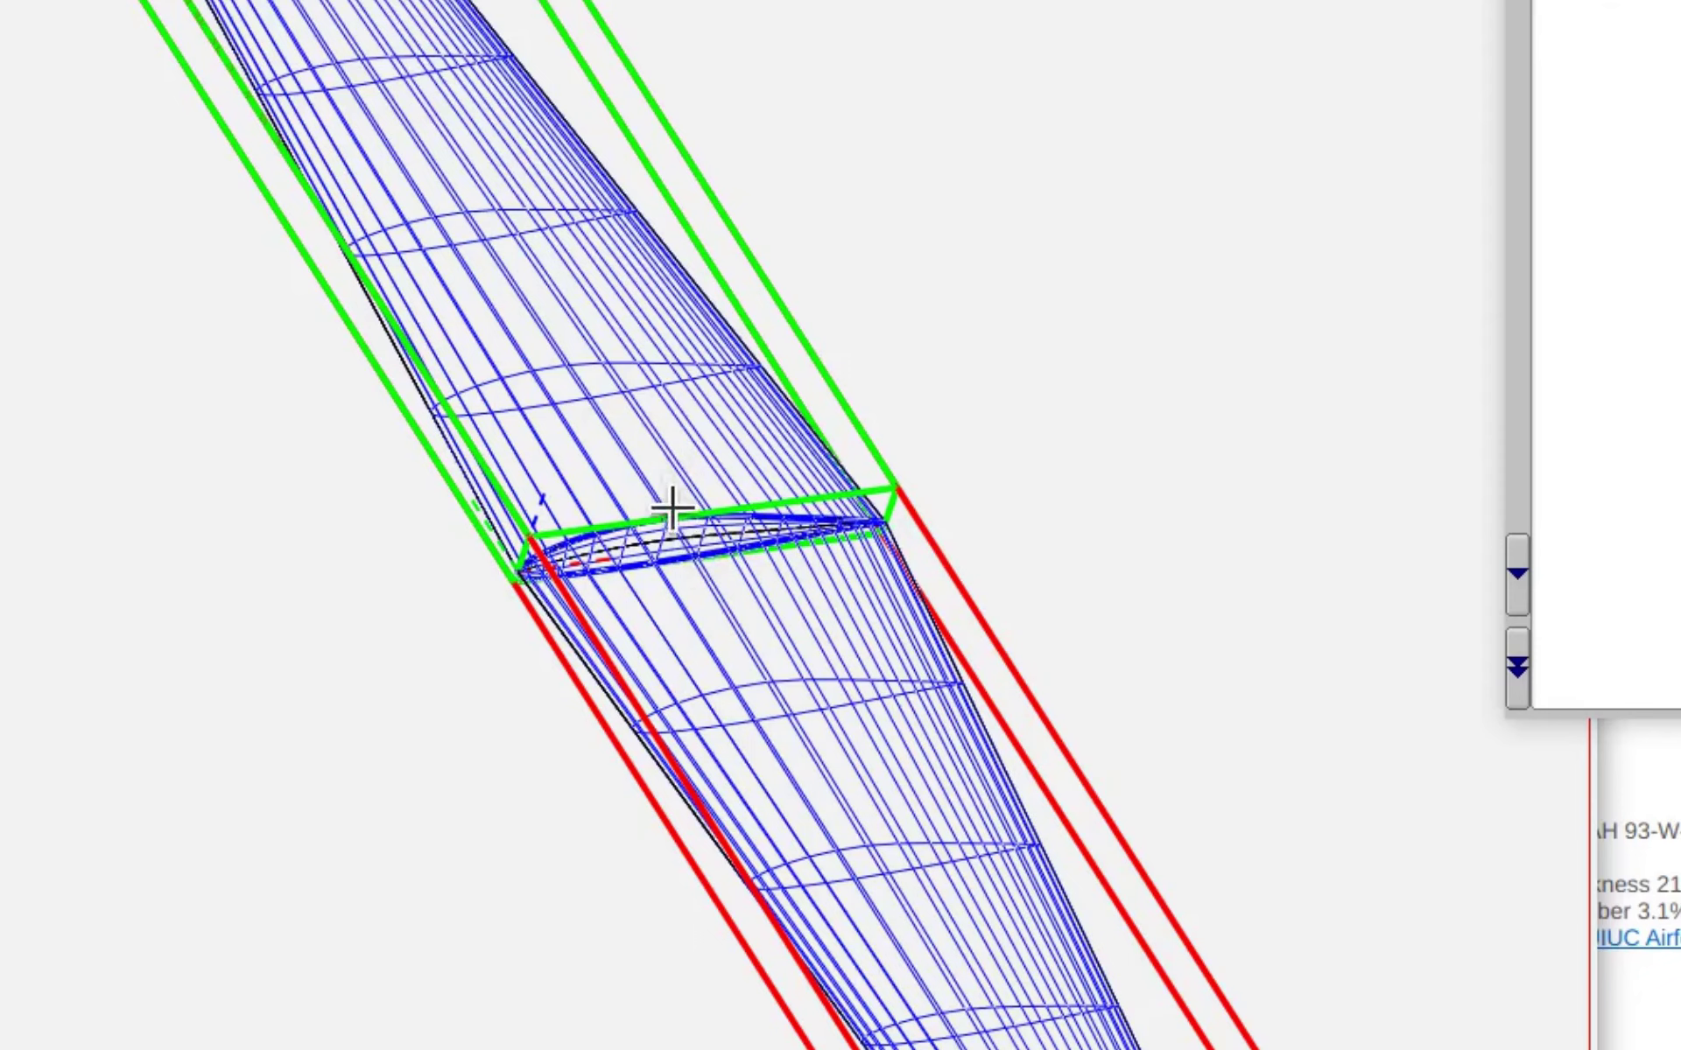
scroll(669, 500, "down", 3)
scroll(674, 516, "up", 5)
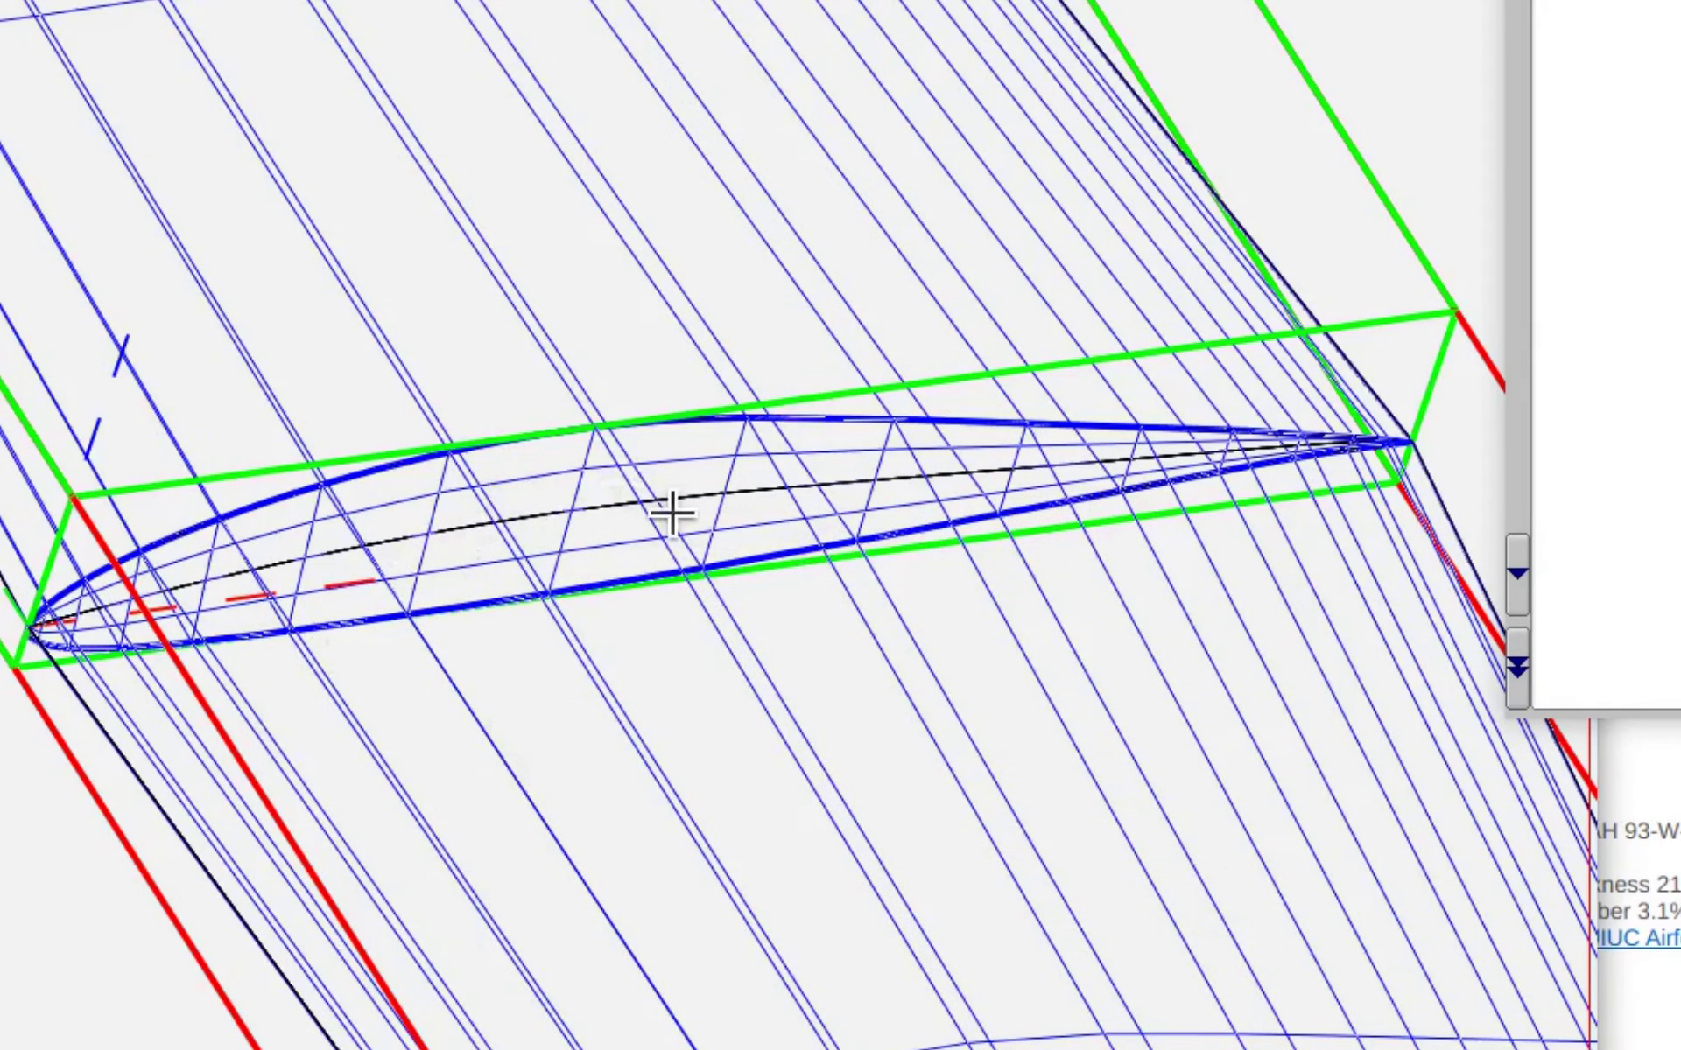
left_click(700, 581)
scroll(687, 577, "down", 2)
scroll(691, 569, "down", 3)
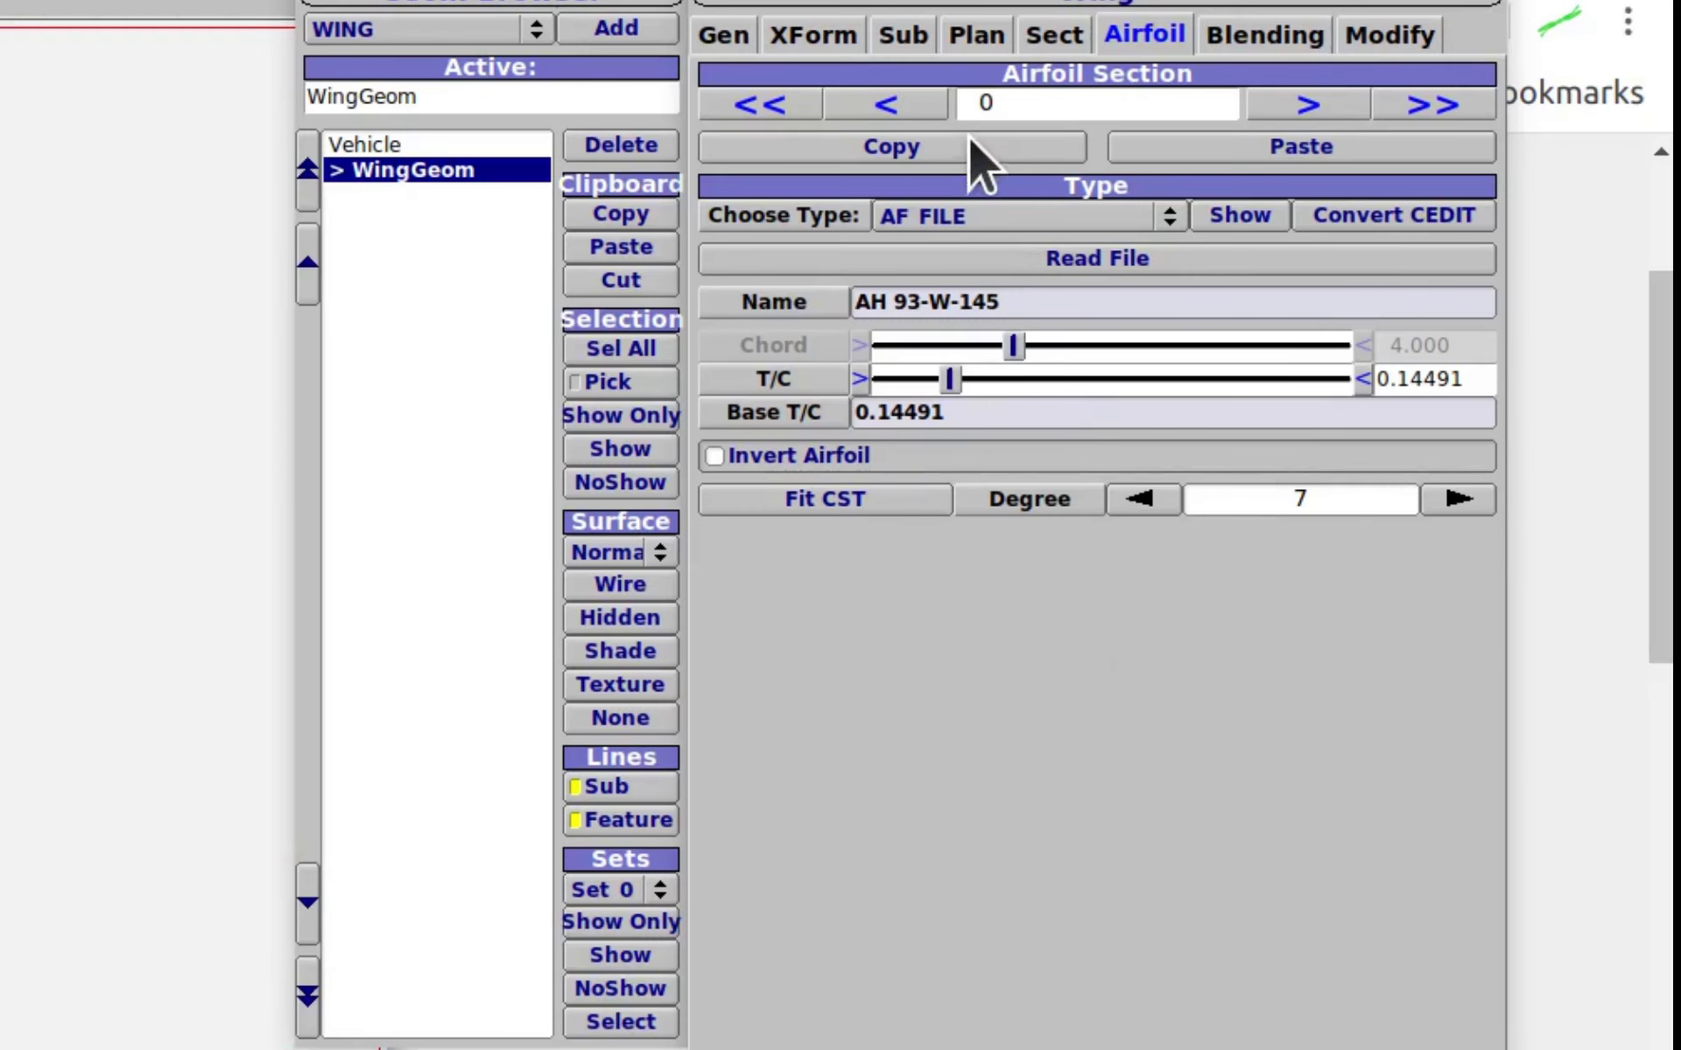
Step: Copy section 0's AH 93-W-145 airfoil and paste it onto tip section 1, replacing NACA 0010
left_click(961, 142)
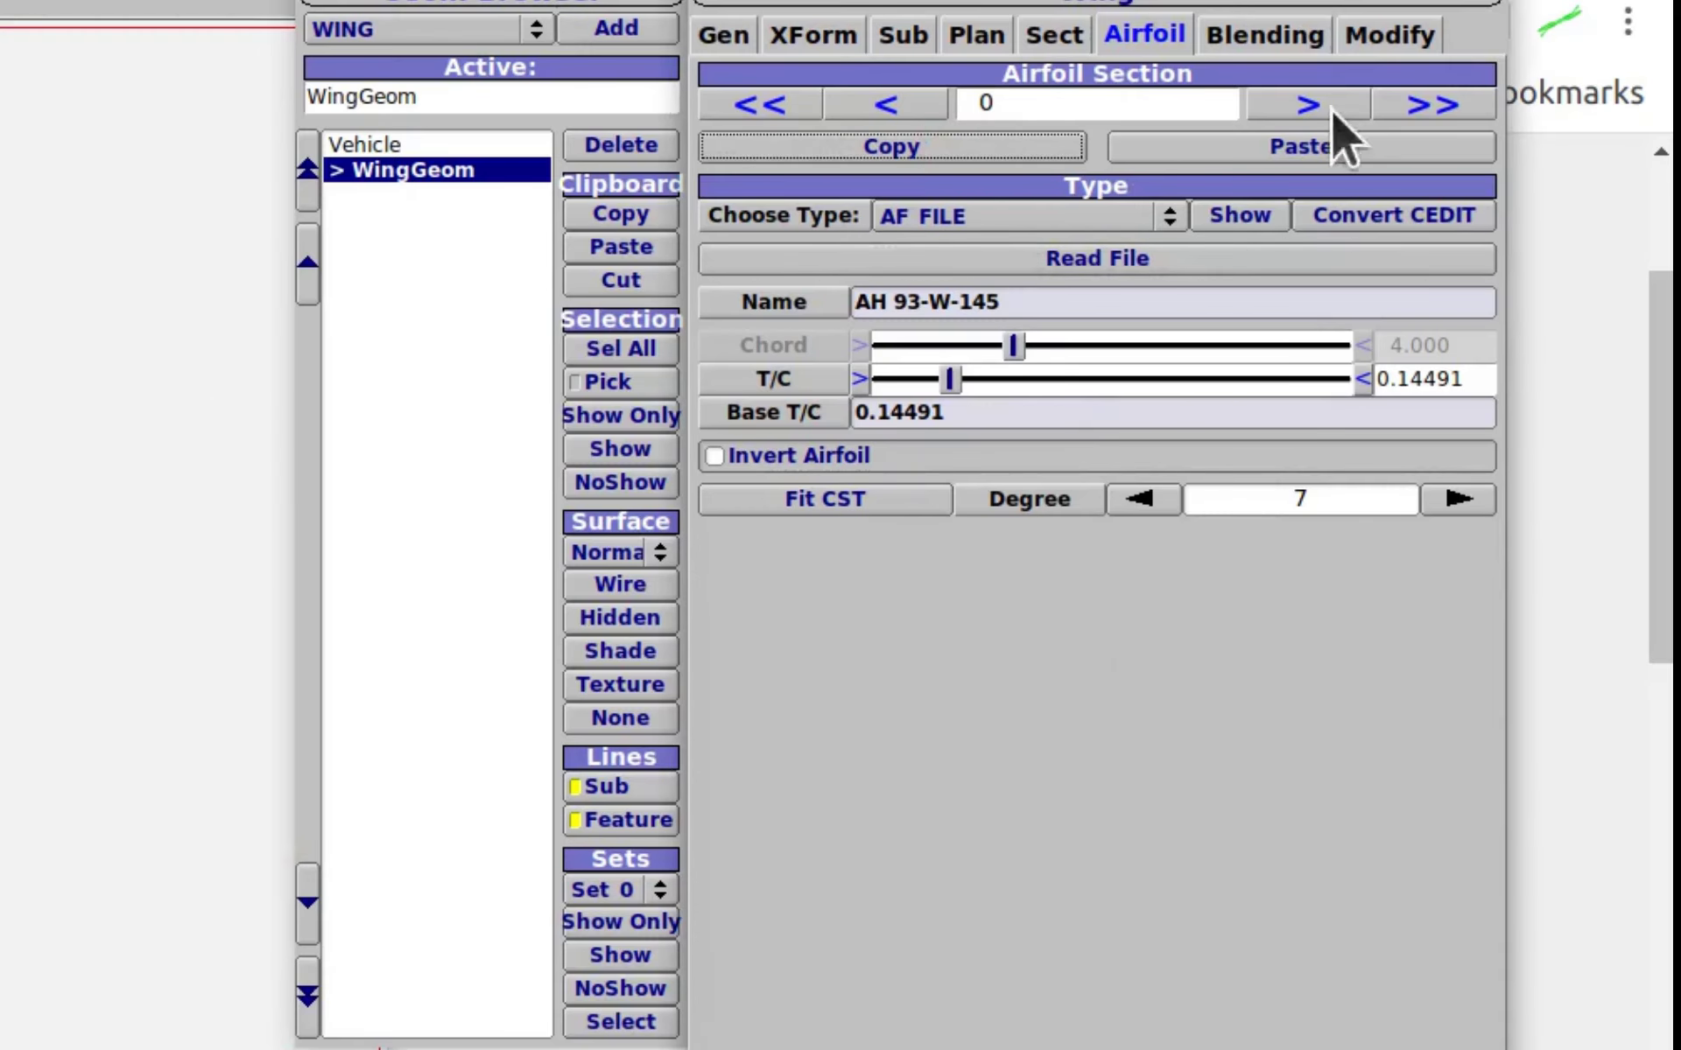
left_click(1322, 103)
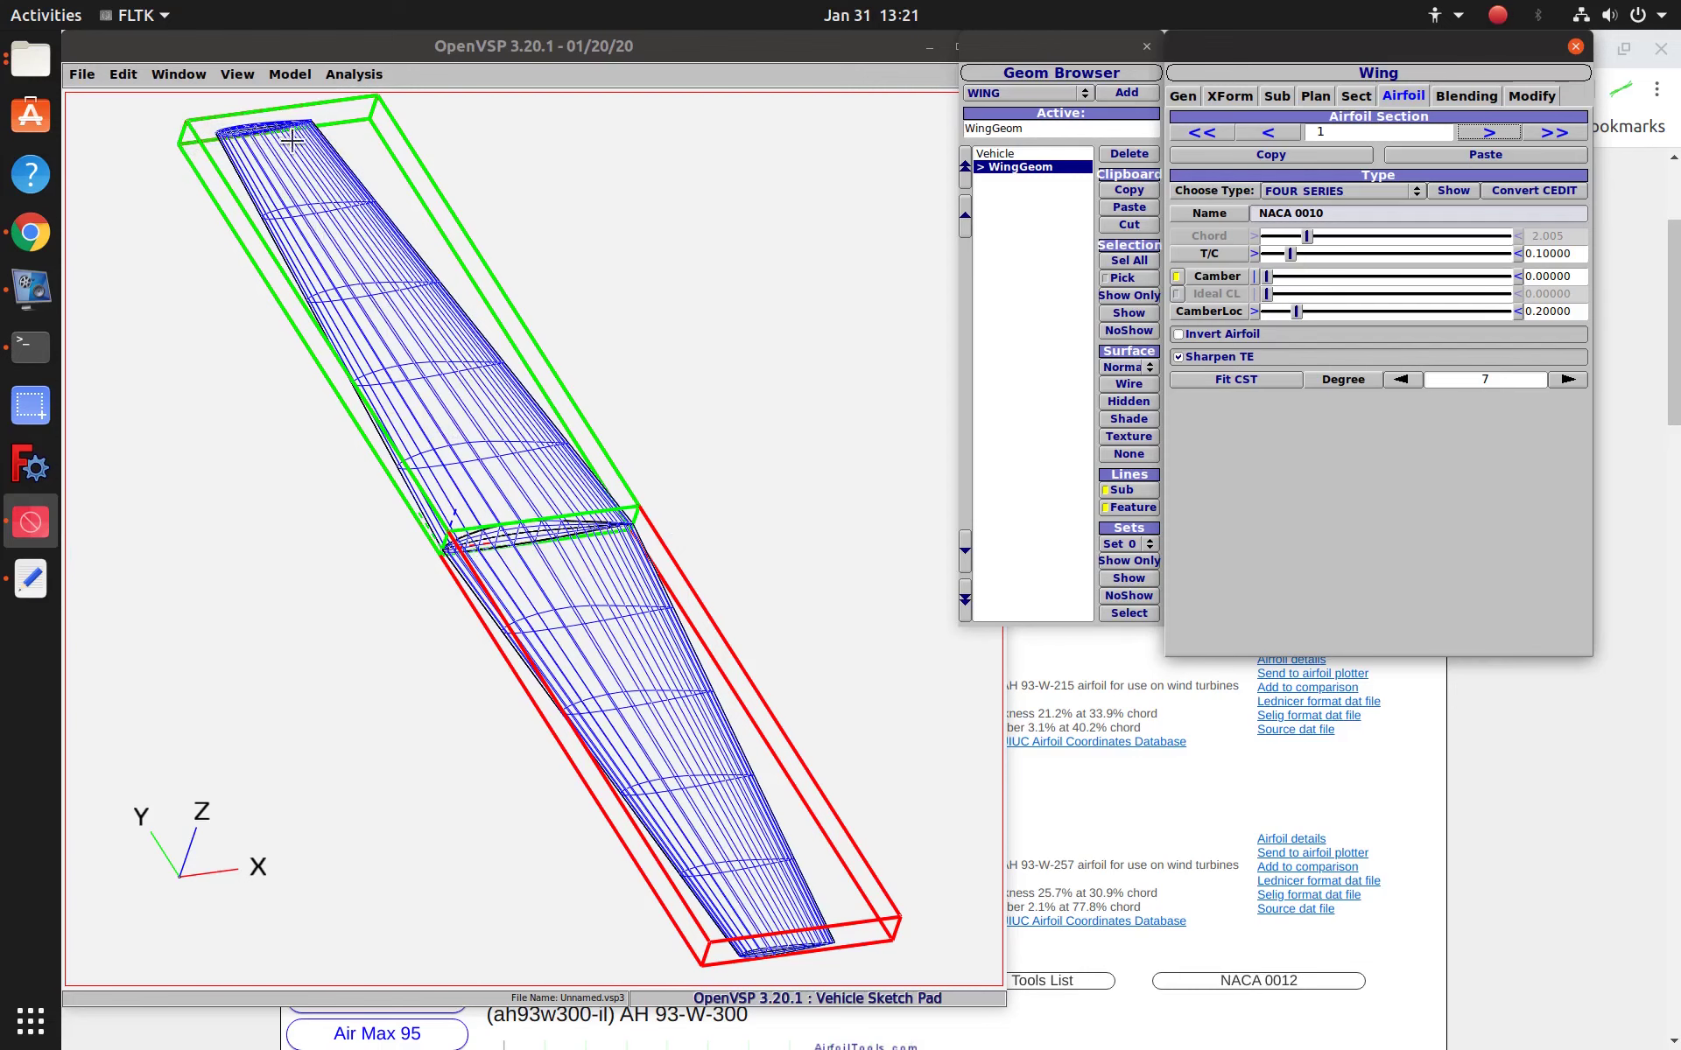
left_click_drag(277, 131, 439, 514)
scroll(585, 555, "up", 5)
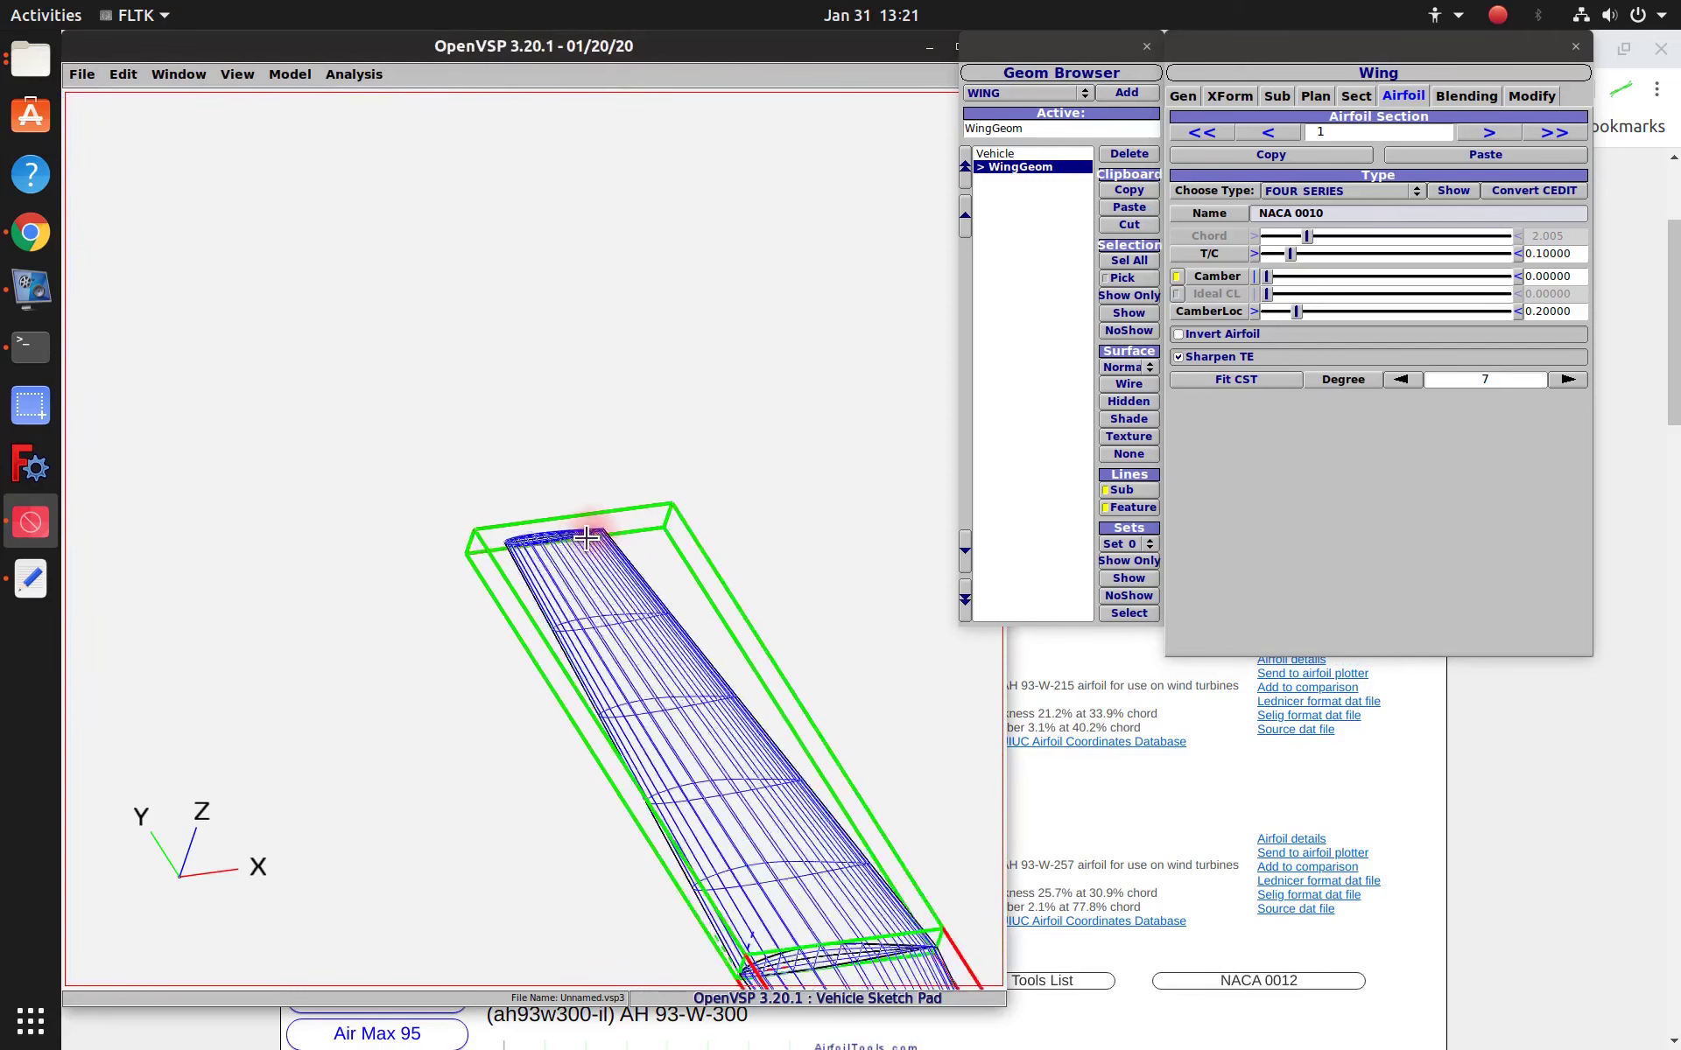
scroll(585, 554, "up", 5)
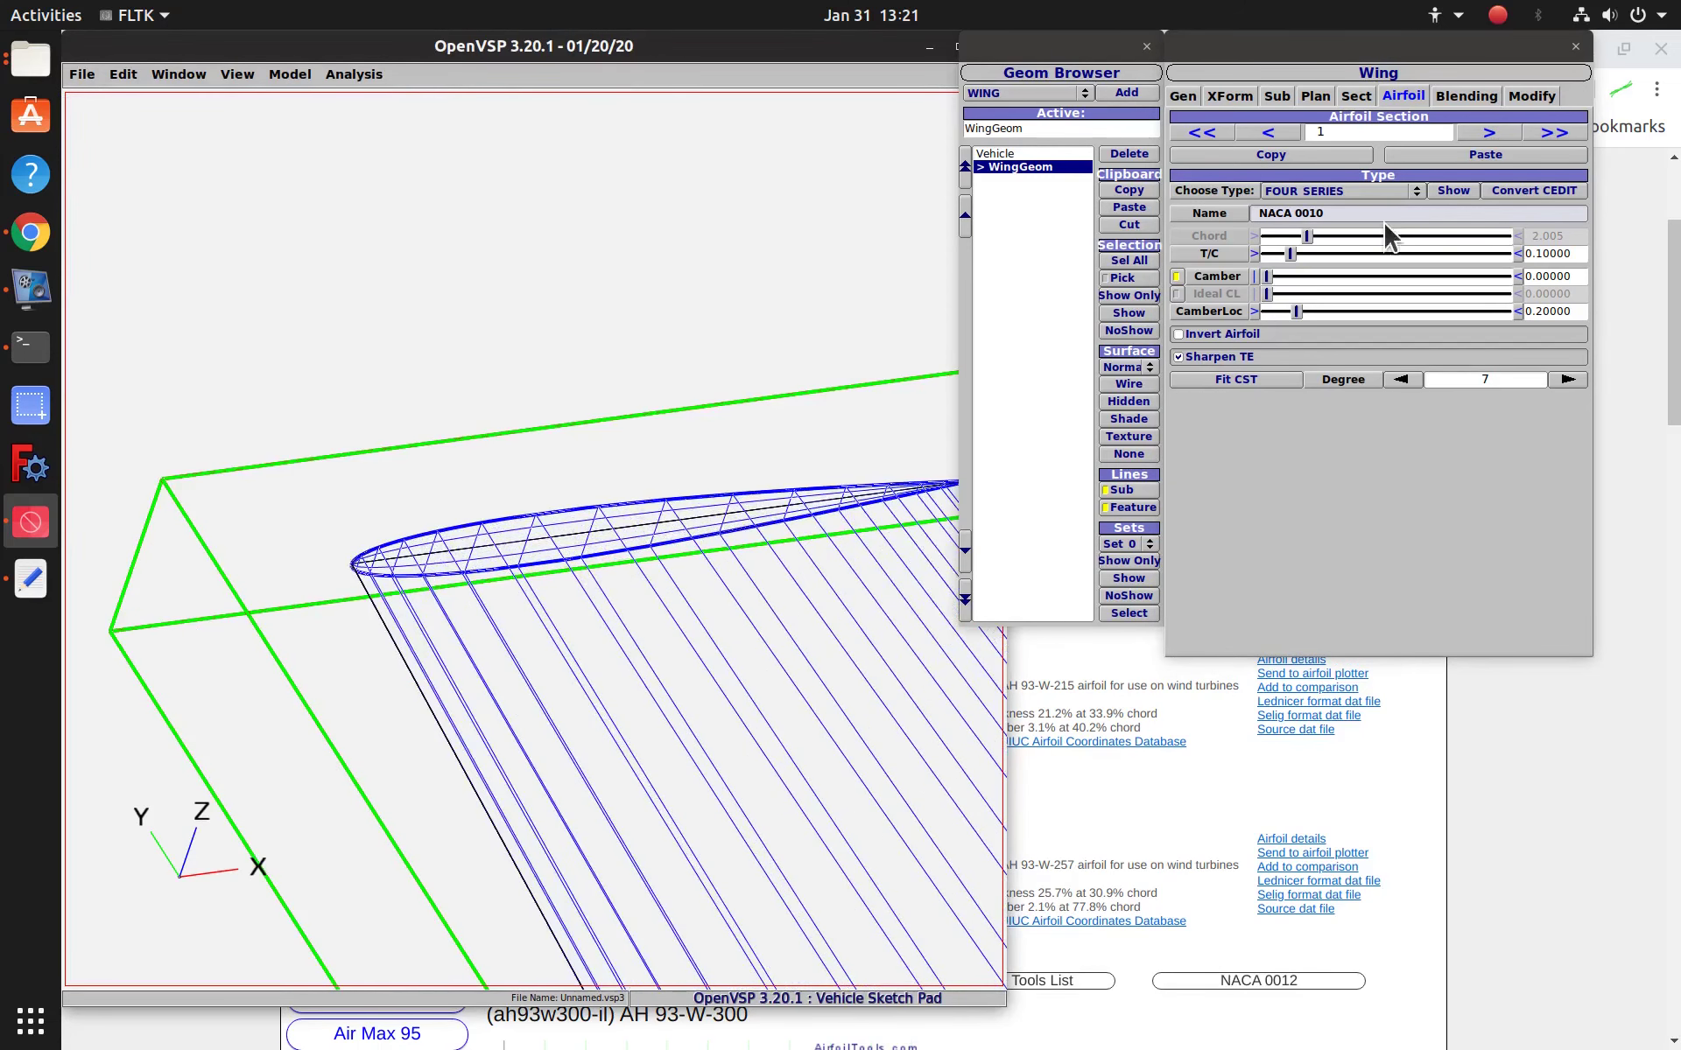
left_click(1486, 155)
scroll(758, 764, "down", 6)
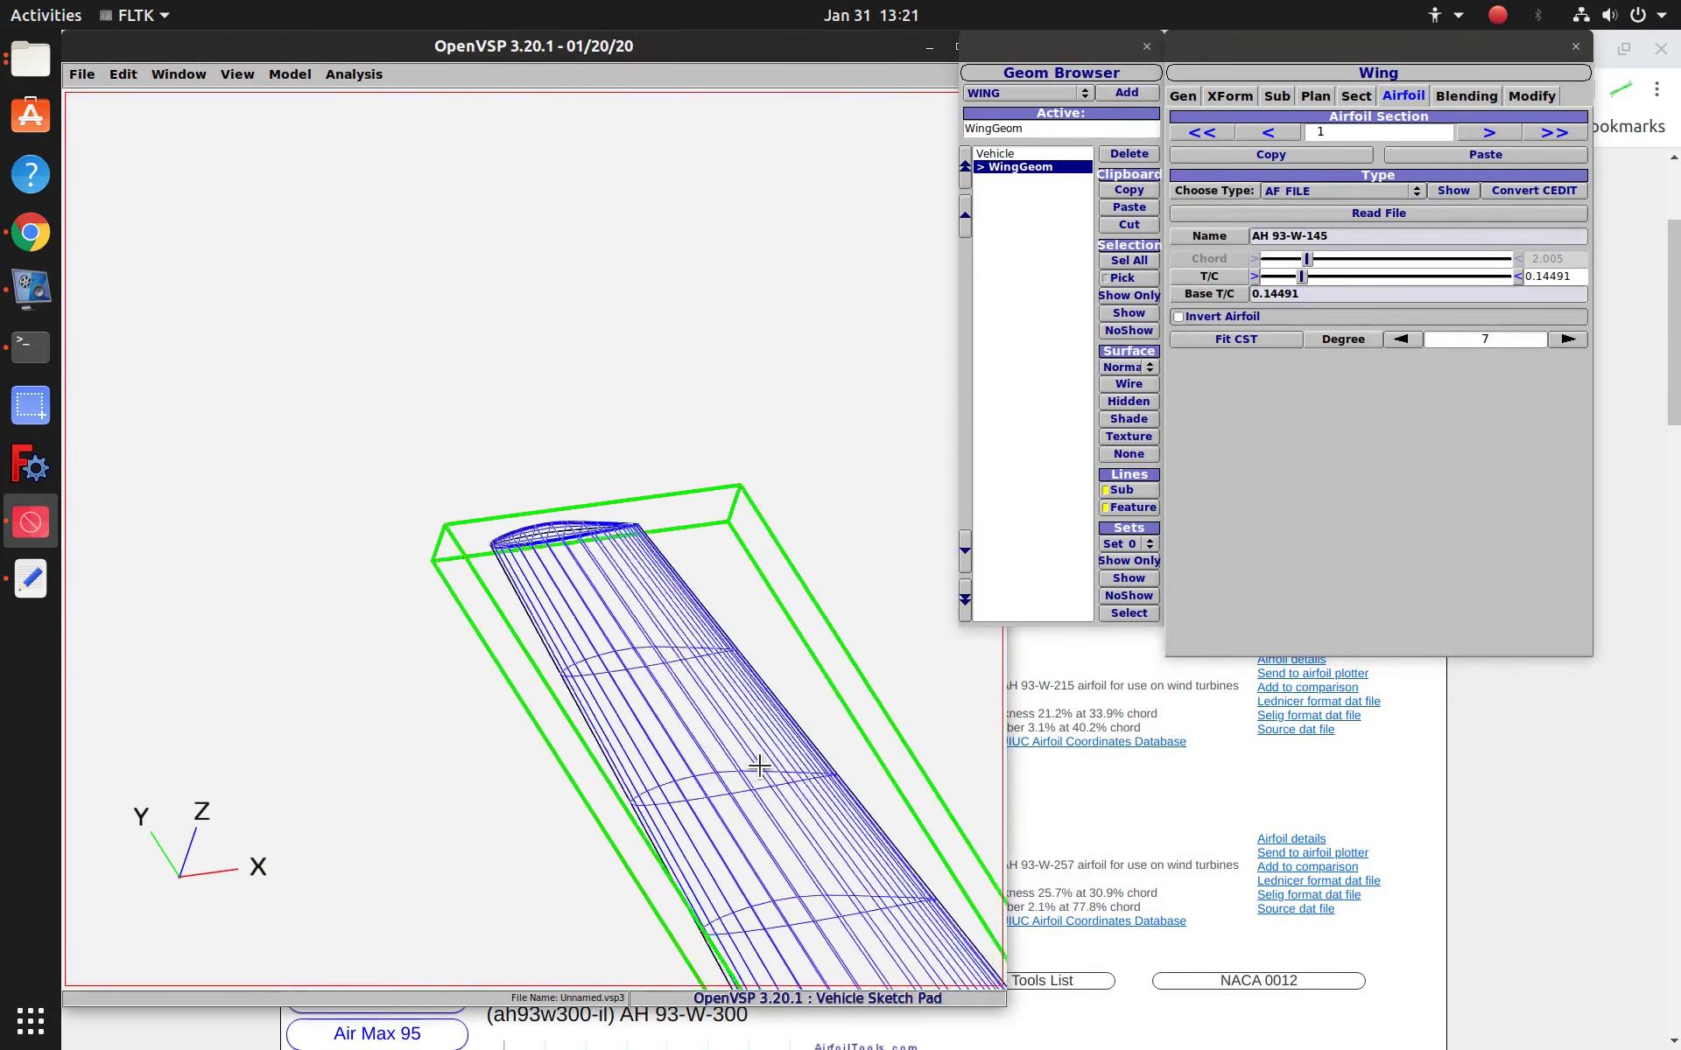
scroll(758, 765, "down", 3)
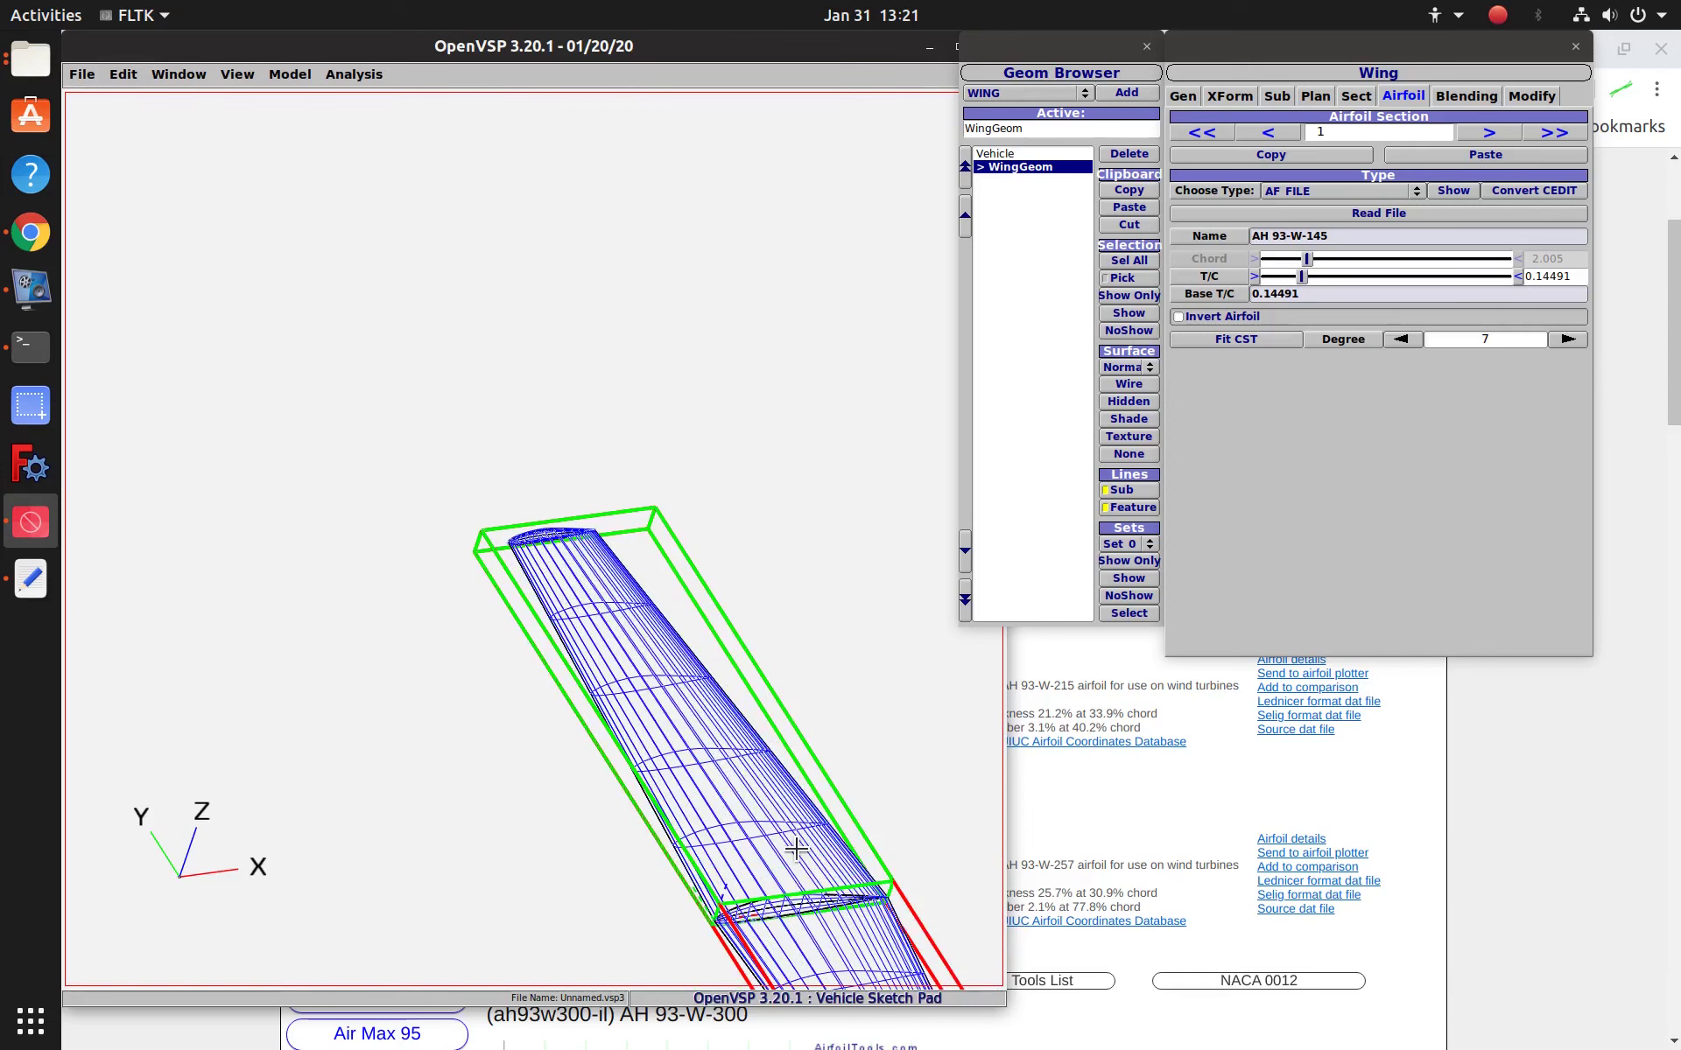
right_click_drag(796, 849, 498, 457)
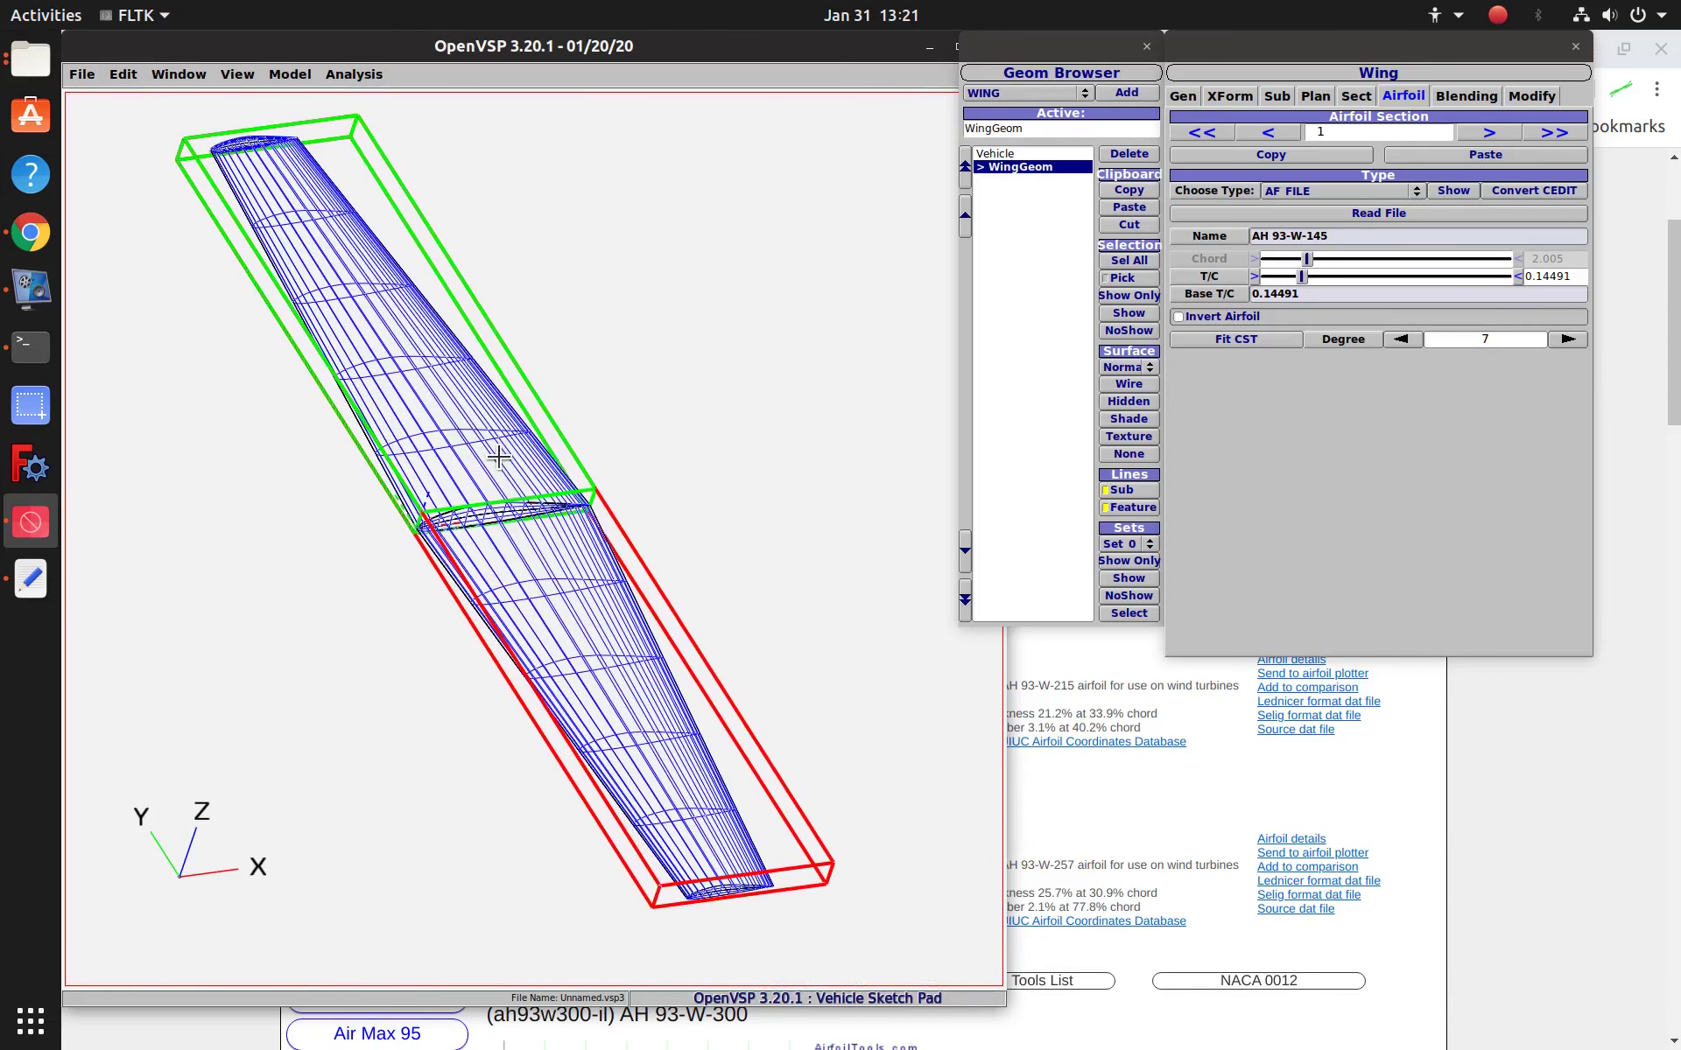